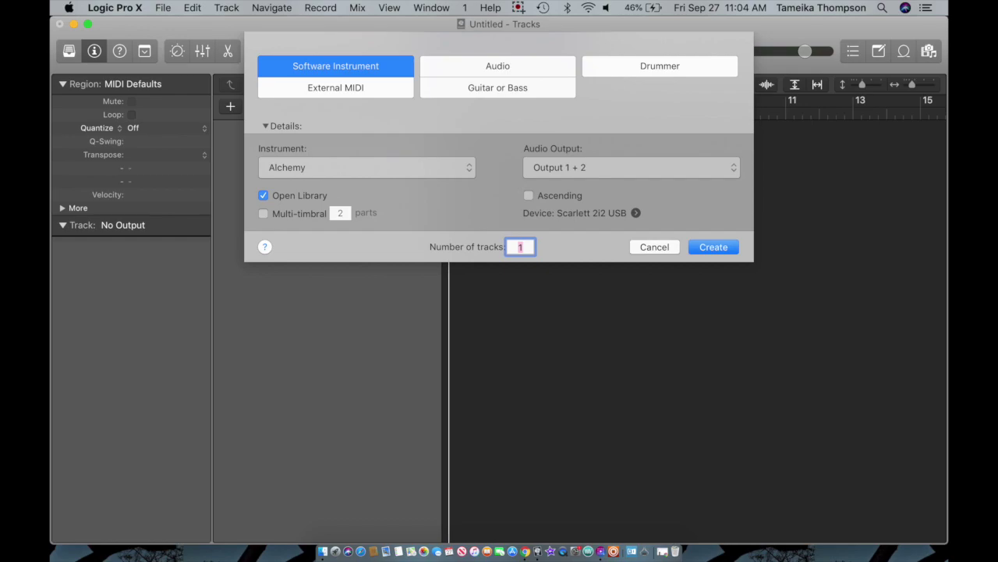
Create one software instrument track that uses Alchemy as its instrument.
{"action": "left_click", "coordinate": [367, 167]}
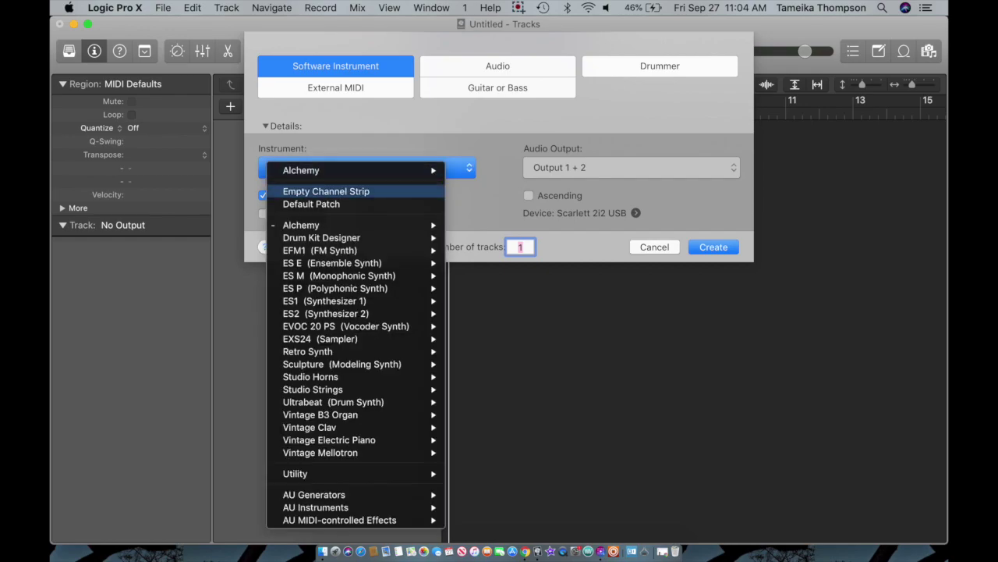
{"action": "key", "text": "Return"}
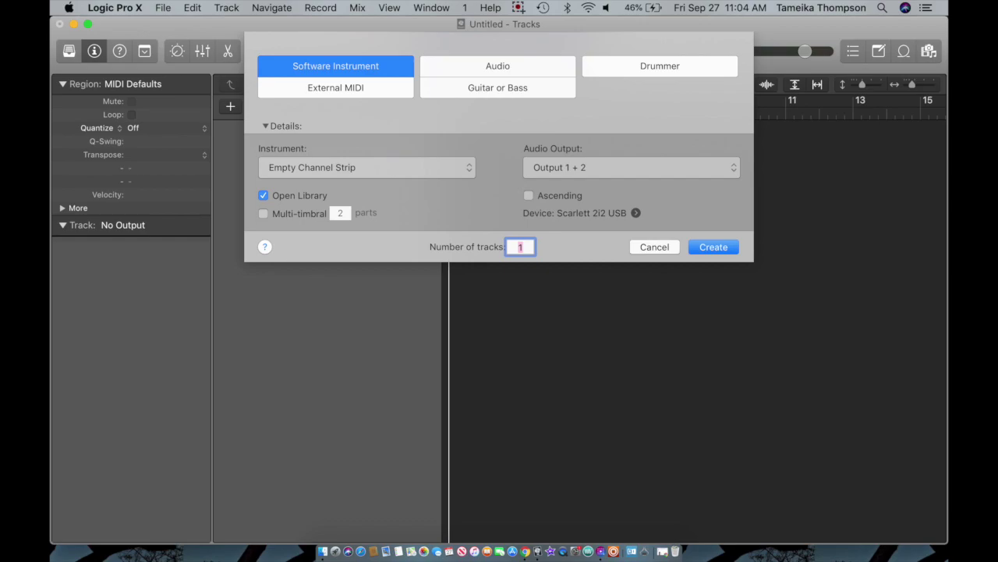
{"action": "left_click", "coordinate": [367, 167]}
{"action": "key", "text": "Down"}
{"action": "key", "text": "Down"}
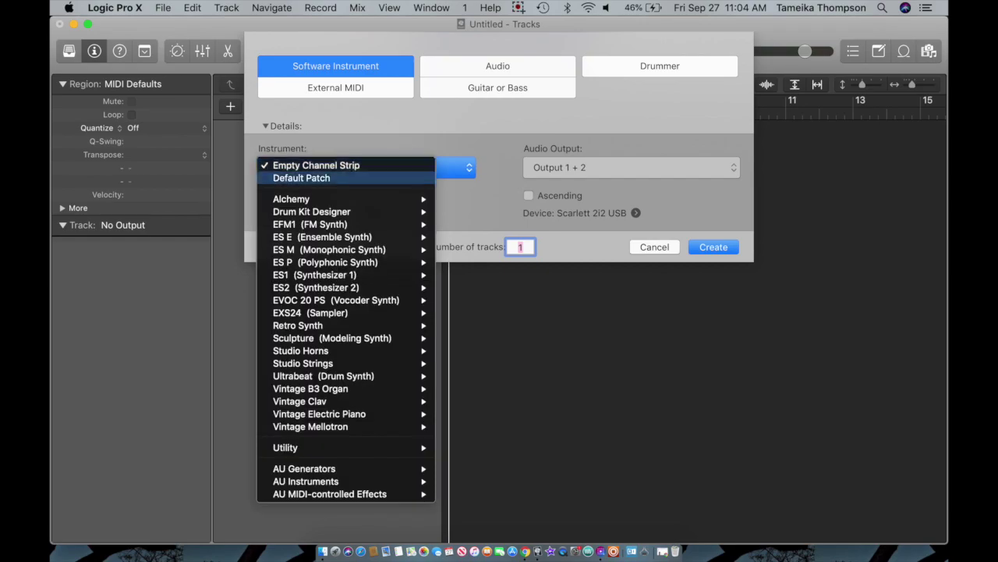
{"action": "key", "text": "Right"}
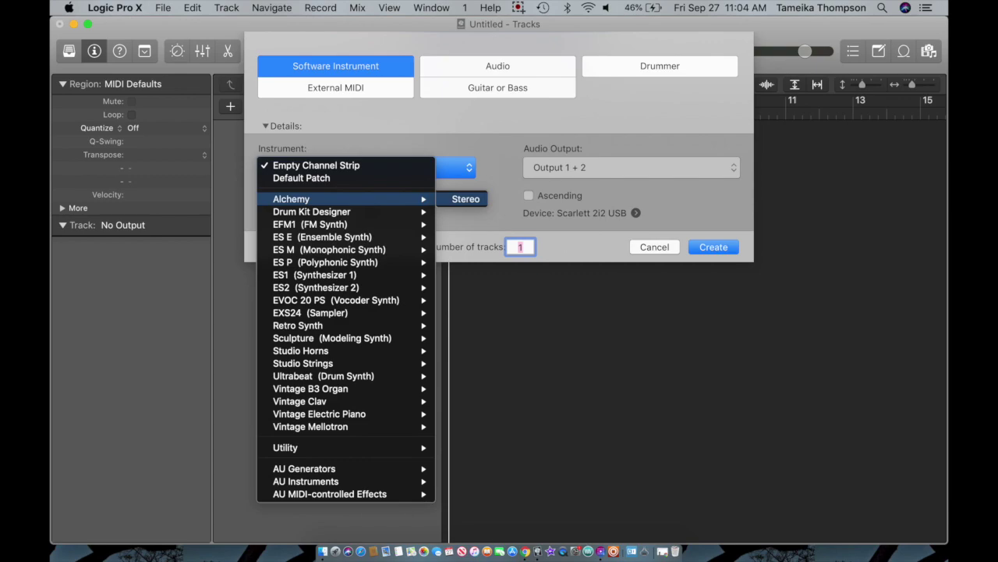
{"action": "mouse_move", "coordinate": [344, 274]}
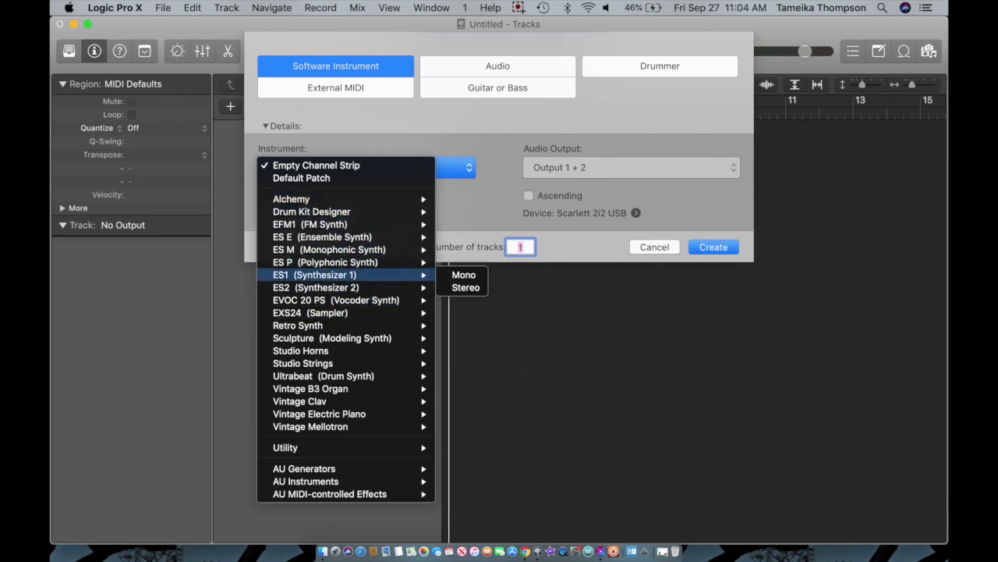
{"action": "key", "text": "Up"}
{"action": "key", "text": "Up"}
{"action": "key", "text": "Up"}
{"action": "key", "text": "Up"}
{"action": "key", "text": "Up"}
{"action": "key", "text": "Up"}
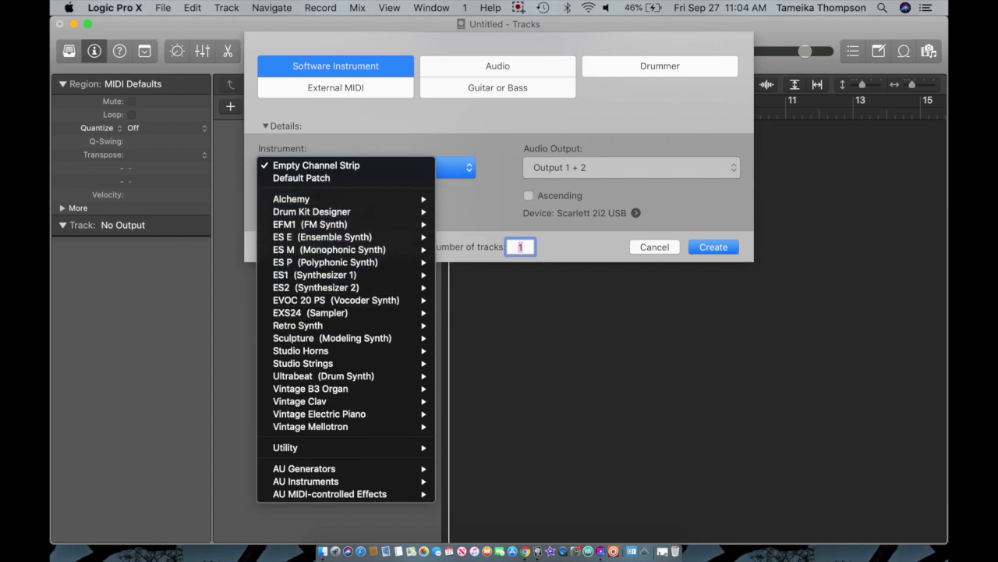
{"action": "key", "text": "Return"}
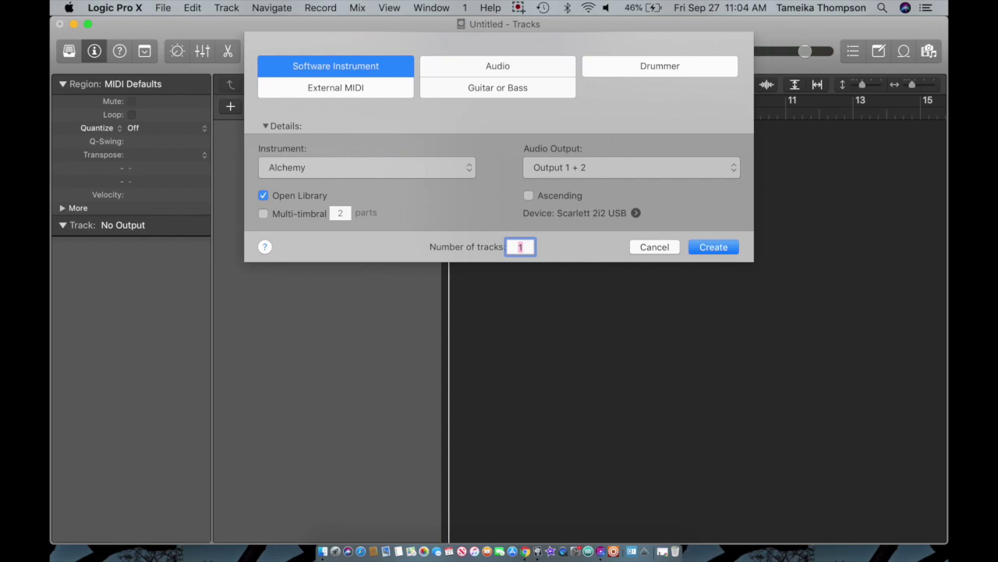
{"action": "key", "text": "Return"}
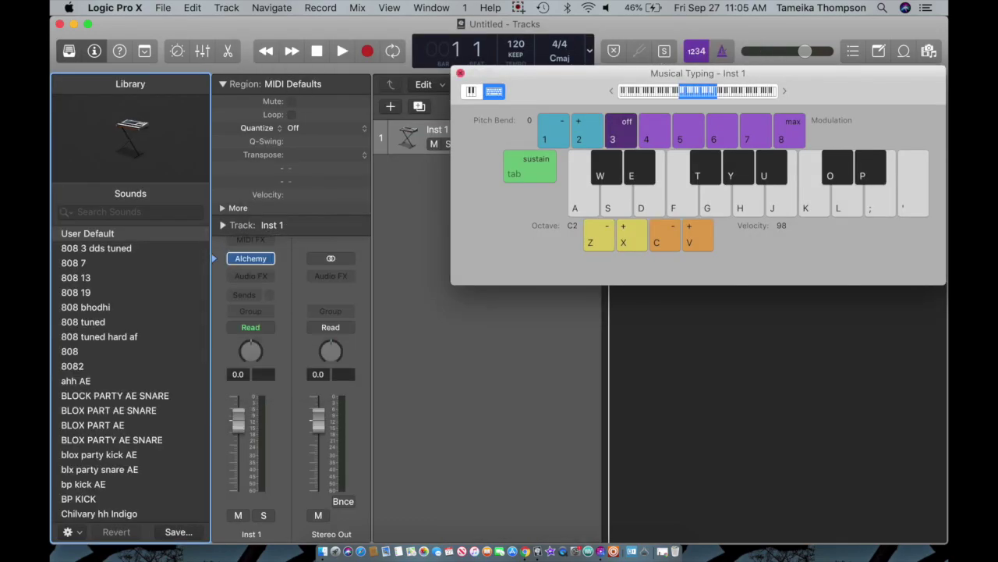
Load Alchemy's Ships Piano preset from the Keys category, Acoustic subcategory, with Musical Typing hidden.
{"action": "key", "text": "super+k"}
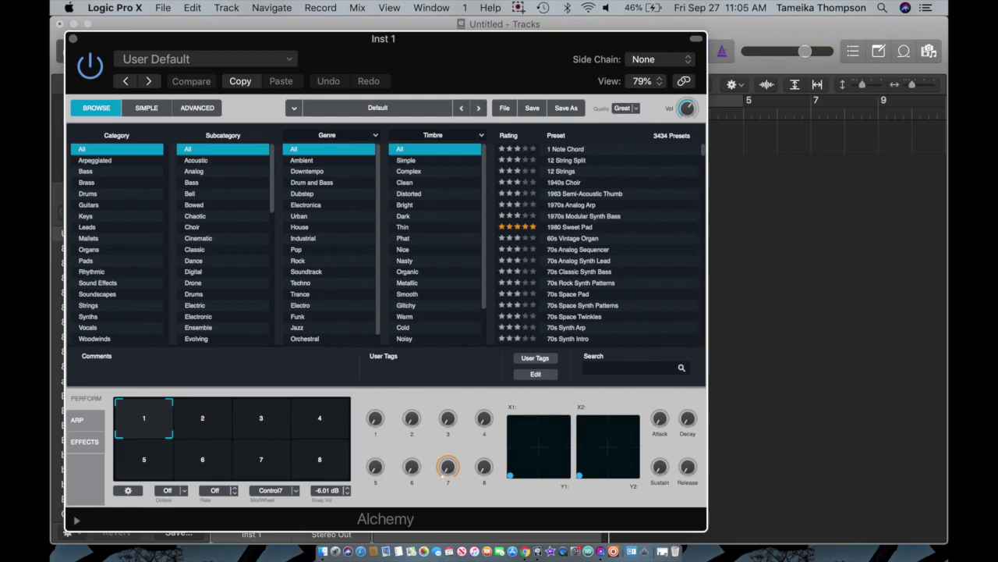
{"action": "left_click", "coordinate": [117, 216]}
{"action": "left_click", "coordinate": [204, 172]}
{"action": "left_click", "coordinate": [204, 160]}
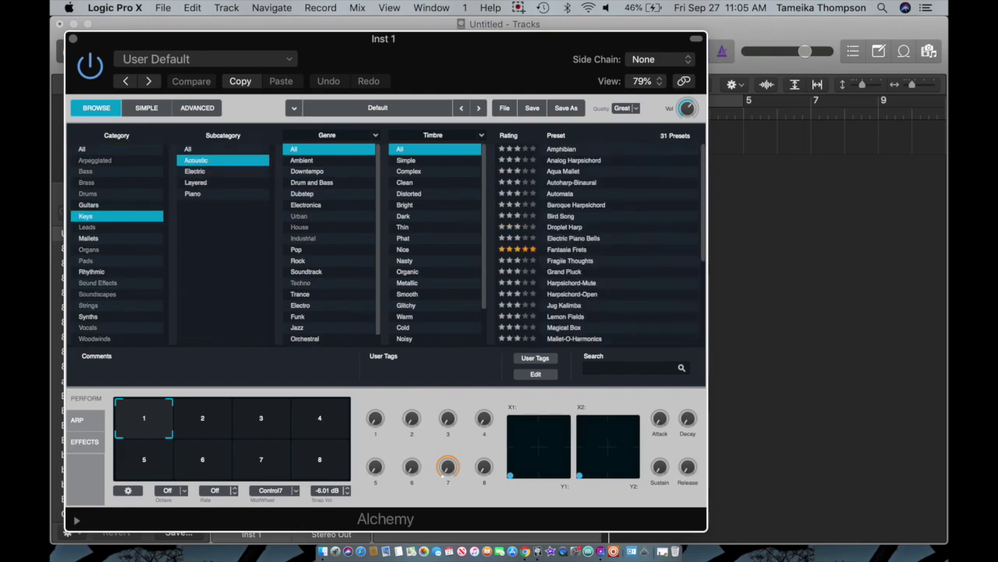
{"action": "scroll", "coordinate": [601, 243], "scroll_direction": "down", "scroll_amount": 5}
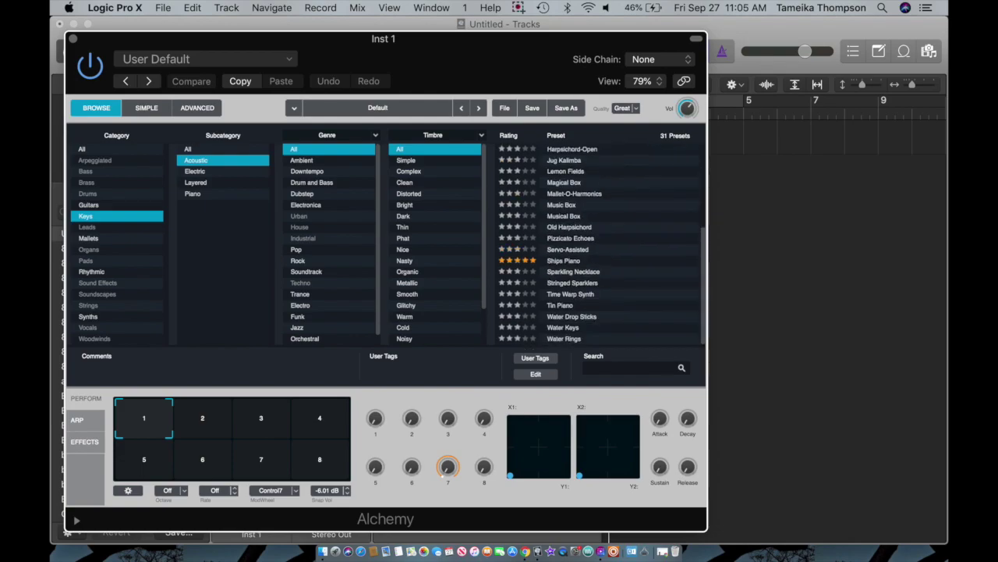
{"action": "left_click", "coordinate": [564, 260]}
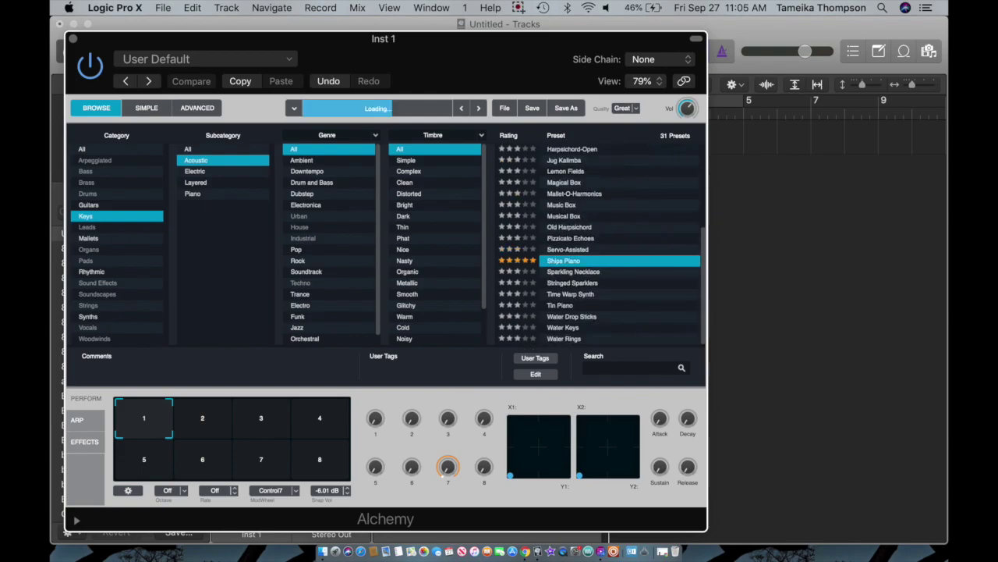
Audition the Ships Piano preset with a few Musical Typing notes, and hide Musical Typing again.
{"action": "key", "text": "super+k"}
{"action": "key", "text": "g"}
{"action": "key", "text": "h"}
{"action": "key", "text": "k"}
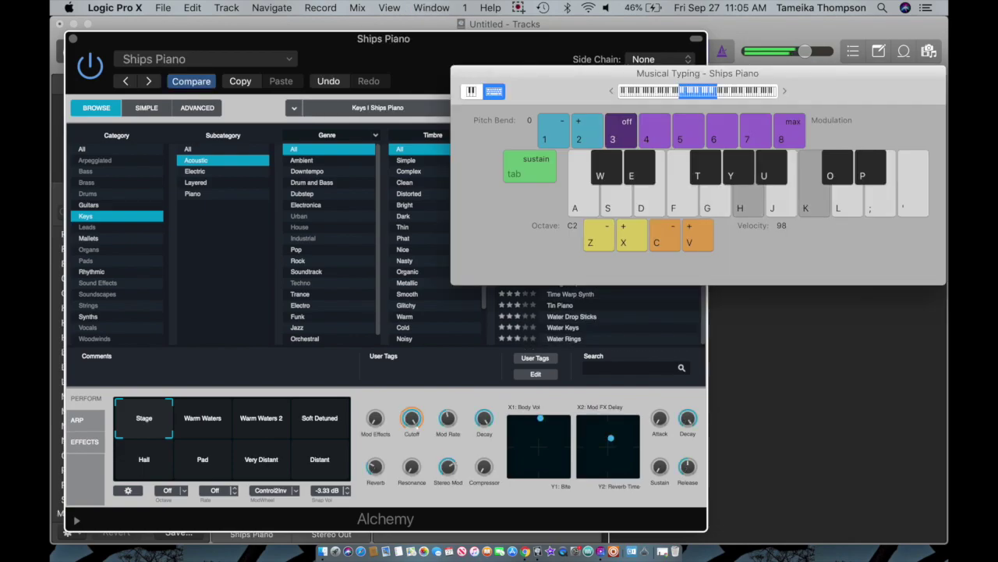
{"action": "left_click", "coordinate": [460, 73]}
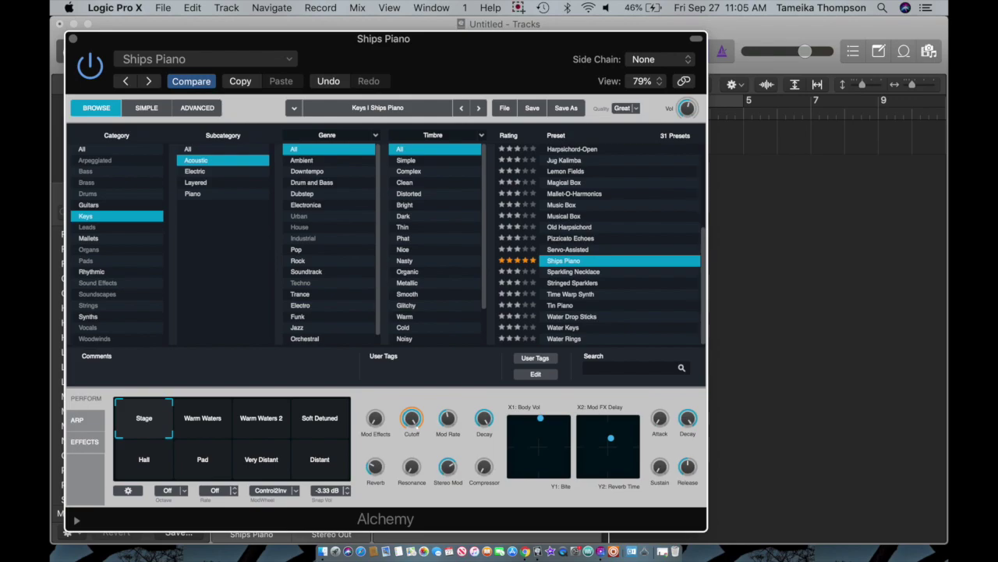
Switch the Ships Piano performance variation to Warm Waters and audition it by playing a melody with Musical Typing.
{"action": "left_click", "coordinate": [203, 418]}
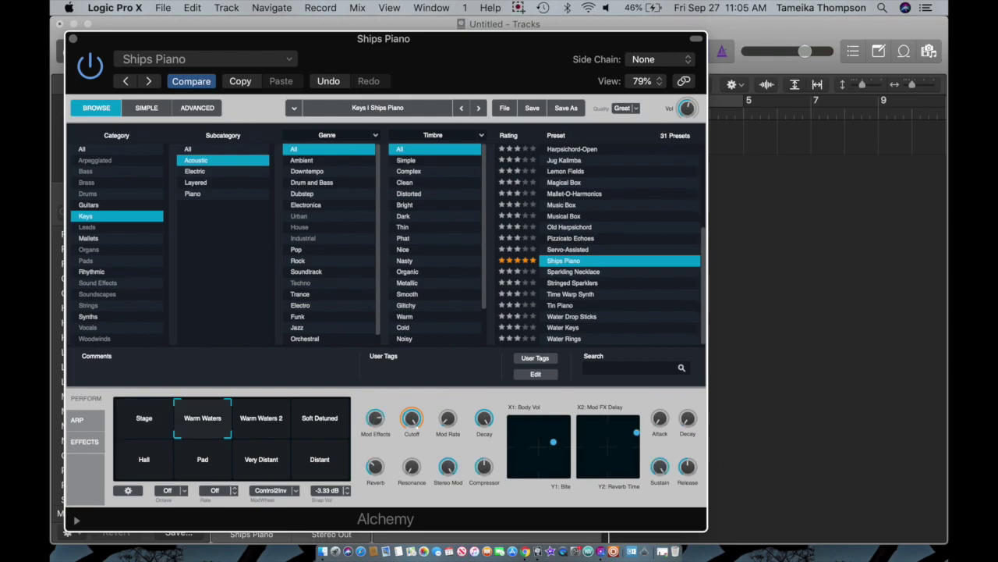
{"action": "key", "text": "super+k"}
{"action": "key", "text": "f"}
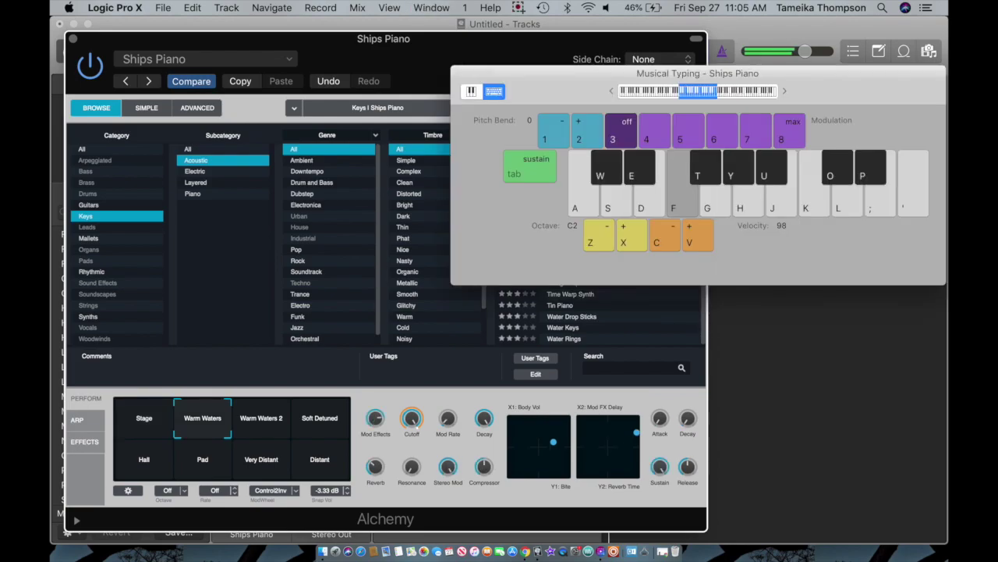
{"action": "key", "text": "g"}
{"action": "key", "text": "j"}
{"action": "key", "text": "g"}
{"action": "key", "text": "f"}
{"action": "key", "text": "d"}
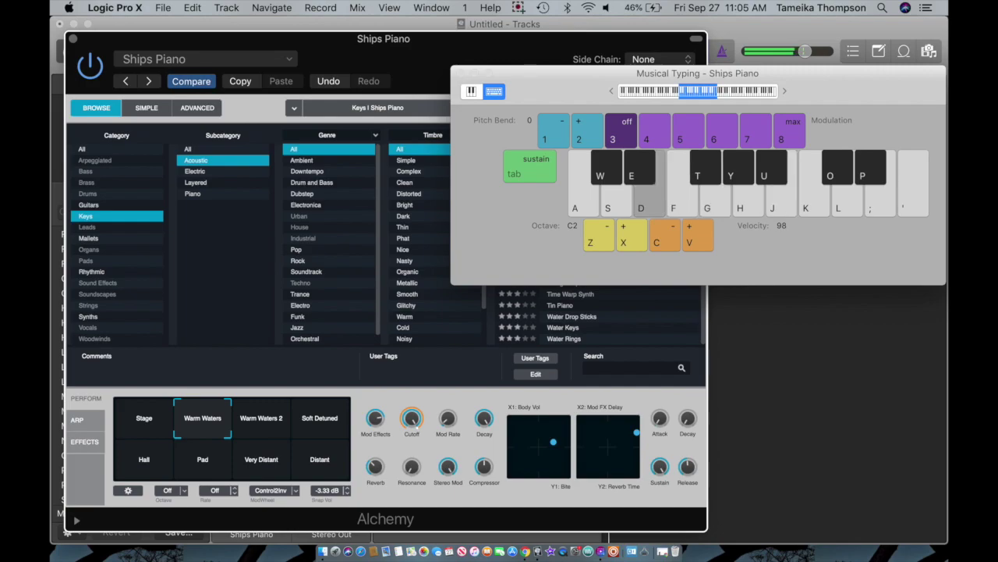
{"action": "key", "text": "g"}
{"action": "key", "text": "f"}
{"action": "key", "text": "d"}
{"action": "key", "text": "s"}
{"action": "key", "text": "g"}
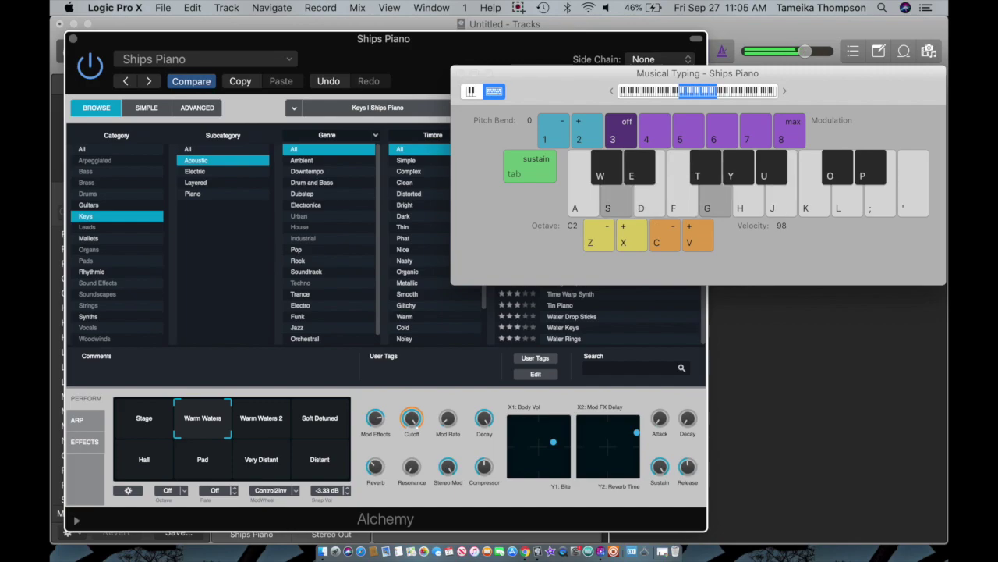
{"action": "key", "text": "f"}
{"action": "key", "text": "d"}
{"action": "key", "text": "a"}
{"action": "key", "text": "f"}
{"action": "key", "text": "h"}
{"action": "key", "text": "g"}
{"action": "key", "text": "h"}
{"action": "key", "text": "j"}
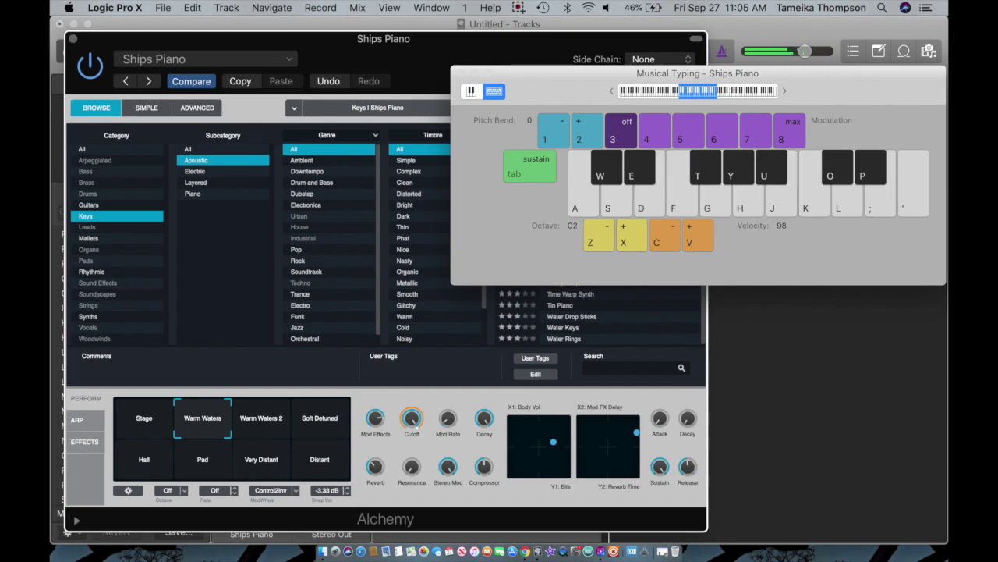
Audition the Hall variation with a few notes and switch back to Warm Waters.
{"action": "left_click", "coordinate": [144, 459]}
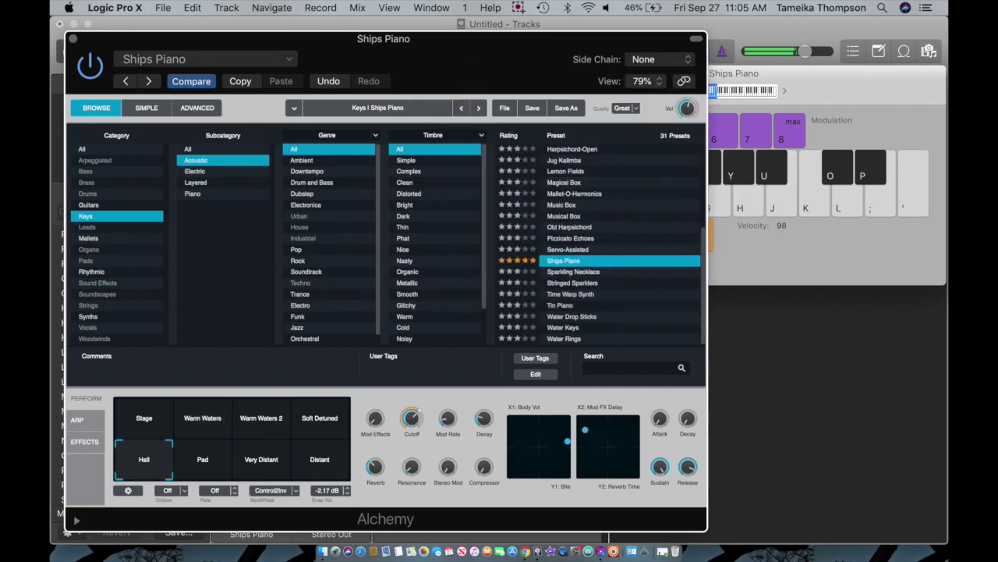
{"action": "key", "text": "g"}
{"action": "key", "text": "j"}
{"action": "key", "text": "g"}
{"action": "left_click", "coordinate": [203, 418]}
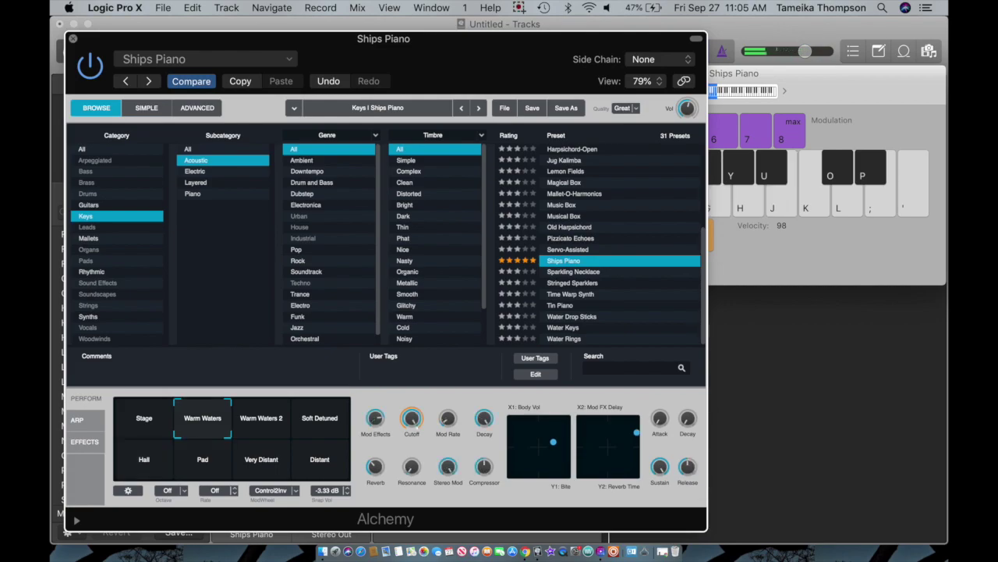
Close the Alchemy and Musical Typing windows and turn on a two-bar cycle range from bar 1 to bar 3.
{"action": "left_click", "coordinate": [72, 38]}
{"action": "left_click", "coordinate": [461, 74]}
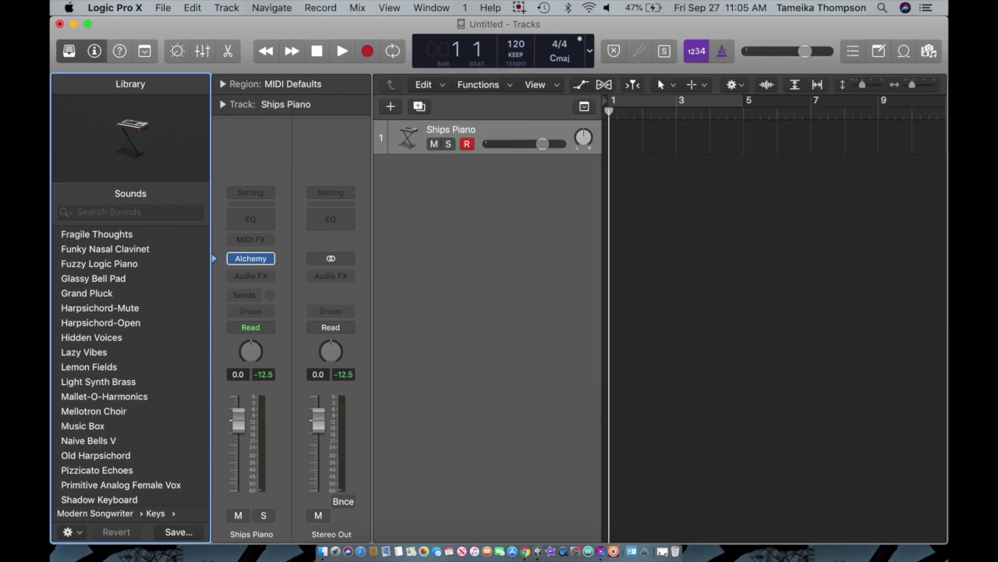
{"action": "key", "text": "c"}
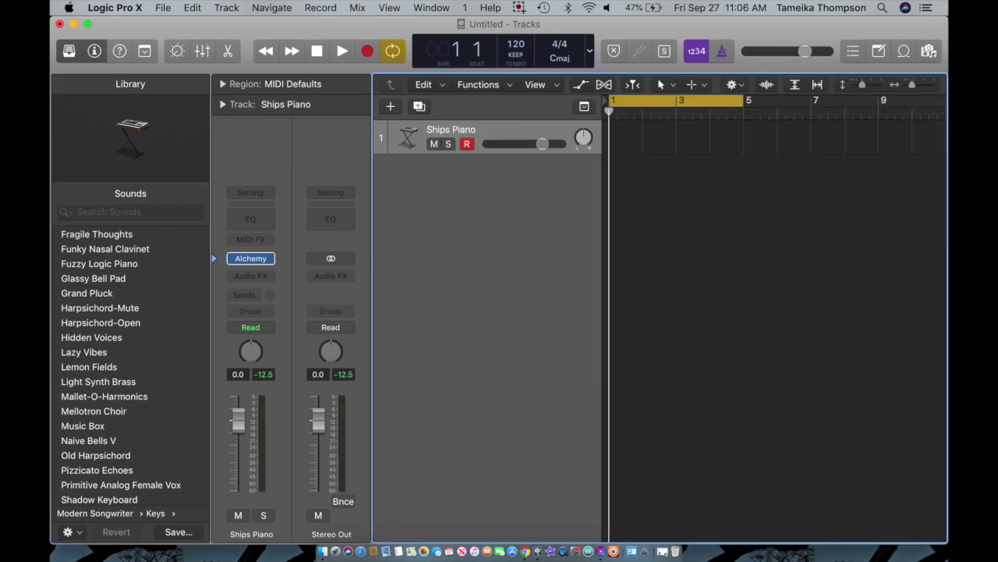
{"action": "left_click_drag", "start_coordinate": [743, 100], "coordinate": [676, 100]}
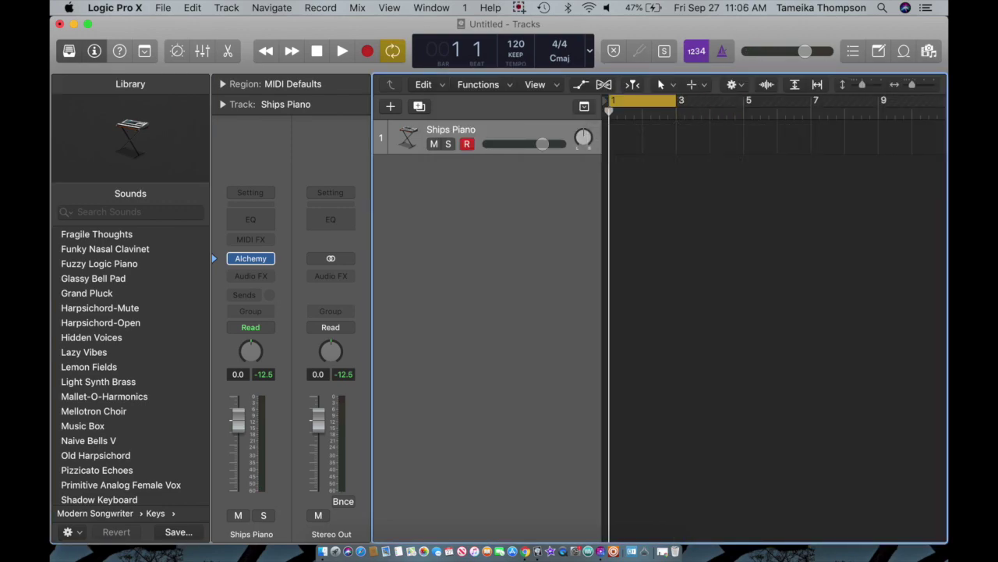
Draw an empty two-bar region at bar 1 of the Ships Piano track with the Pencil tool, and return to the Pointer tool.
{"action": "key", "text": "t"}
{"action": "key", "text": "Escape"}
{"action": "key", "text": "t"}
{"action": "key", "text": "Down"}
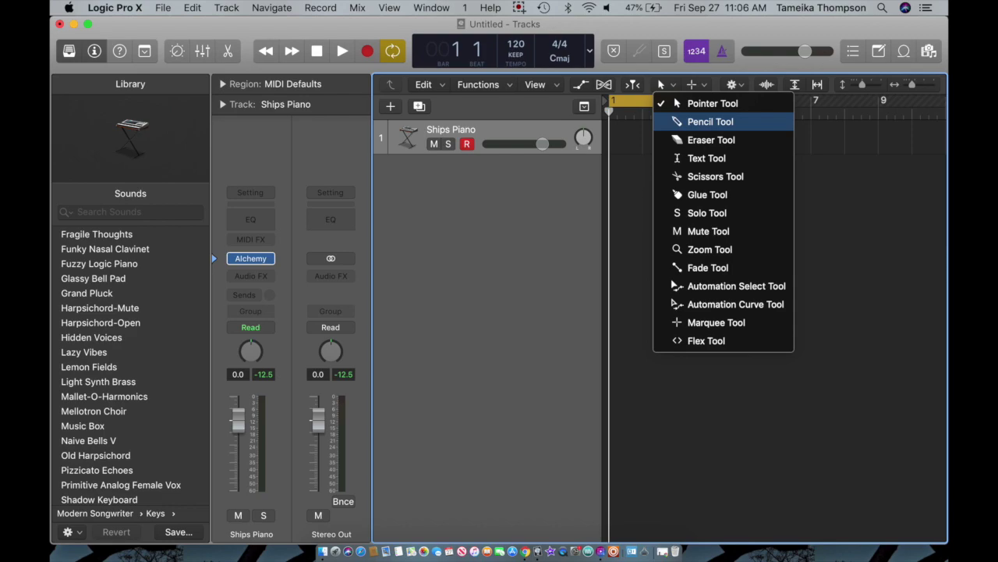
{"action": "key", "text": "Return"}
{"action": "left_click", "coordinate": [625, 137]}
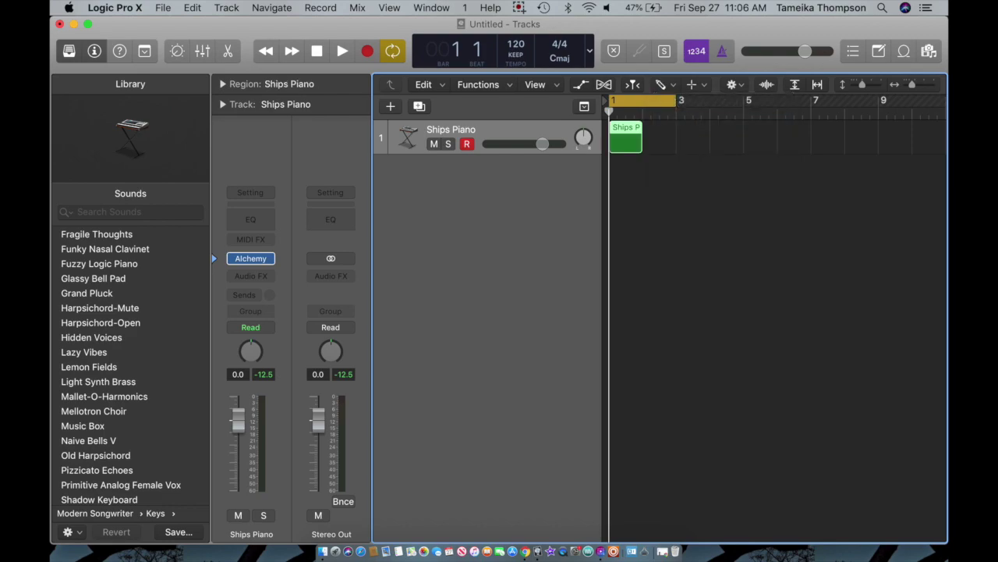
{"action": "left_click_drag", "start_coordinate": [641, 144], "coordinate": [675, 144]}
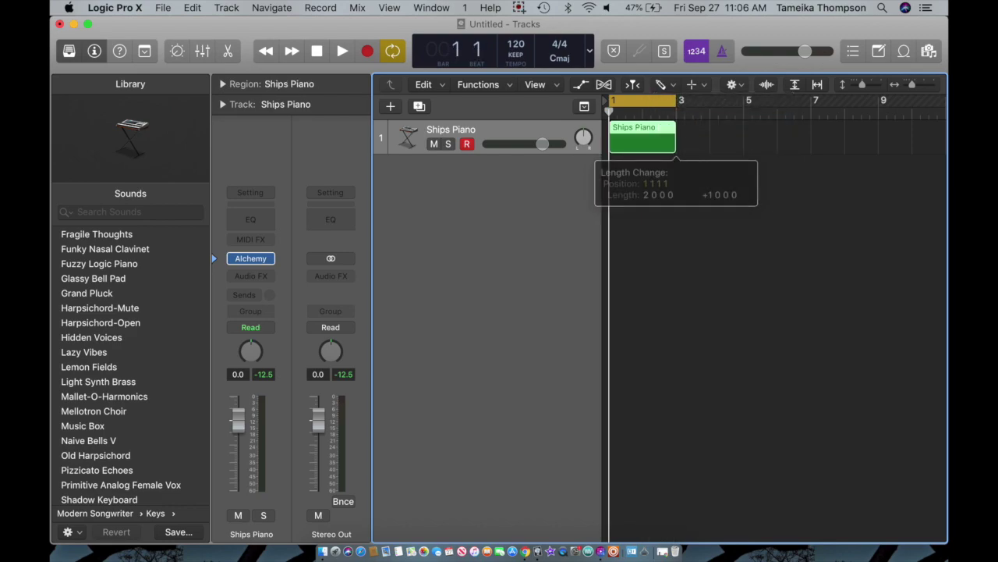
{"action": "key", "text": "t"}
{"action": "key", "text": "t"}
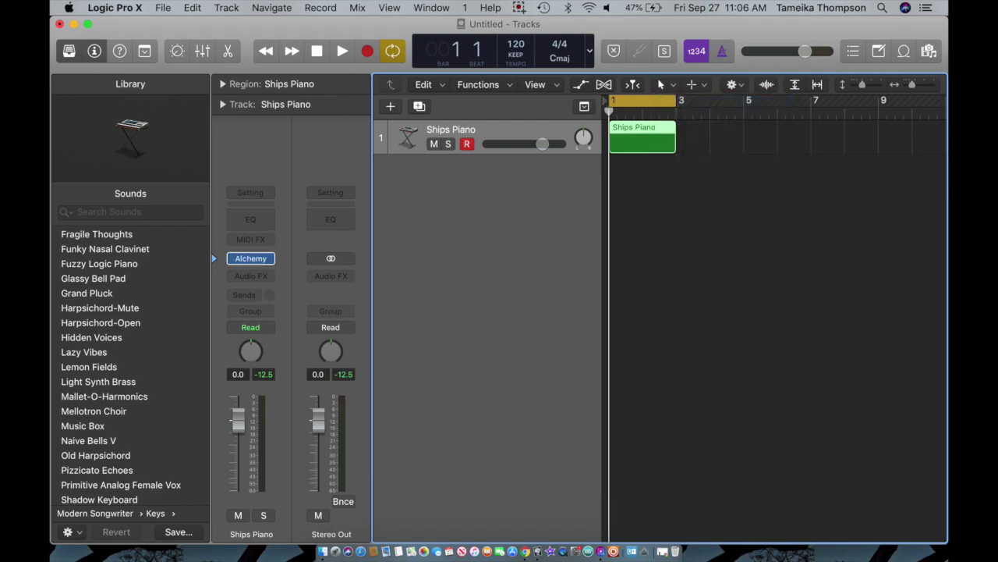
Switch to full screen and insert the Transposer MIDI effect on the Ships Piano channel strip.
{"action": "key", "text": "ctrl+super+f"}
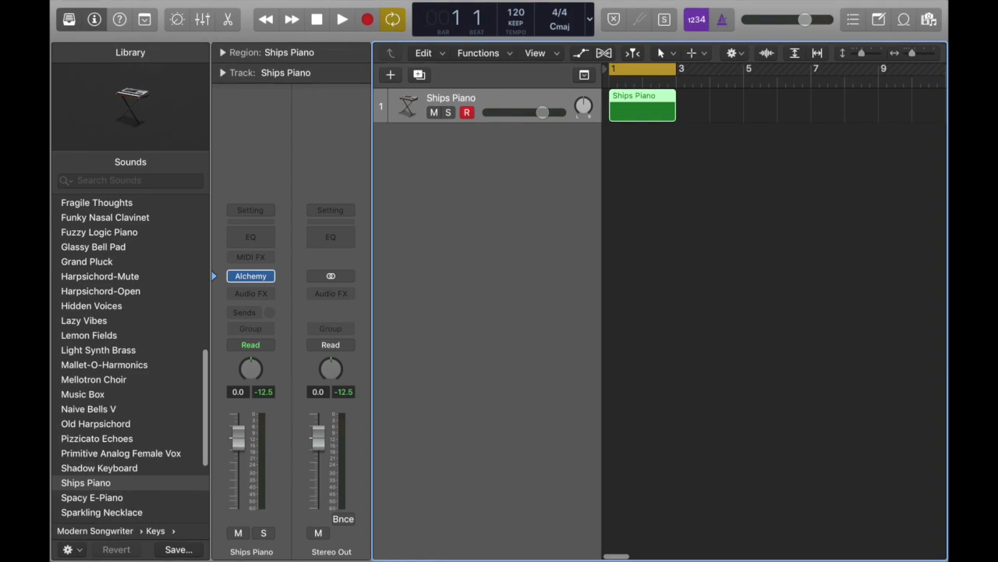
{"action": "left_click", "coordinate": [251, 257]}
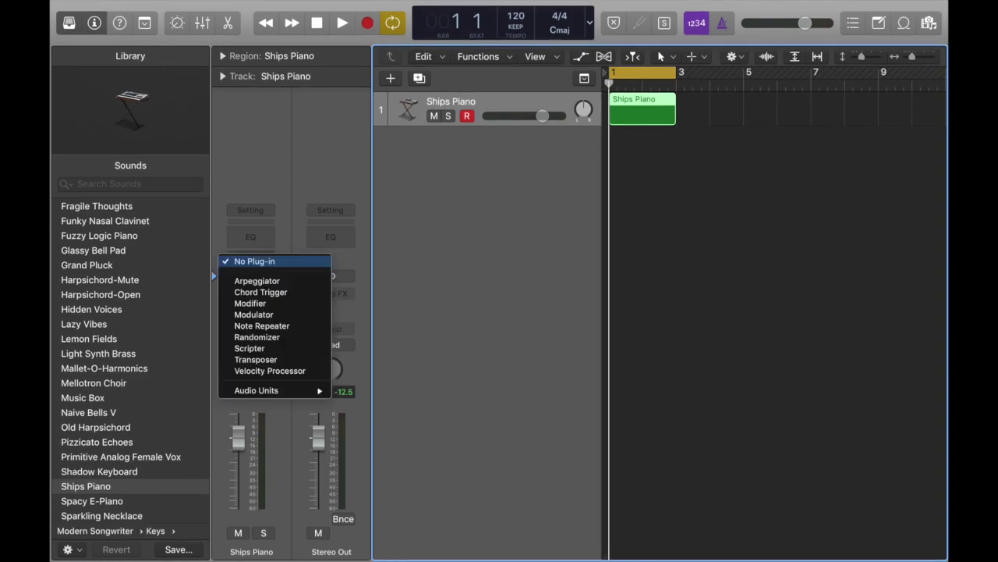
{"action": "key", "text": "Escape"}
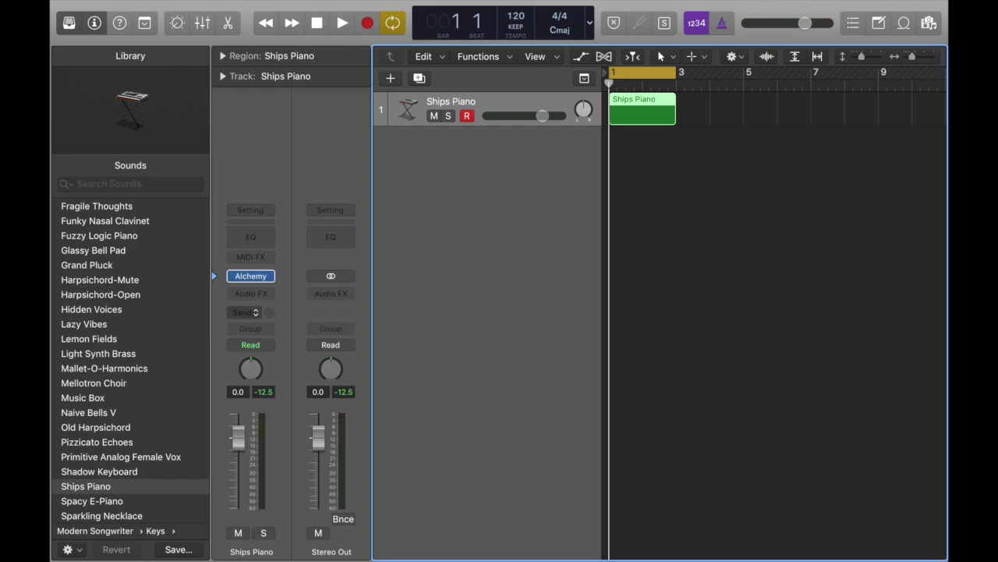
{"action": "left_click", "coordinate": [251, 257]}
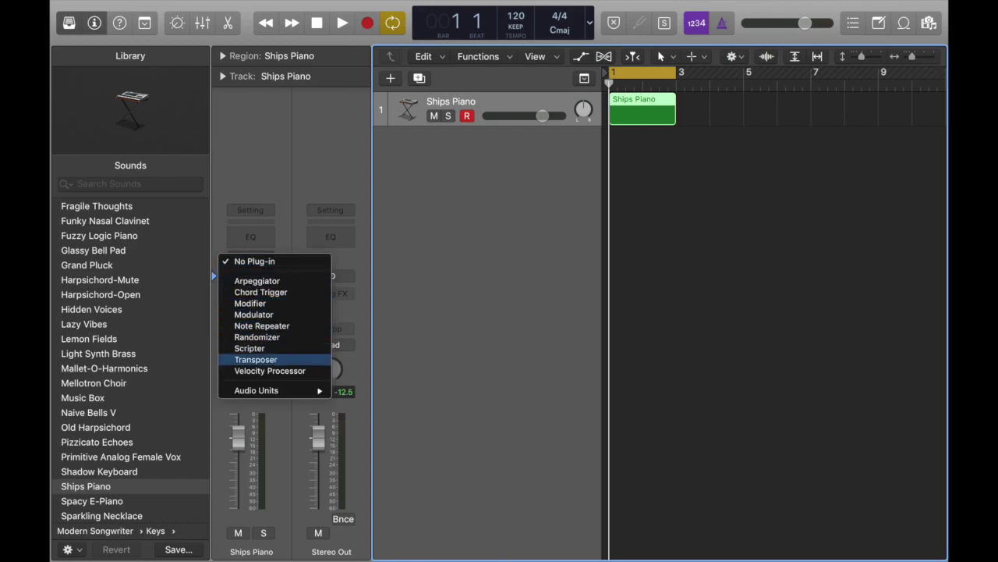
{"action": "left_click", "coordinate": [256, 359]}
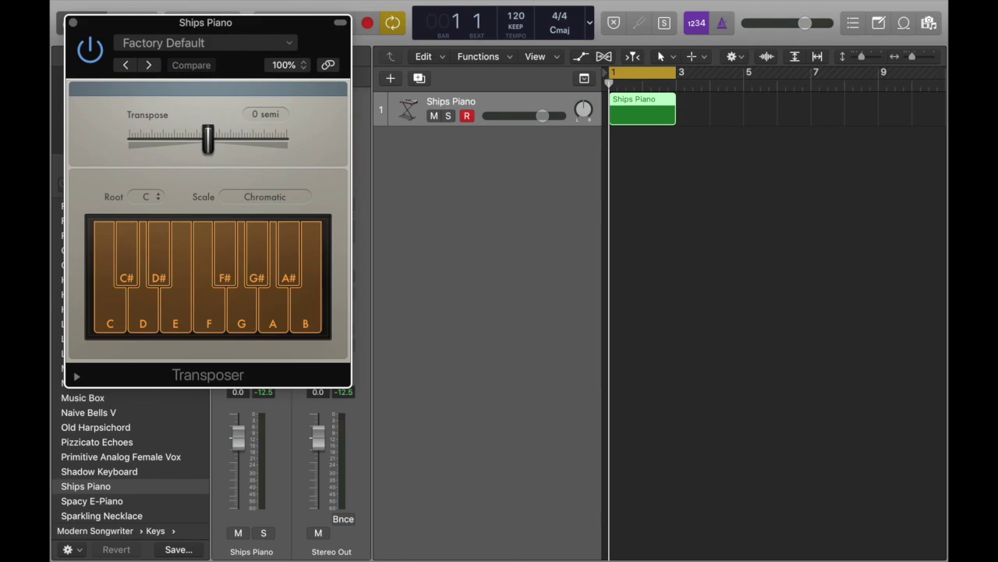
Set the Transposer's root note to C#.
{"action": "left_click", "coordinate": [148, 196]}
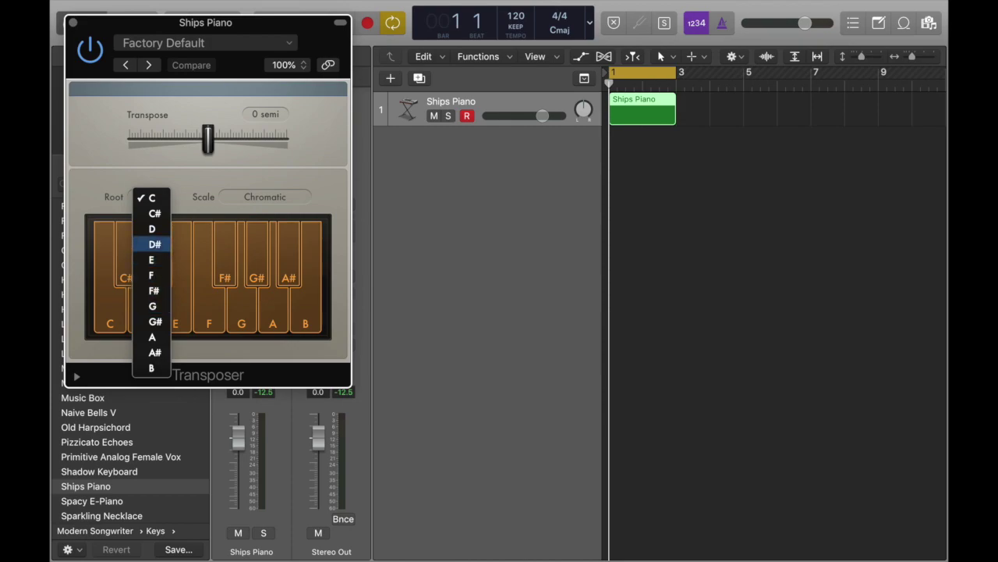
{"action": "left_click", "coordinate": [155, 214]}
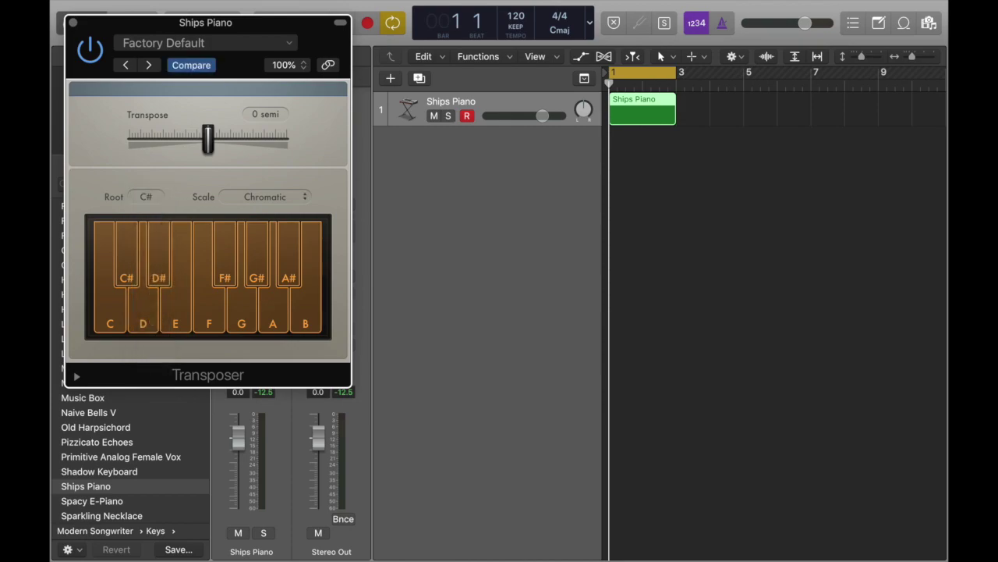
Set the Transposer's scale to Natural Minor and close its window.
{"action": "left_click", "coordinate": [265, 197]}
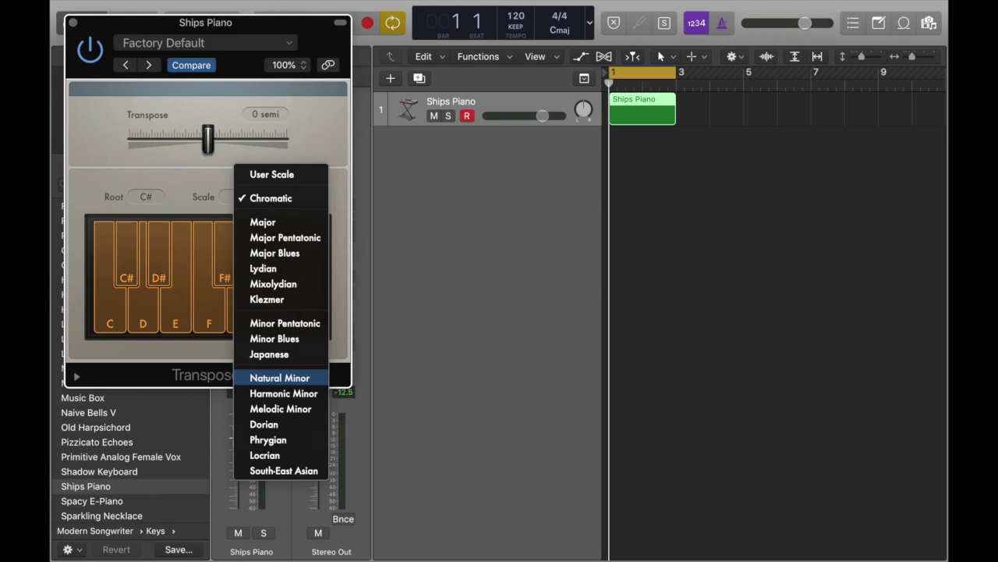
{"action": "left_click", "coordinate": [281, 378]}
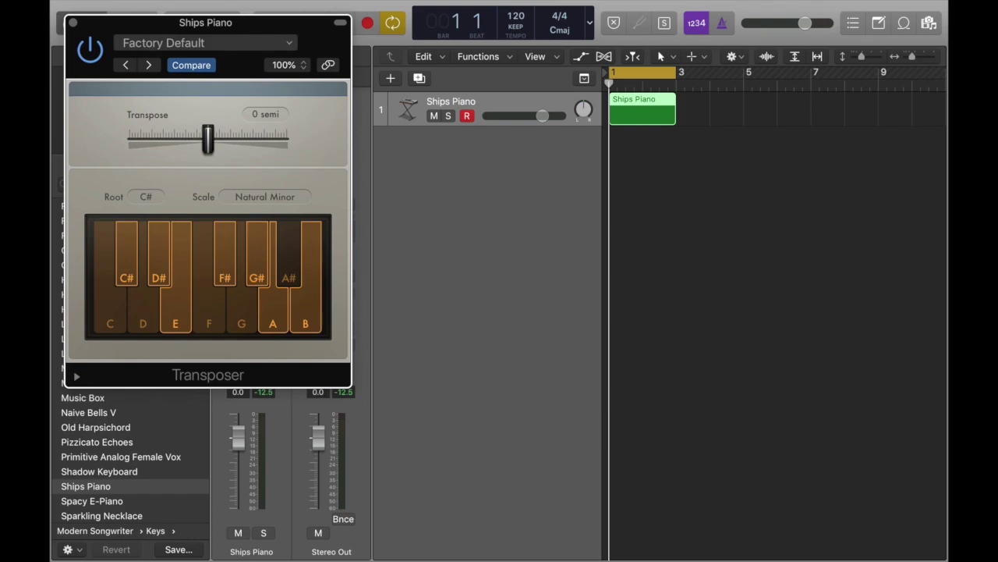
{"action": "left_click", "coordinate": [73, 22]}
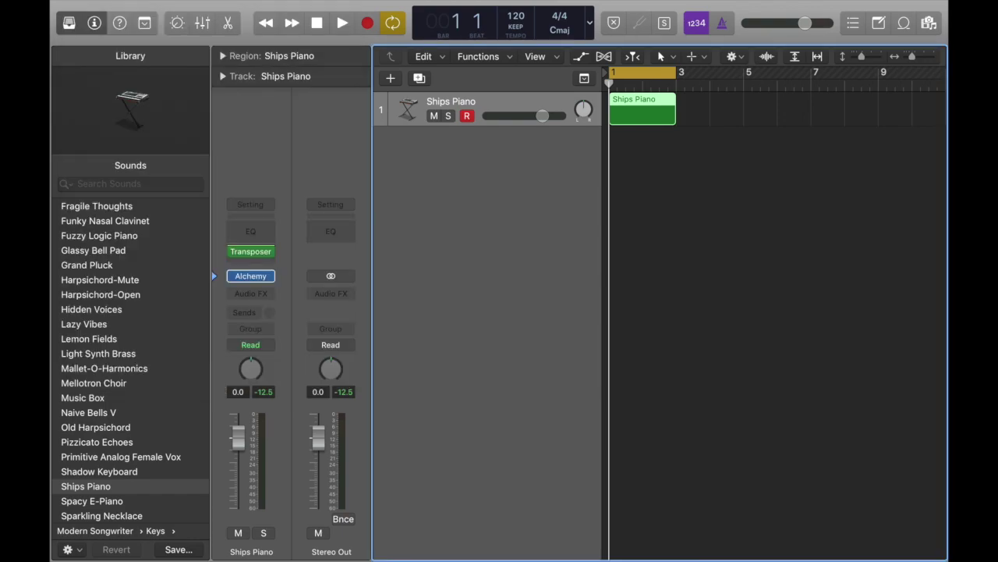
{"action": "left_click", "coordinate": [251, 251]}
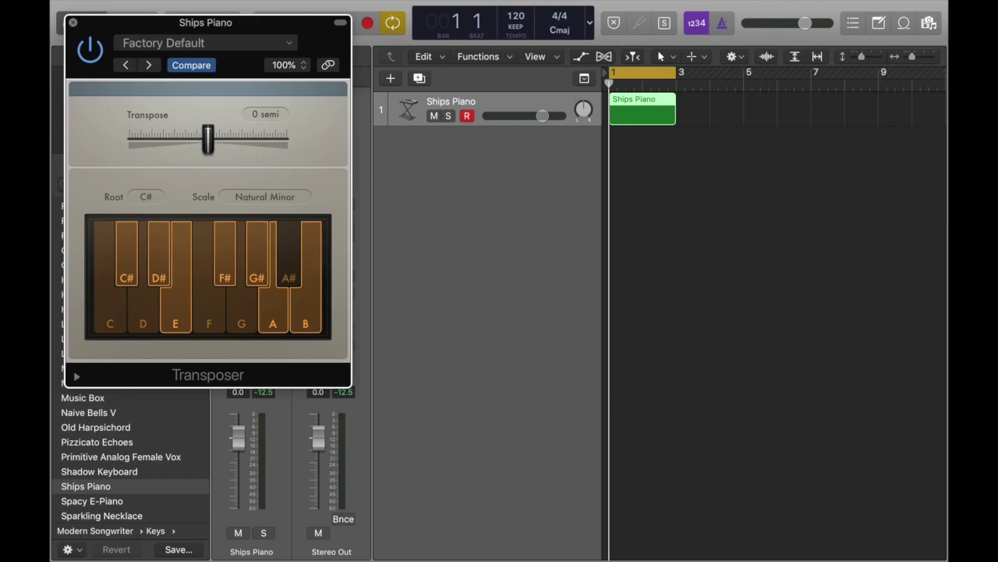
{"action": "left_click", "coordinate": [72, 22]}
Open the Ships Piano region in the Piano Roll, hide the Inspector and Library, and enlarge the editor to nearly full height.
{"action": "key", "text": "e"}
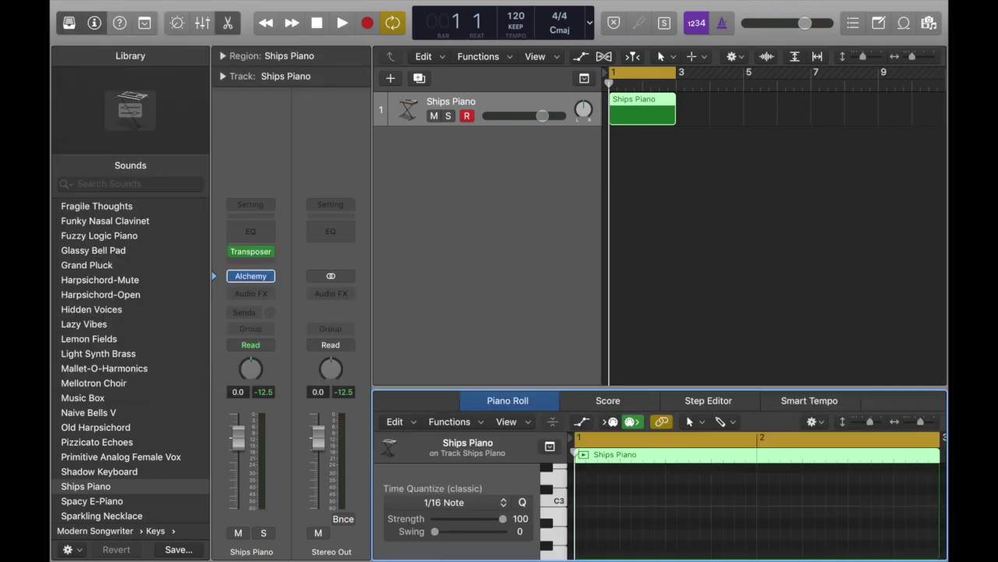
{"action": "key", "text": "i"}
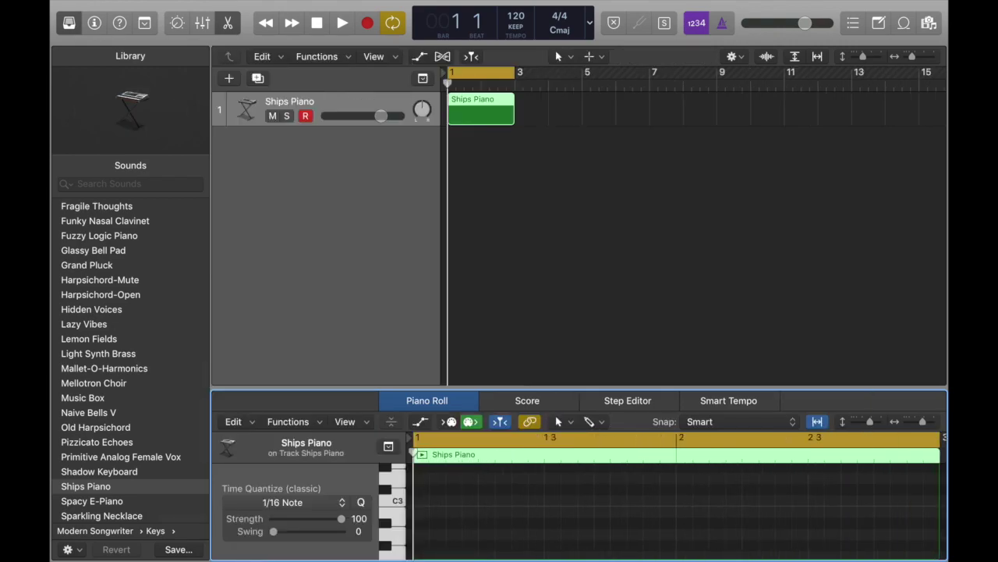
{"action": "key", "text": "y"}
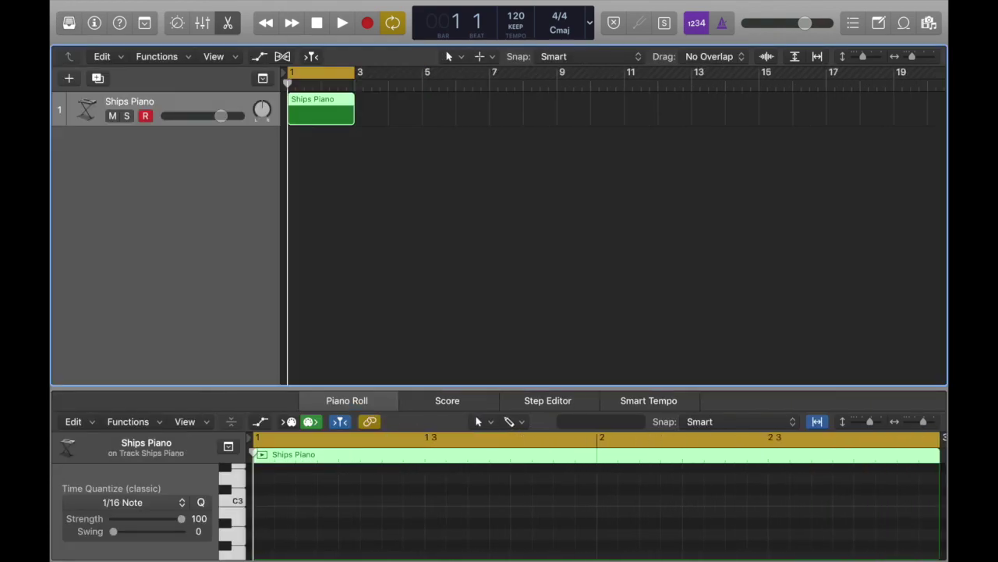
{"action": "left_click_drag", "start_coordinate": [499, 388], "coordinate": [499, 108]}
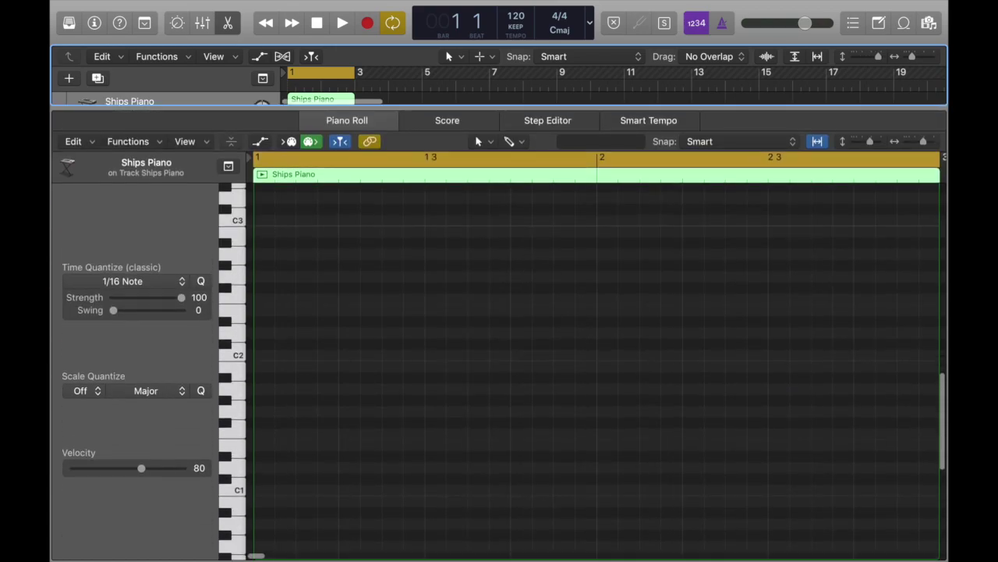
{"action": "scroll", "coordinate": [596, 371], "scroll_direction": "up", "scroll_amount": 5}
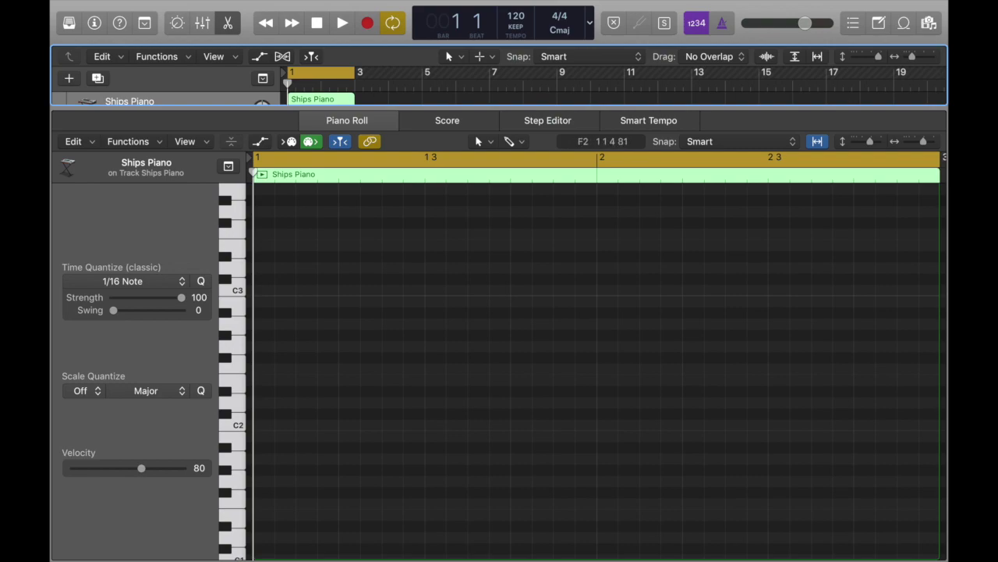
Set the Piano Roll's Scale Quantize to C# Natural Minor.
{"action": "left_click", "coordinate": [87, 391]}
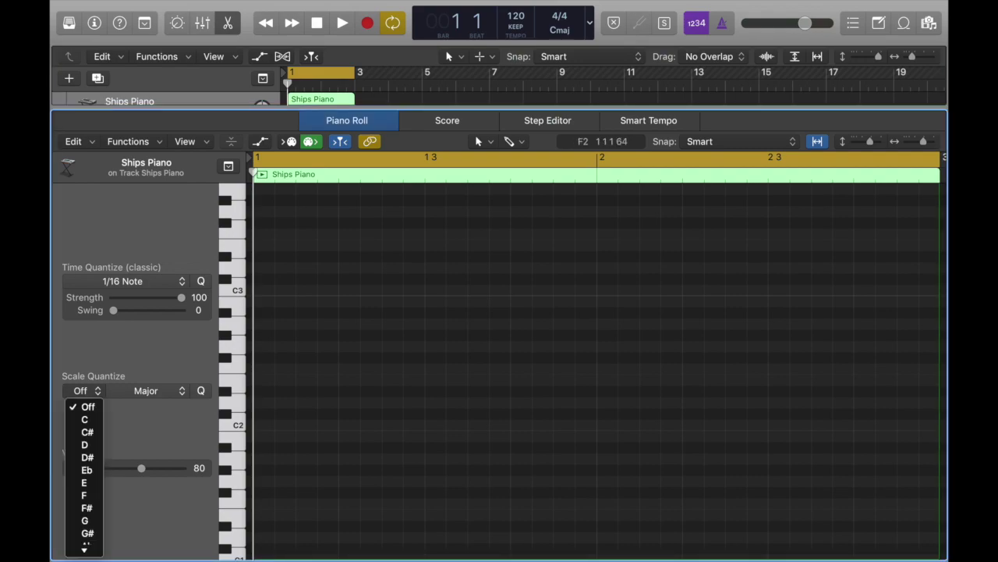
{"action": "left_click", "coordinate": [88, 432]}
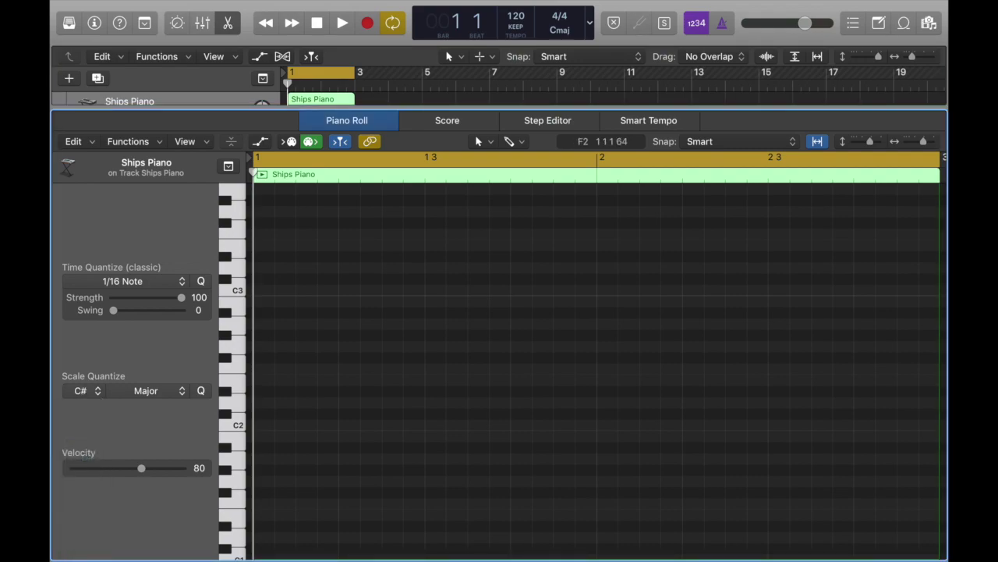
{"action": "left_click", "coordinate": [146, 390]}
{"action": "left_click", "coordinate": [151, 419]}
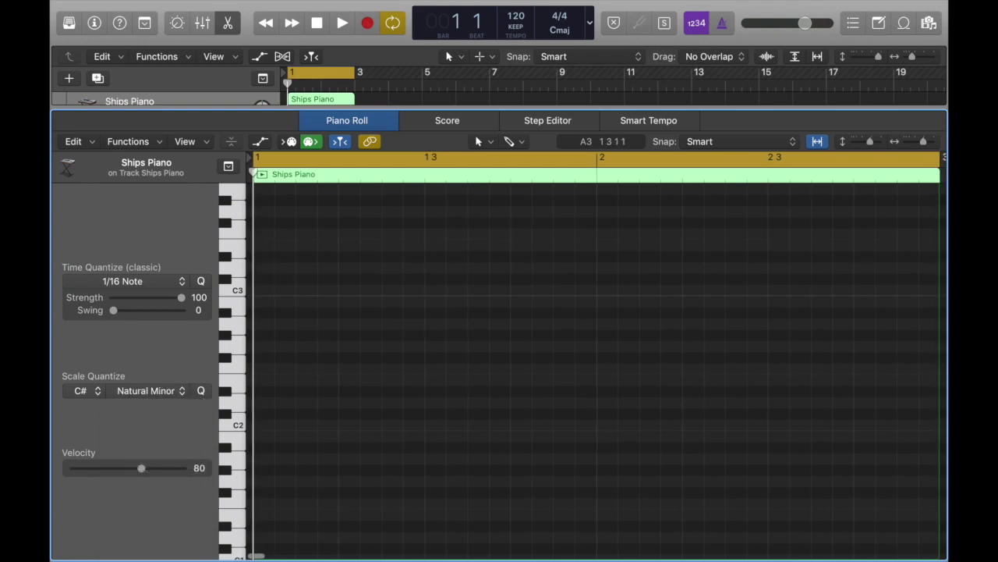
Choose the Brush Tool as the Piano Roll's primary tool.
{"action": "left_click", "coordinate": [483, 142]}
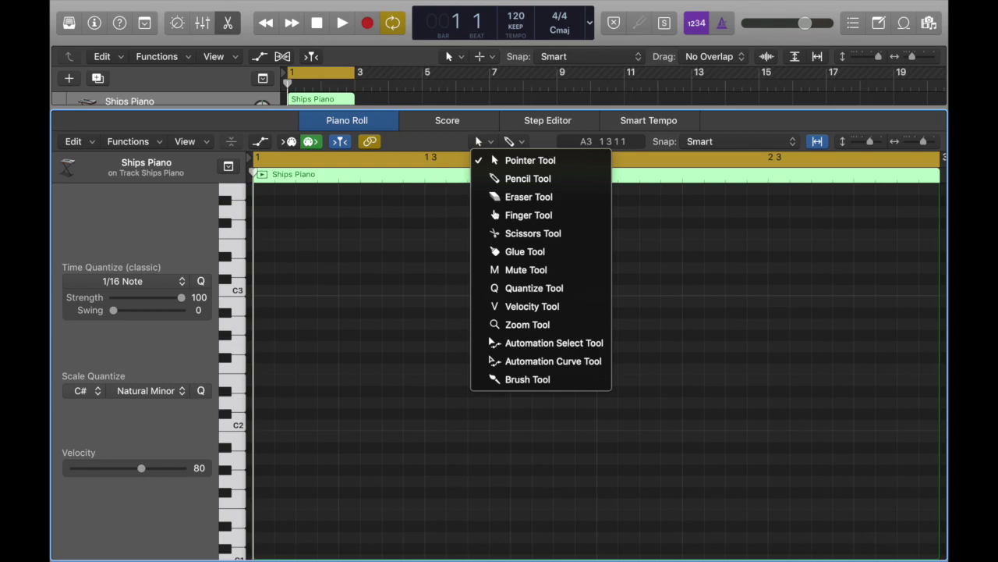
{"action": "key", "text": "Escape"}
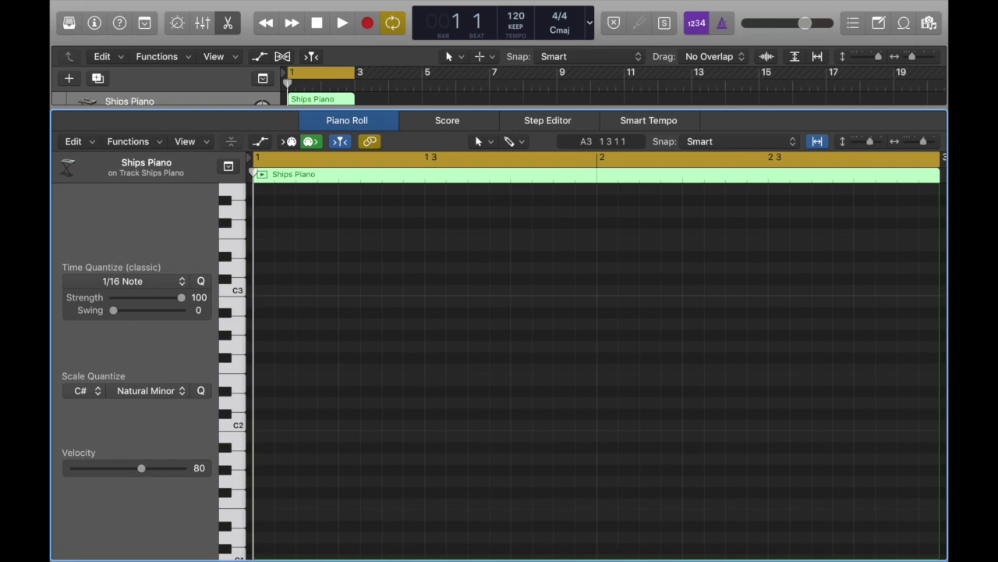
{"action": "left_click", "coordinate": [484, 141]}
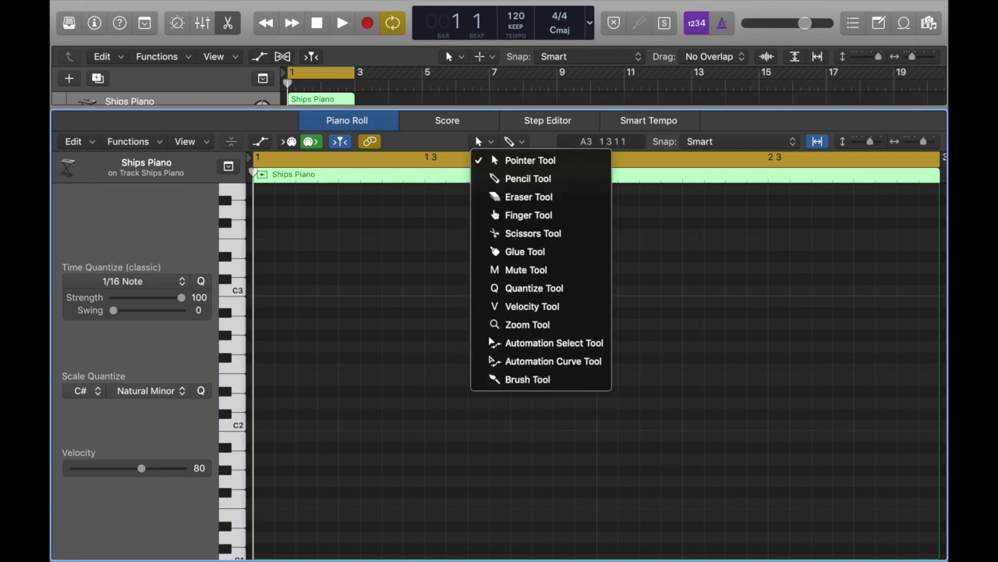
{"action": "left_click", "coordinate": [484, 141]}
{"action": "left_click", "coordinate": [483, 141]}
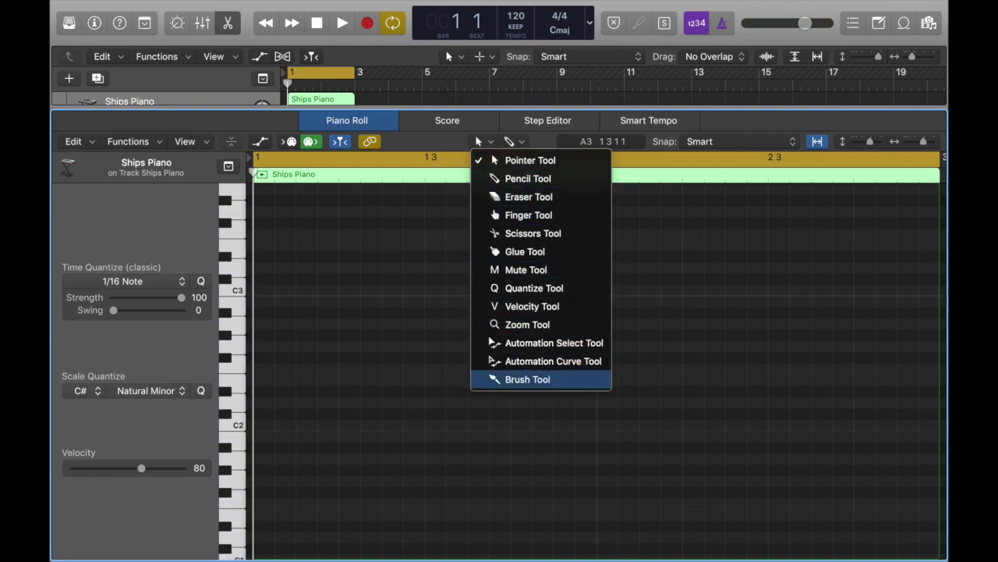
{"action": "left_click", "coordinate": [527, 379]}
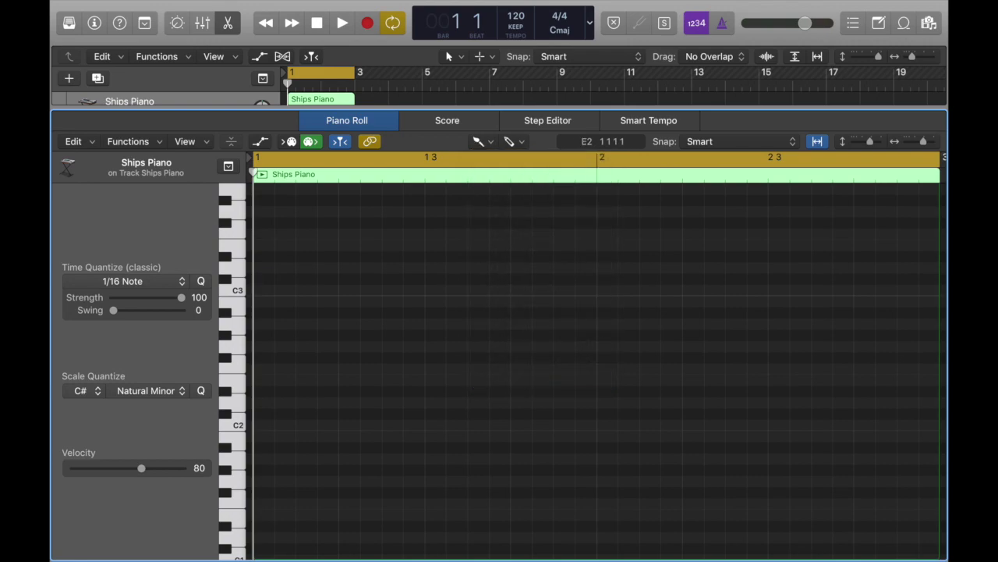
Brush a freehand rising and falling run of 1/16 notes across most of the two-bar region and play it back.
{"action": "left_click", "coordinate": [258, 357]}
{"action": "mouse_move", "coordinate": [260, 358]}
{"action": "left_mouse_down"}
{"action": "mouse_move", "coordinate": [306, 279]}
{"action": "mouse_move", "coordinate": [370, 347]}
{"action": "mouse_move", "coordinate": [350, 391]}
{"action": "mouse_move", "coordinate": [417, 449]}
{"action": "mouse_move", "coordinate": [499, 301]}
{"action": "mouse_move", "coordinate": [585, 245]}
{"action": "mouse_move", "coordinate": [649, 357]}
{"action": "mouse_move", "coordinate": [672, 436]}
{"action": "mouse_move", "coordinate": [692, 256]}
{"action": "mouse_move", "coordinate": [736, 256]}
{"action": "mouse_move", "coordinate": [671, 347]}
{"action": "mouse_move", "coordinate": [801, 380]}
{"action": "mouse_move", "coordinate": [821, 245]}
{"action": "left_mouse_up"}
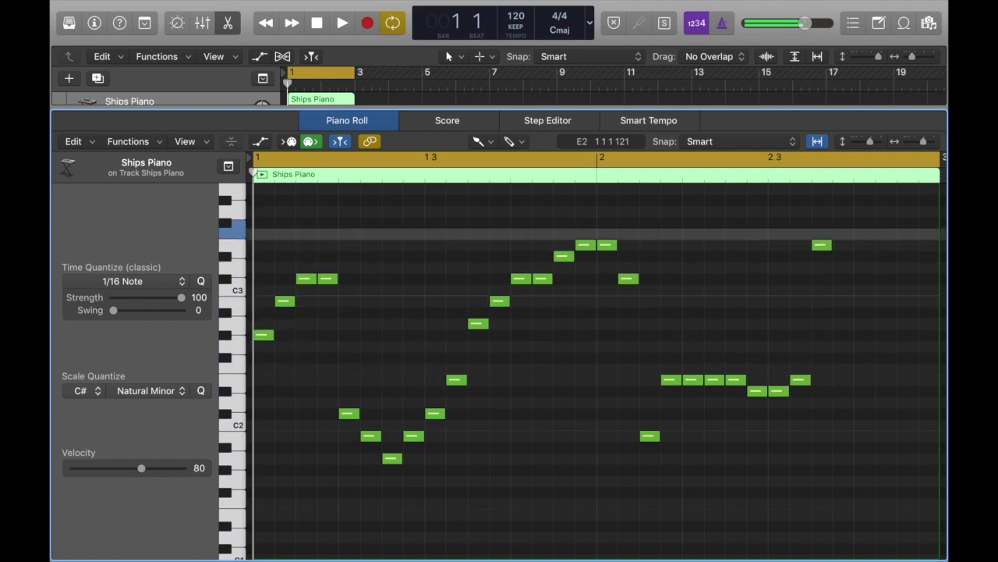
{"action": "key", "text": "space"}
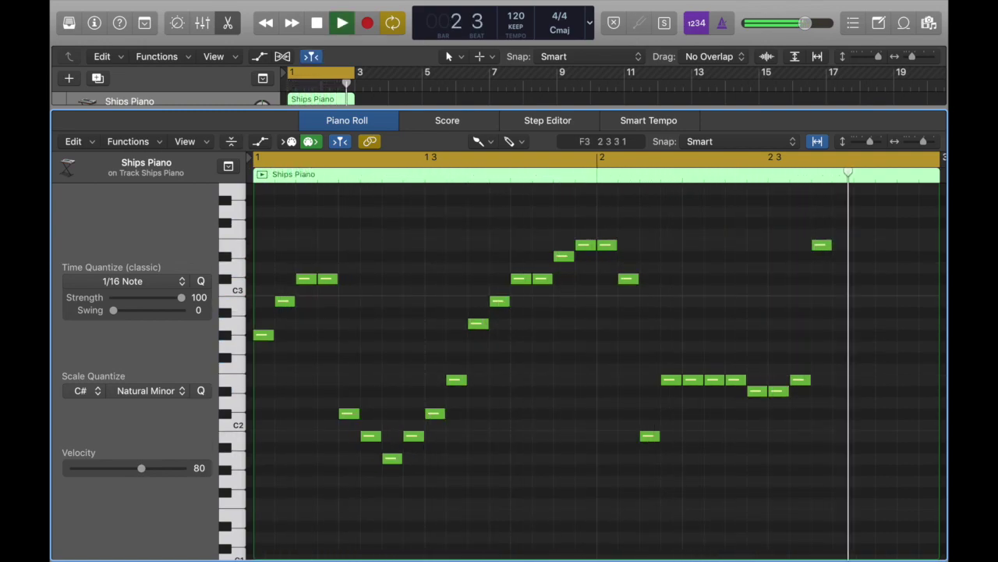
{"action": "key", "text": "space"}
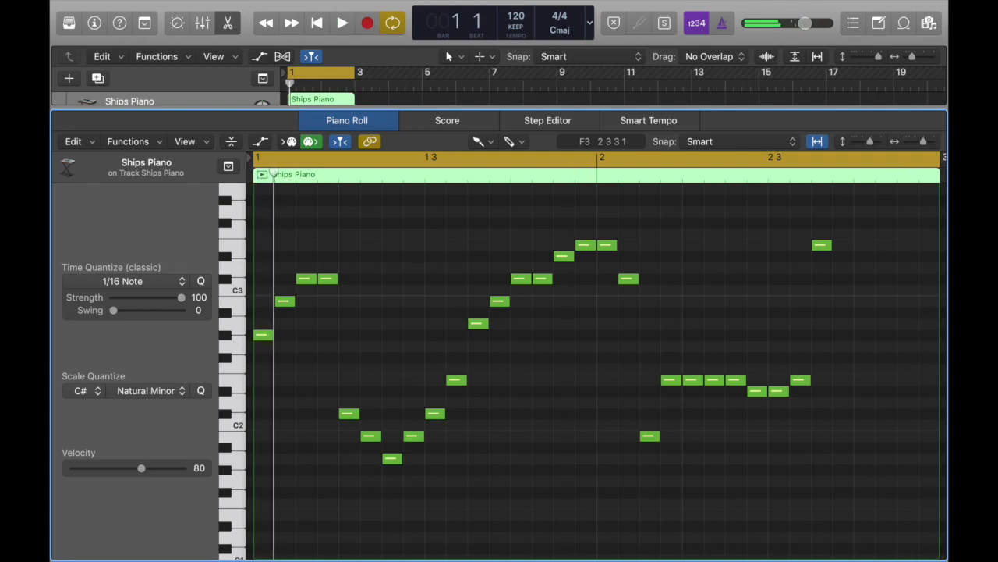
Delete all notes in the region and brush four consecutive 1/16 notes on A2 from the start of bar 1.
{"action": "key", "text": "super+a"}
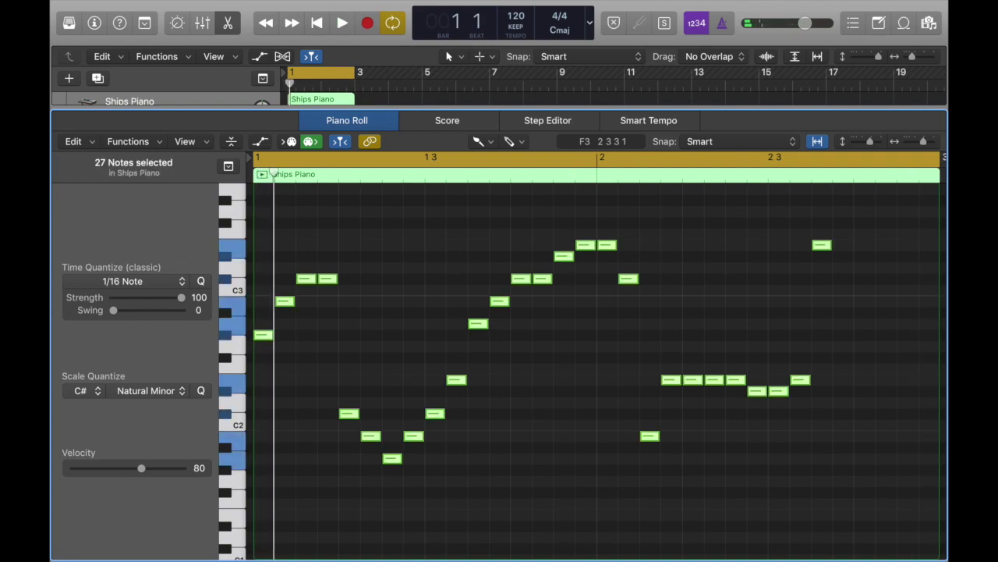
{"action": "key", "text": "Delete"}
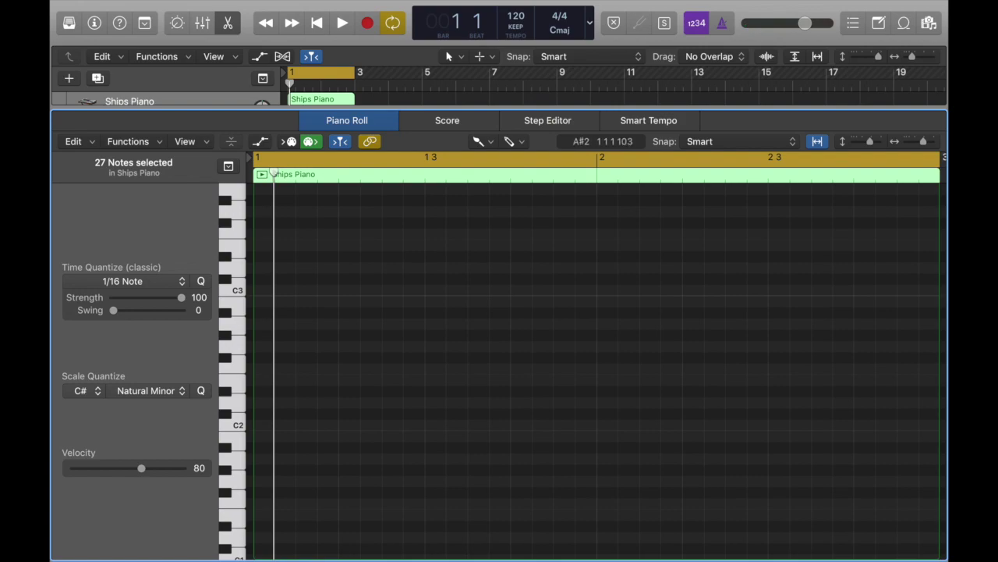
{"action": "left_click_drag", "start_coordinate": [262, 313], "coordinate": [328, 313]}
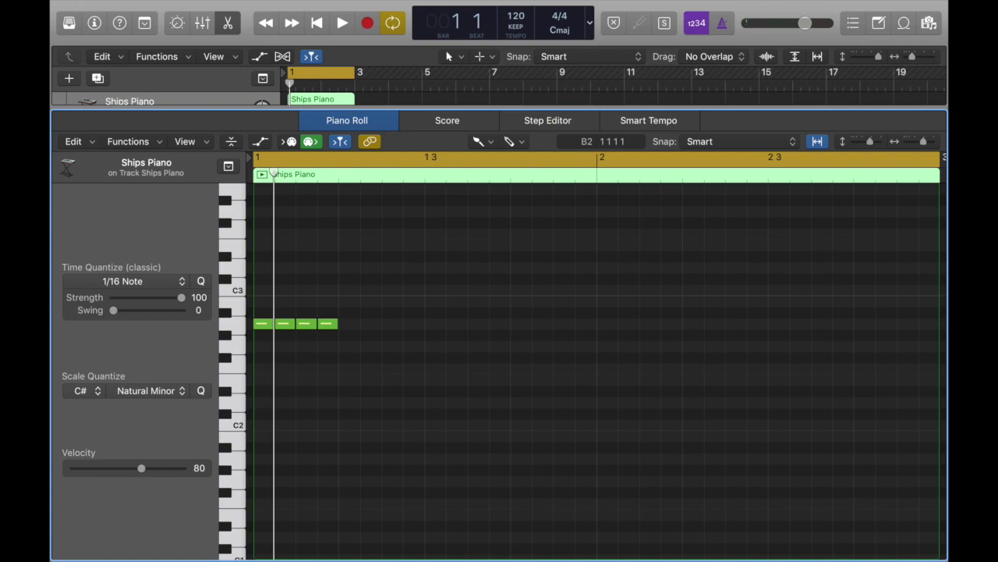
{"action": "left_click", "coordinate": [123, 281]}
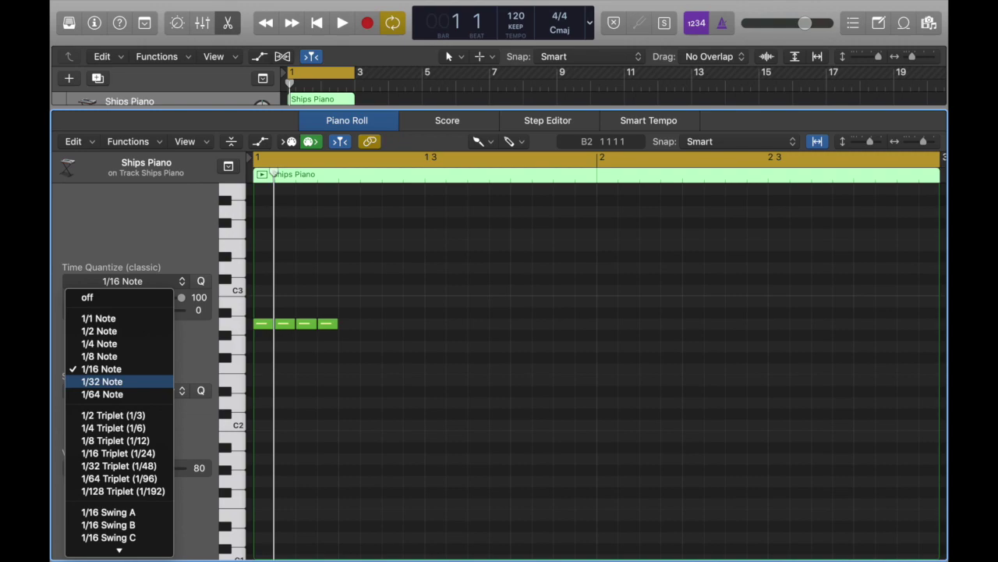
{"action": "left_click", "coordinate": [101, 369]}
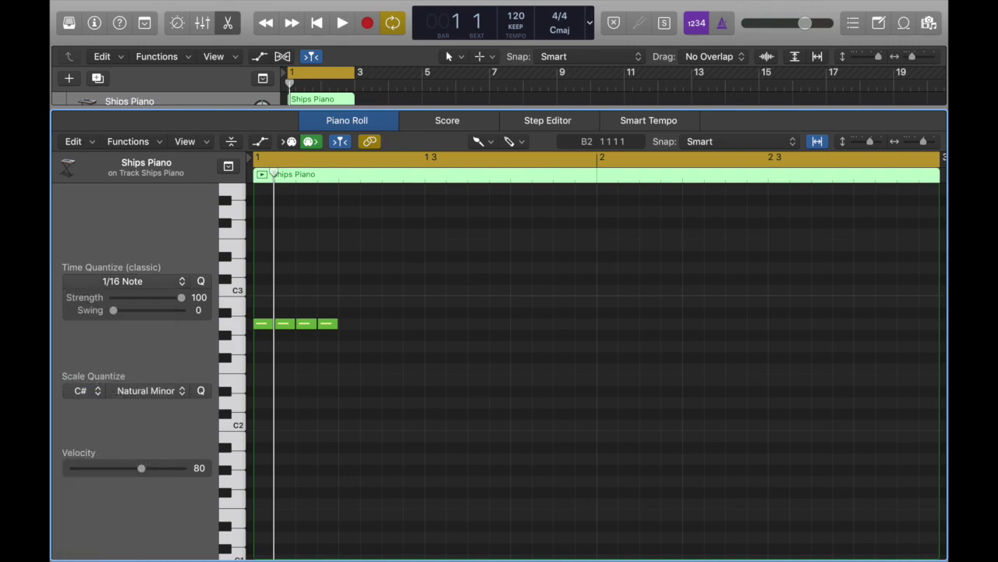
Set Time Quantize to 1/8 Note, brush three 1/8 notes on A2 after the four short notes, and play them back.
{"action": "left_click", "coordinate": [123, 281]}
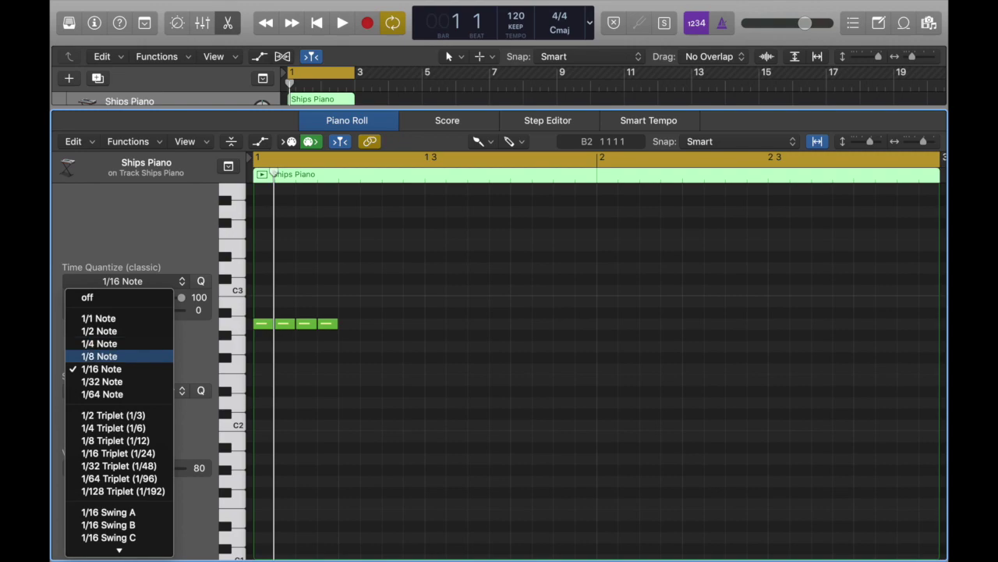
{"action": "left_click", "coordinate": [99, 356]}
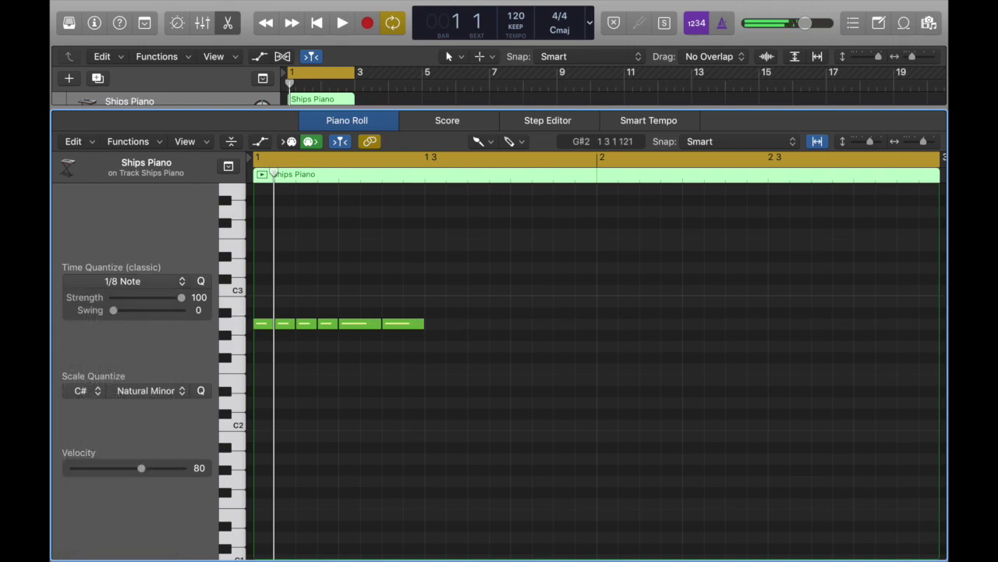
{"action": "left_click", "coordinate": [446, 324]}
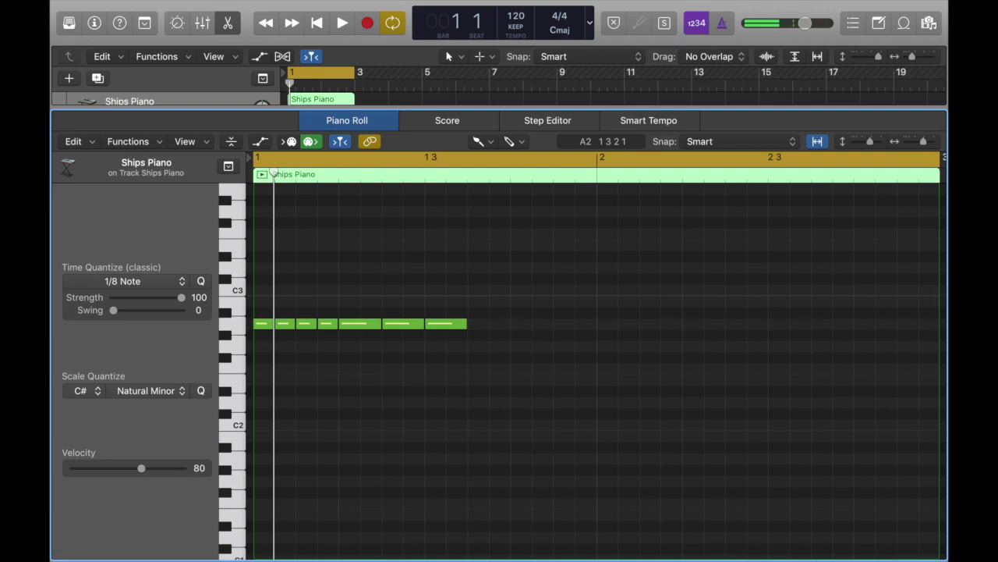
{"action": "key", "text": "space"}
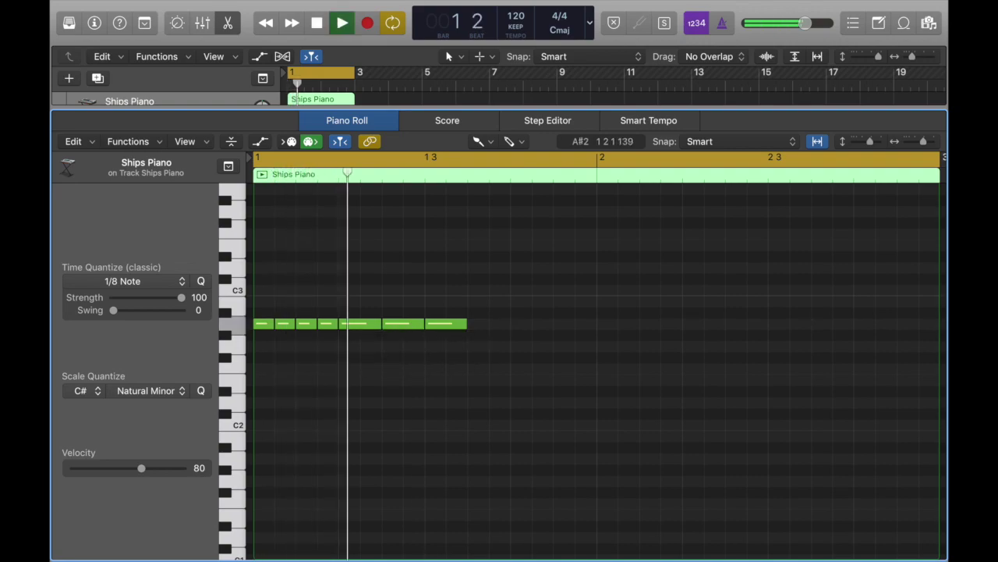
{"action": "key", "text": "space"}
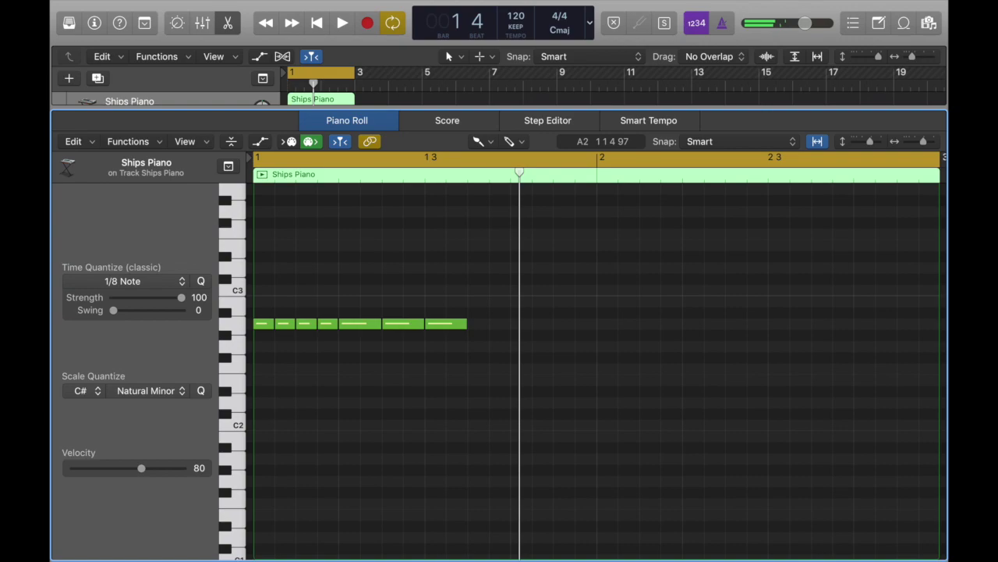
Replace the brushed notes with two separate 1/8 notes on A2, on beats 1 and 2 of bar 1.
{"action": "left_click_drag", "start_coordinate": [327, 324], "coordinate": [259, 324]}
{"action": "key", "text": "Delete"}
{"action": "key", "text": "Delete"}
{"action": "key", "text": "Delete"}
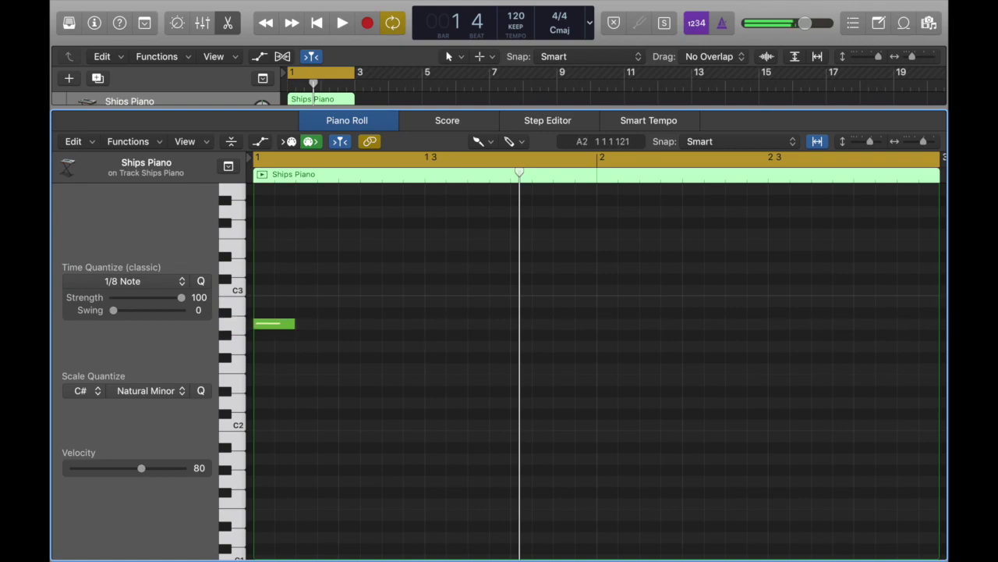
{"action": "left_click", "coordinate": [348, 324]}
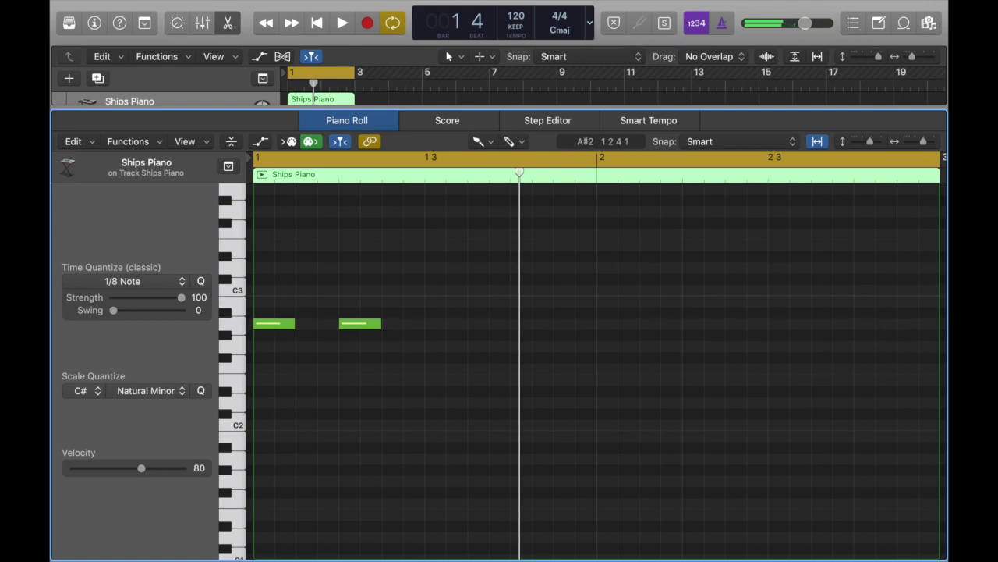
Set Time Quantize to 1/16 Note and brush two adjacent 1/16 notes on B2 around beat 3 of bar 1.
{"action": "left_click", "coordinate": [144, 281]}
{"action": "key", "text": "Down"}
{"action": "key", "text": "Down"}
{"action": "key", "text": "Down"}
{"action": "key", "text": "Down"}
{"action": "key", "text": "Down"}
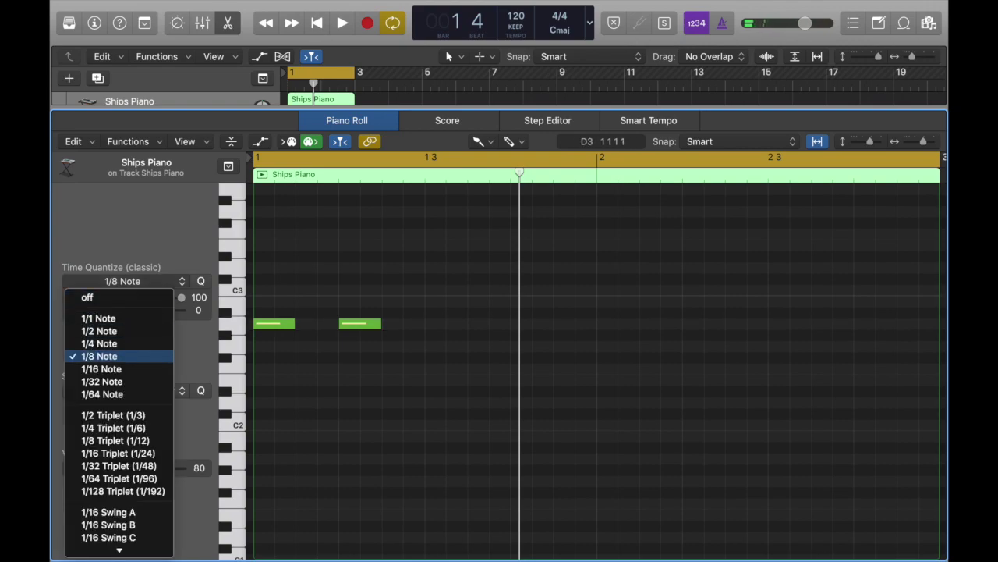
{"action": "key", "text": "Return"}
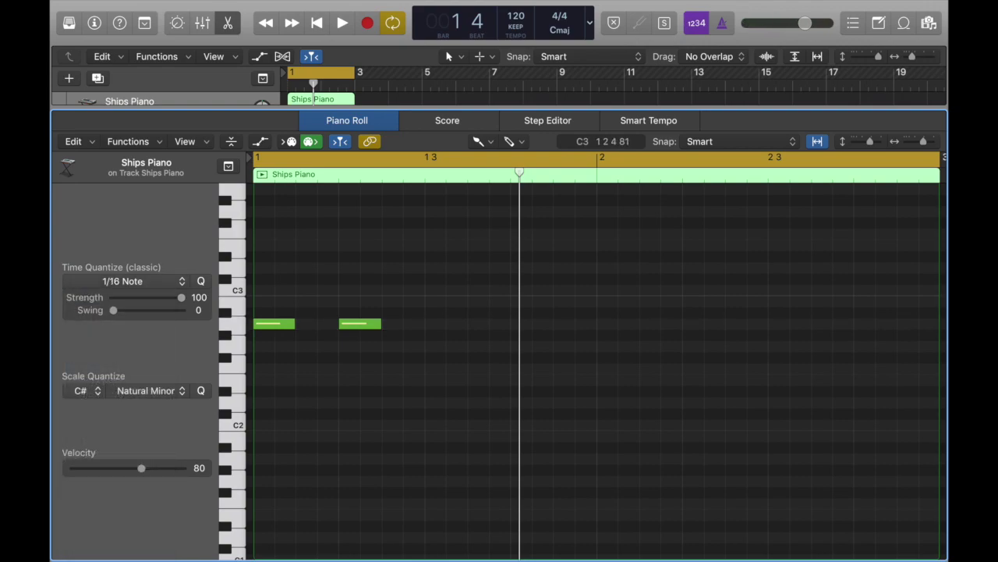
{"action": "key", "text": "k"}
{"action": "left_click", "coordinate": [440, 290]}
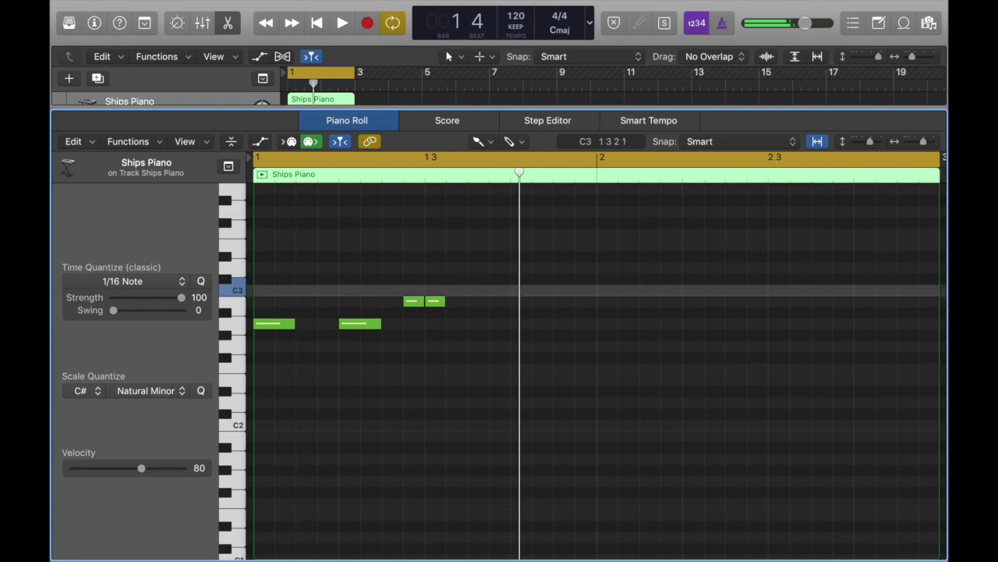
Replace the second B2 note in bar 1 with separate 1/16 notes on C#3 and B2 within beat 3.
{"action": "left_click", "coordinate": [436, 301]}
{"action": "left_click", "coordinate": [453, 268]}
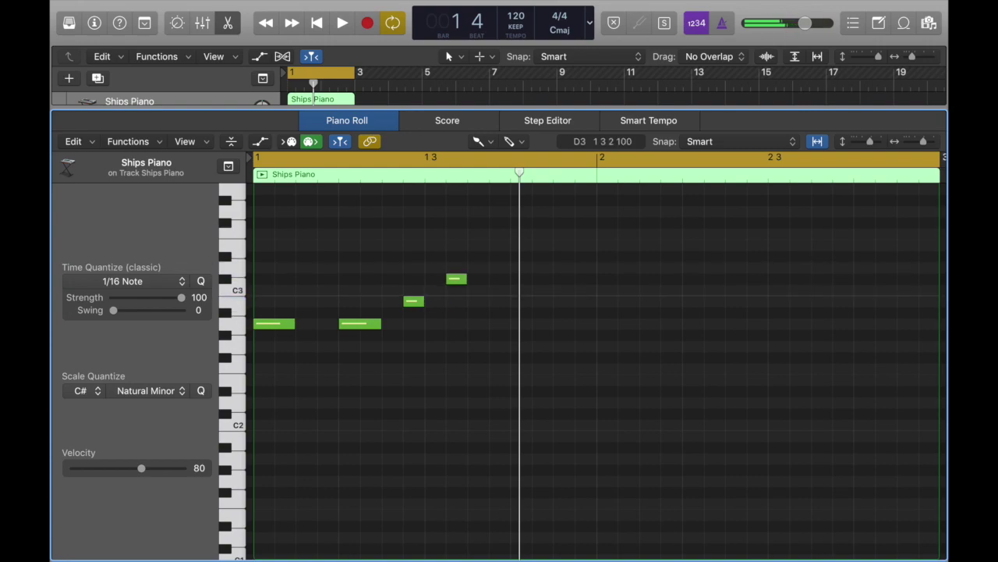
{"action": "key", "text": "k"}
{"action": "key", "text": "space"}
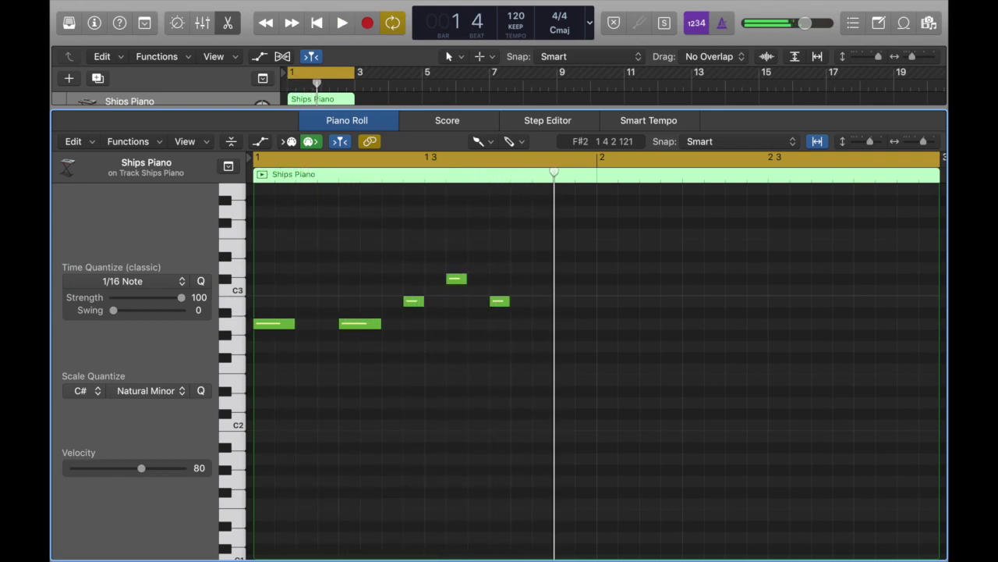
{"action": "key", "text": "space"}
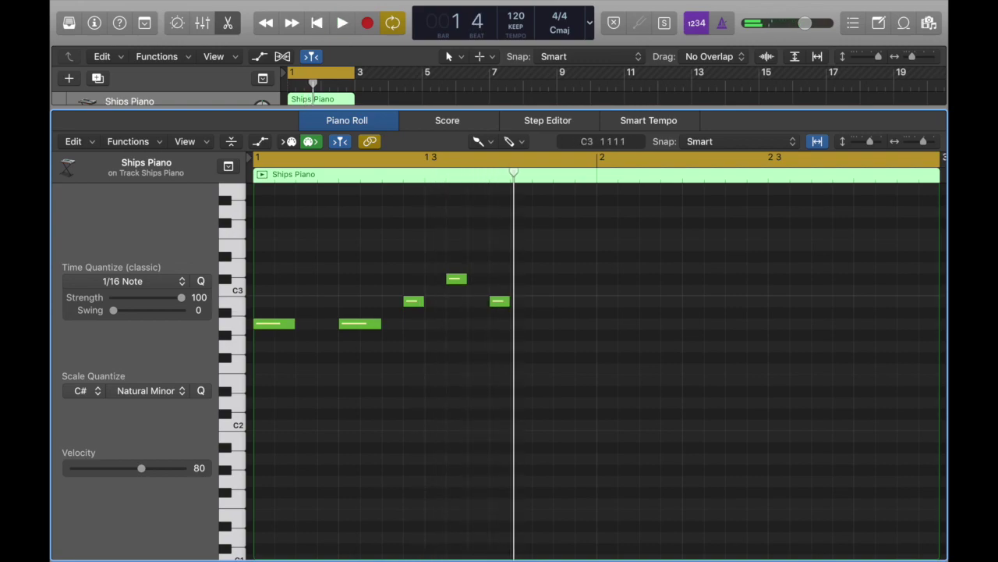
With Time Quantize at 1/4 Note, brush G#2 on beat 4 of bar 1 and E2 at the start of bar 2.
{"action": "left_click", "coordinate": [124, 282]}
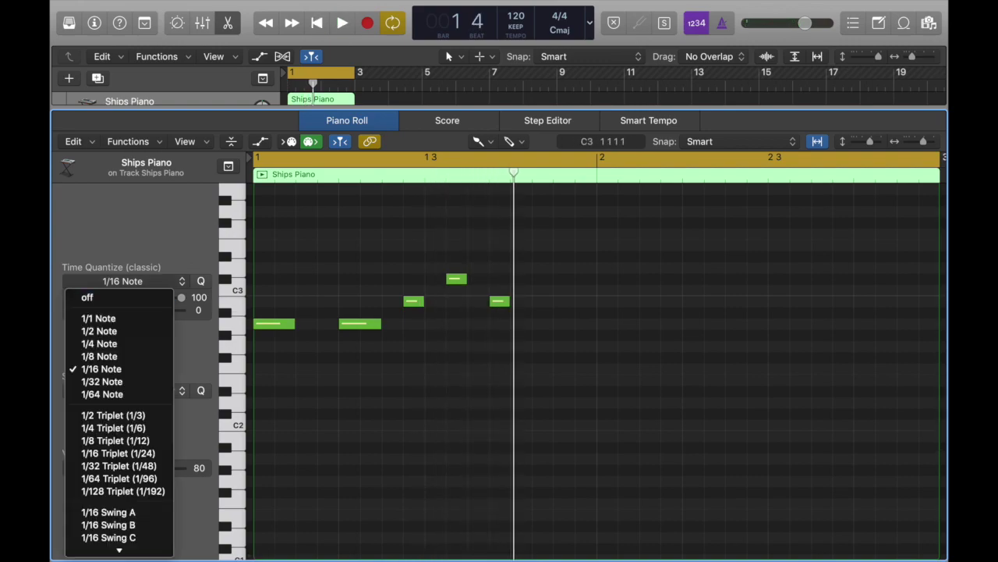
{"action": "left_click", "coordinate": [100, 343]}
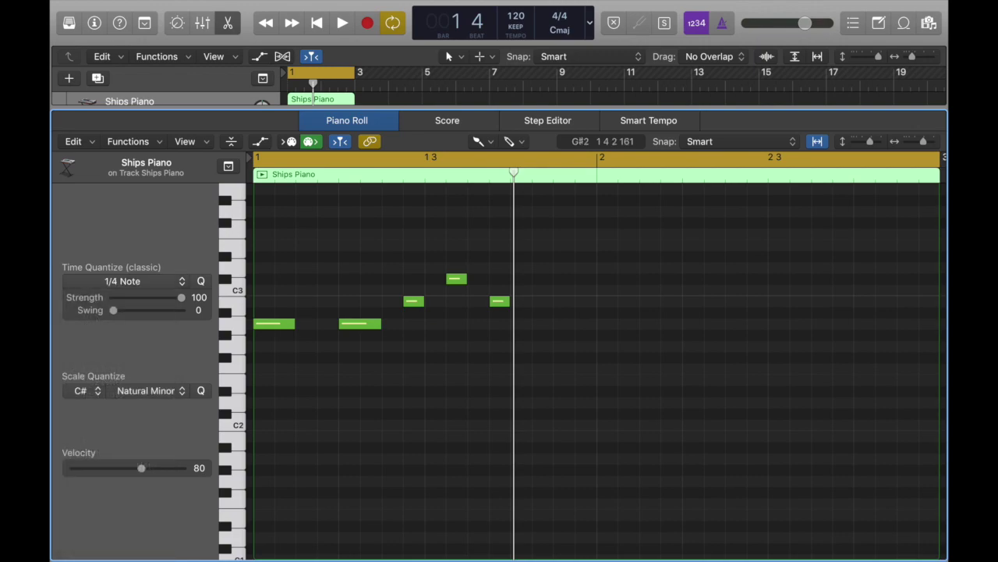
{"action": "left_click", "coordinate": [541, 335]}
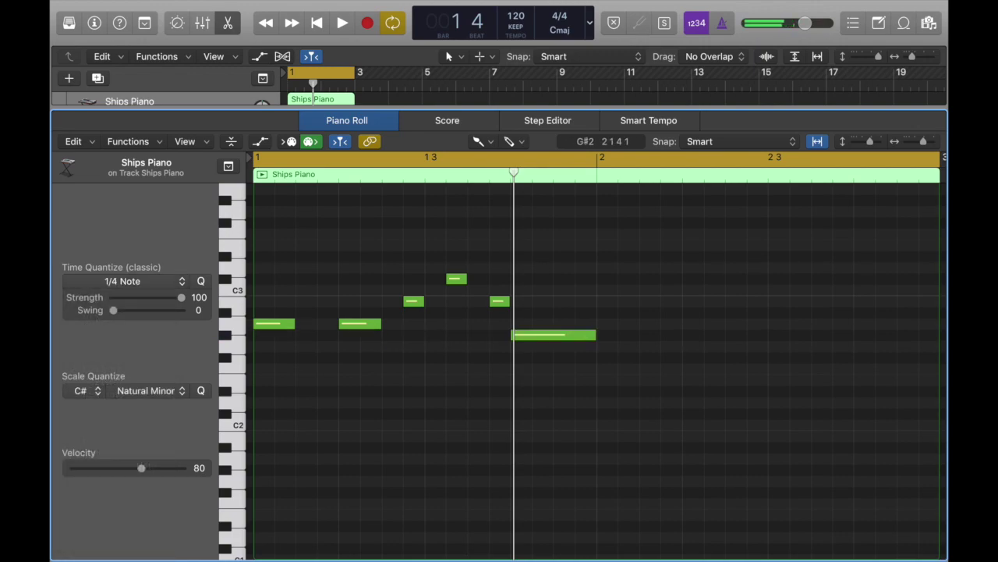
{"action": "left_click", "coordinate": [662, 335]}
{"action": "left_click_drag", "start_coordinate": [661, 334], "coordinate": [661, 357]}
{"action": "key", "text": "alt+Down"}
{"action": "key", "text": "alt+Down"}
{"action": "key", "text": "space"}
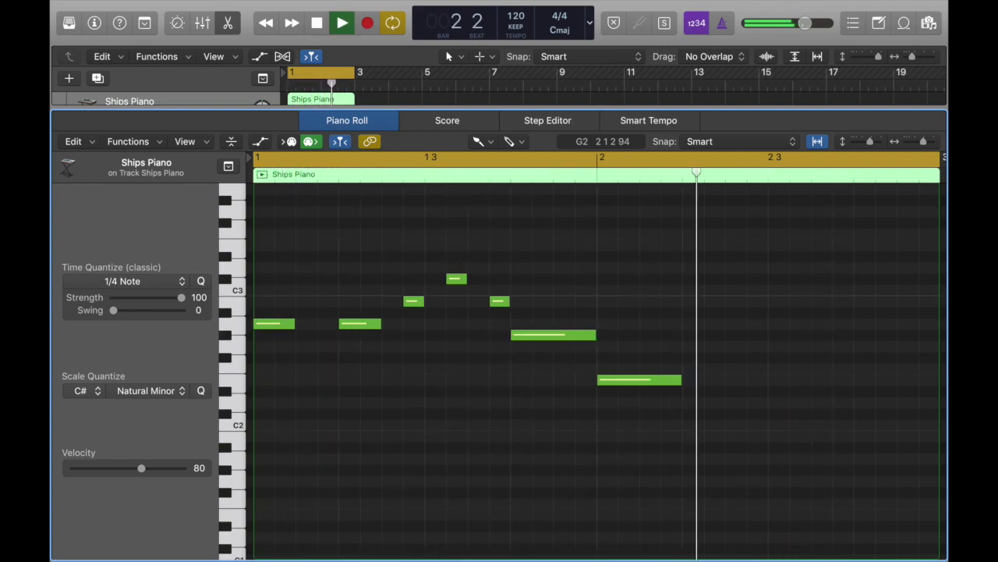
{"action": "key", "text": "space"}
Clear all the brushed notes from the Ships Piano region.
{"action": "left_click_drag", "start_coordinate": [636, 380], "coordinate": [552, 335]}
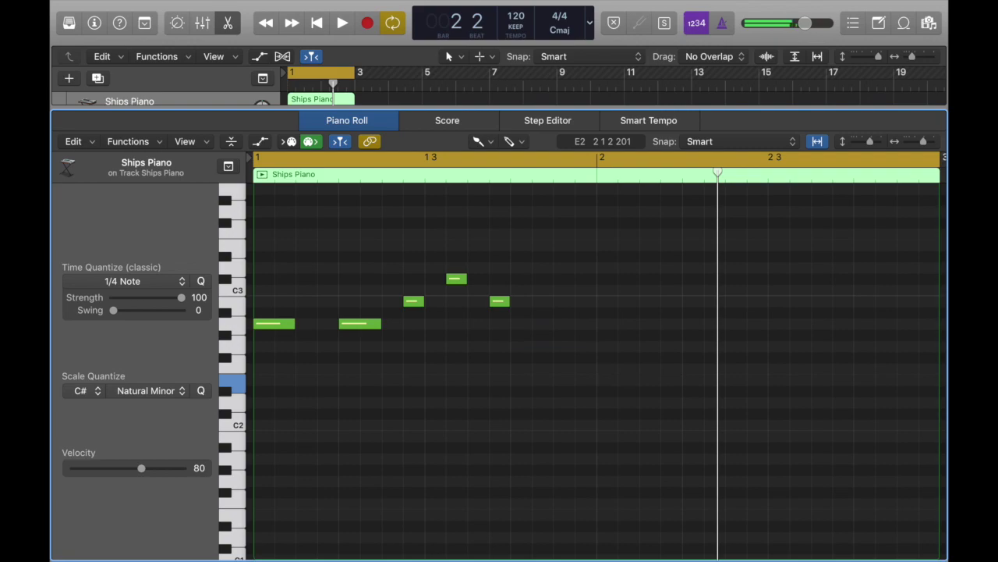
{"action": "key", "text": "super+z"}
{"action": "key", "text": "super+z"}
{"action": "key", "text": "super+z"}
{"action": "key", "text": "super+z"}
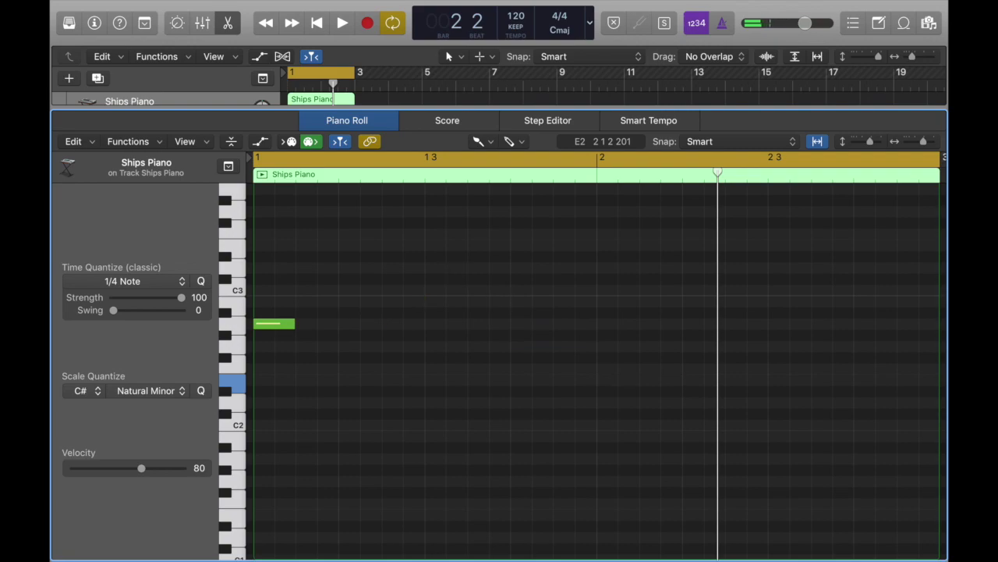
{"action": "key", "text": "super+z"}
Set Time Quantize to 1/8 Note and brush one note on C#2 at the start of bar 1.
{"action": "left_click", "coordinate": [122, 280]}
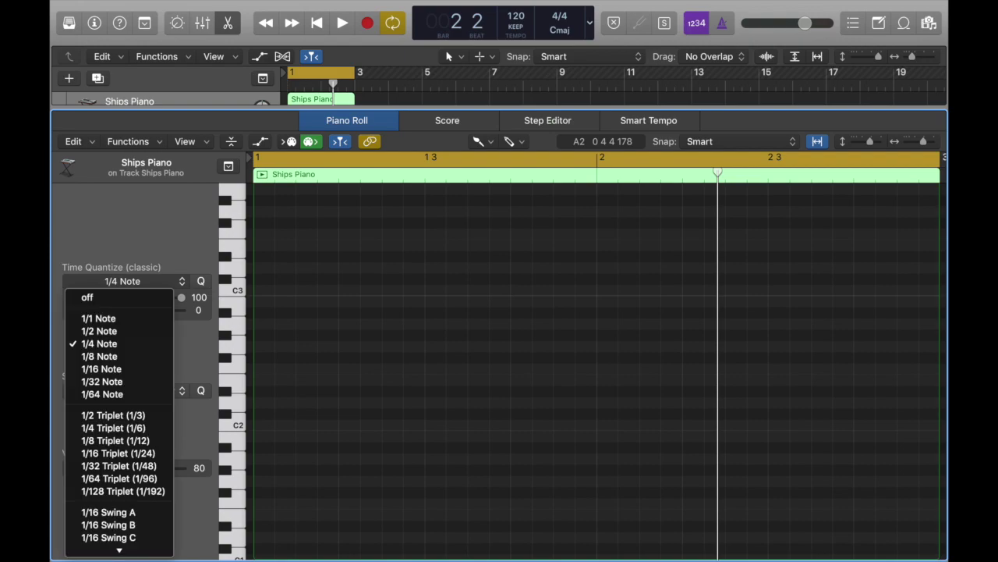
{"action": "left_click", "coordinate": [100, 356]}
{"action": "scroll", "coordinate": [270, 357], "scroll_direction": "left", "scroll_amount": 1}
{"action": "scroll", "coordinate": [596, 357], "scroll_direction": "right", "scroll_amount": 1}
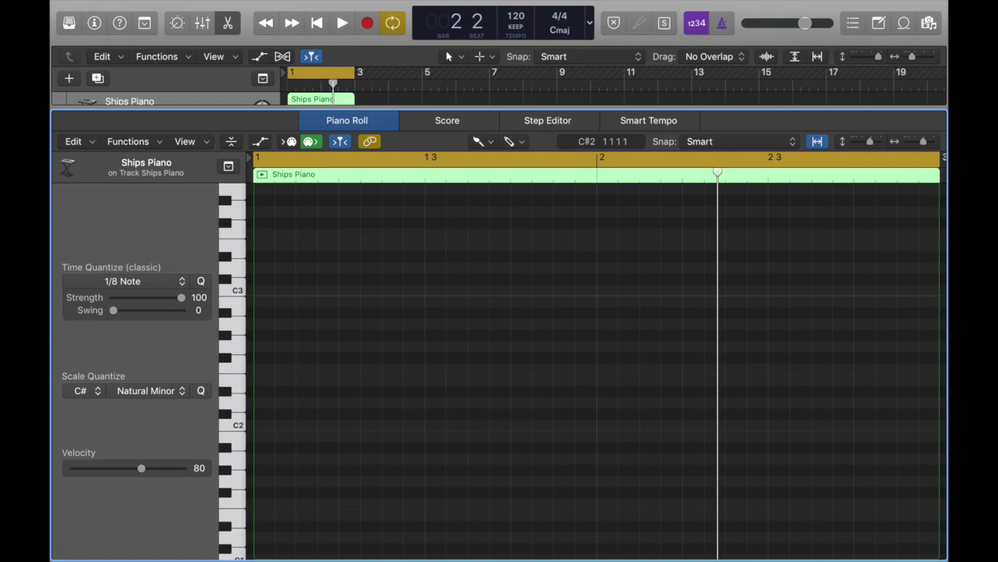
{"action": "left_click", "coordinate": [258, 413]}
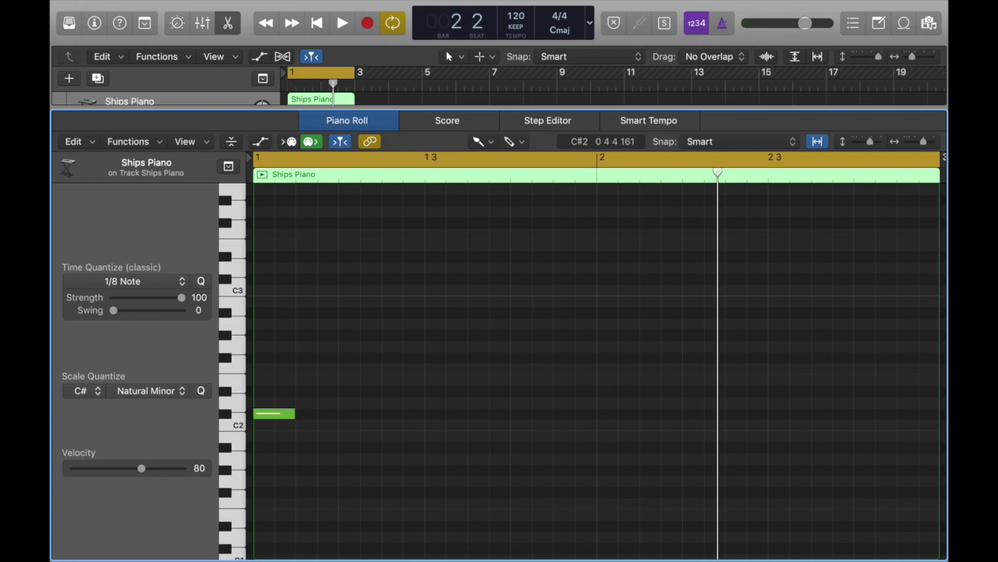
{"action": "left_click", "coordinate": [227, 414]}
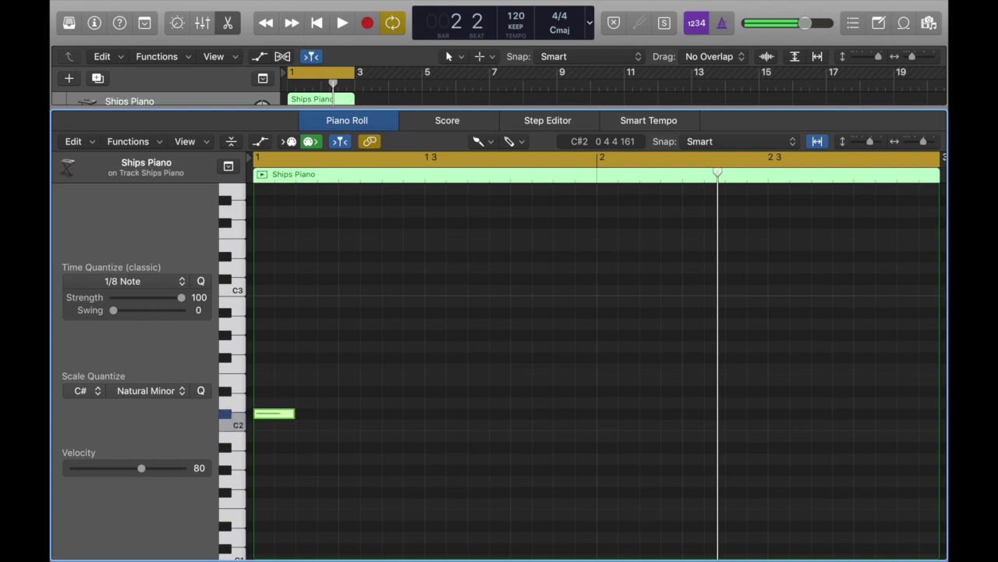
{"action": "left_click", "coordinate": [274, 413]}
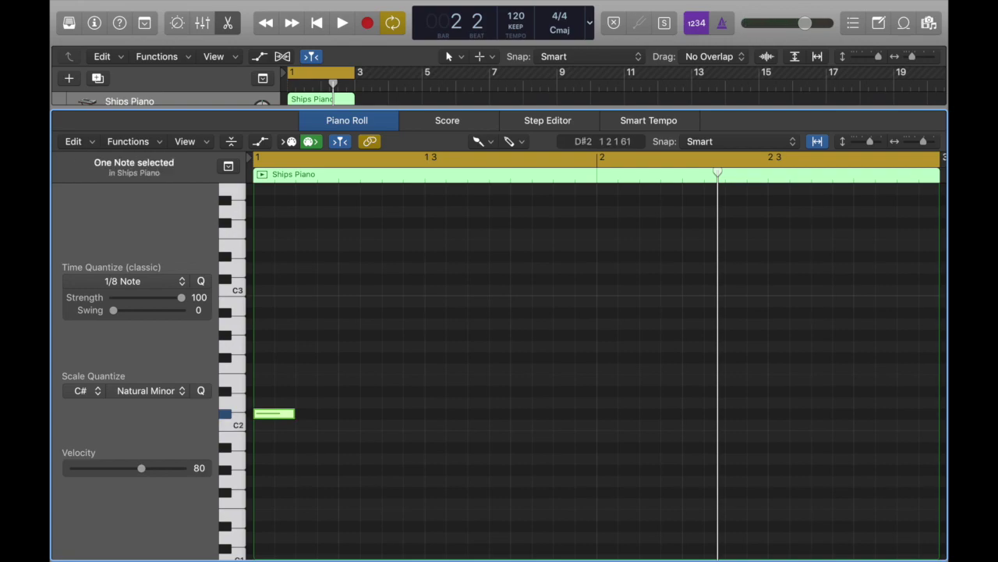
{"action": "left_click", "coordinate": [345, 390]}
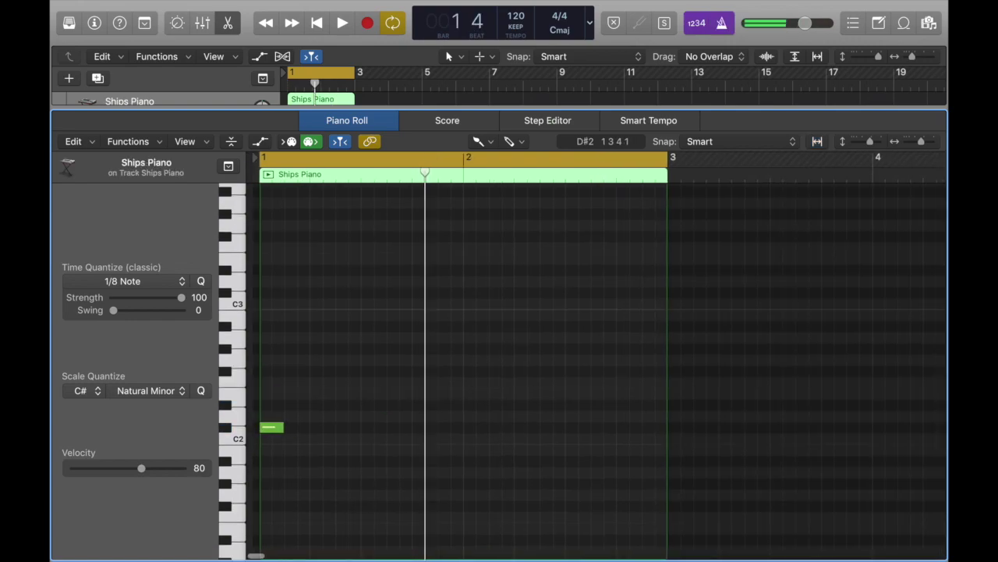
Brush an 1/8 note on D#2 on beat 4 of bar 1 and play back the loop.
{"action": "scroll", "coordinate": [399, 405], "scroll_direction": "up", "scroll_amount": 5}
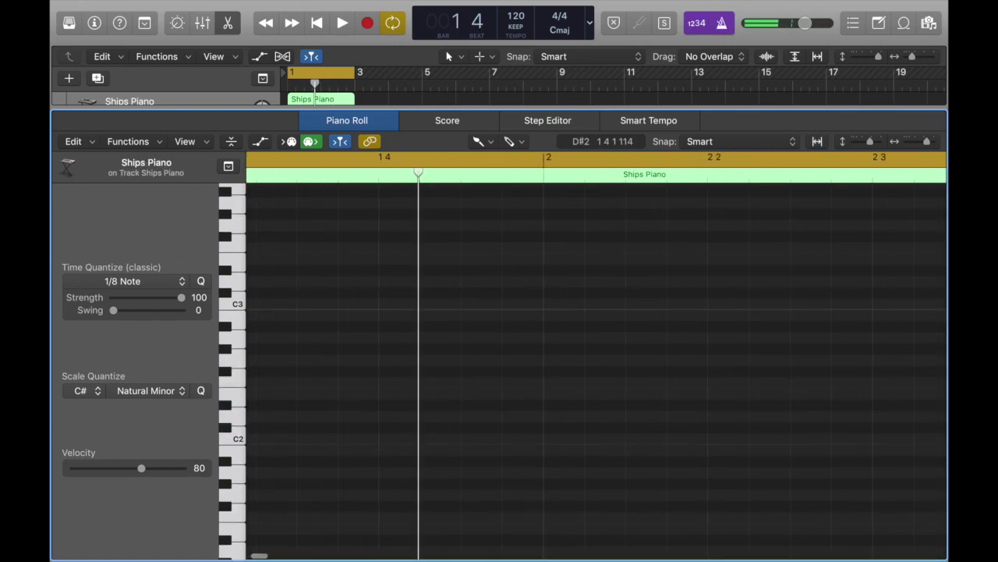
{"action": "key", "text": "space"}
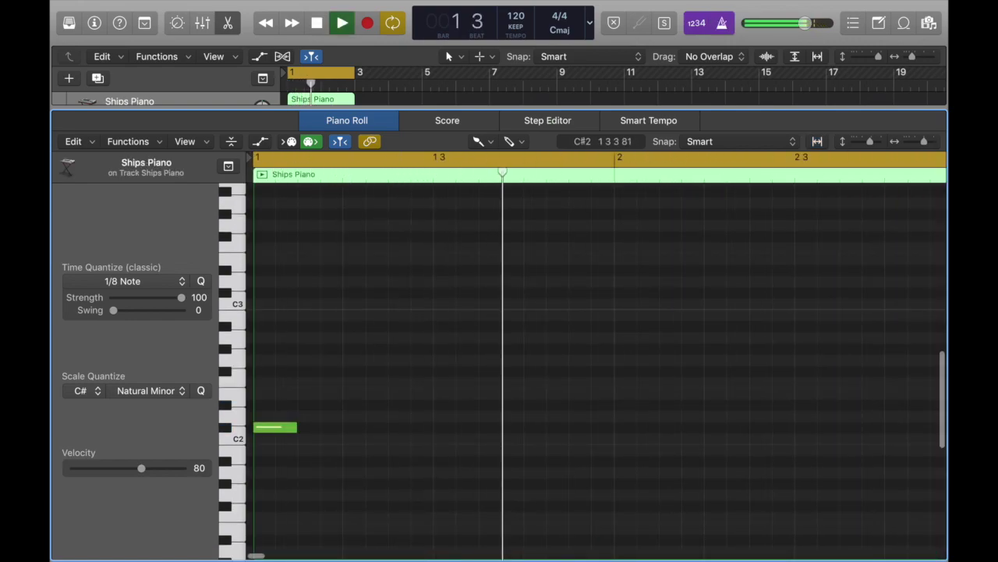
{"action": "key", "text": "space"}
{"action": "left_click", "coordinate": [529, 405]}
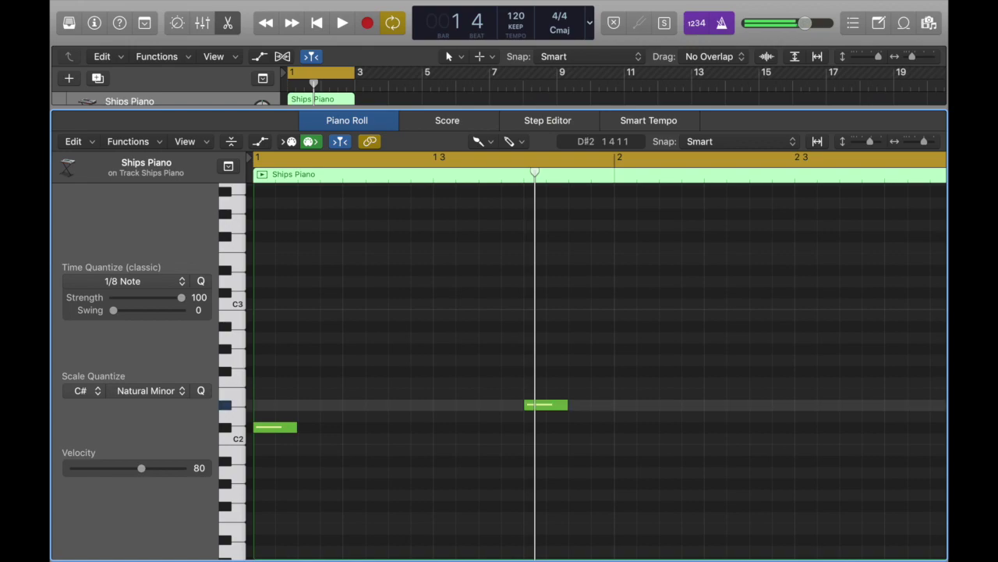
{"action": "key", "text": "space"}
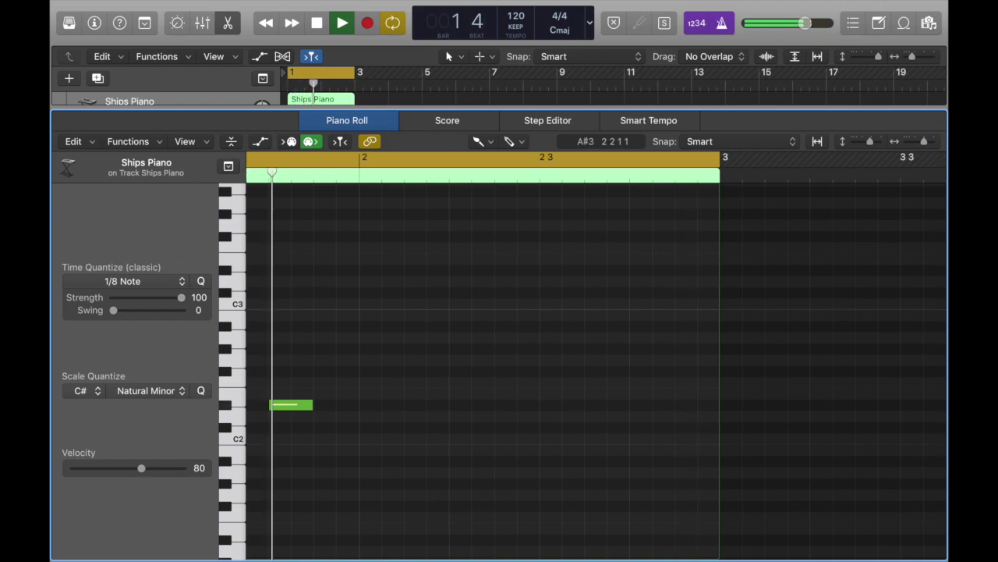
{"action": "key", "text": "space"}
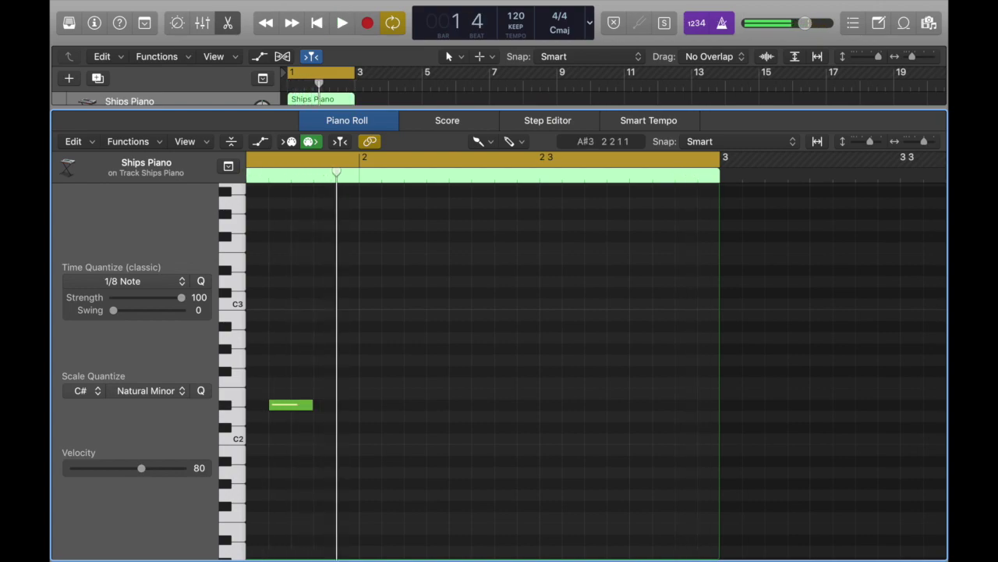
Lengthen the Ships Piano region and the cycle range to four bars, ending at bar 5.
{"action": "left_click_drag", "start_coordinate": [499, 108], "coordinate": [499, 207]}
{"action": "left_click", "coordinate": [334, 113]}
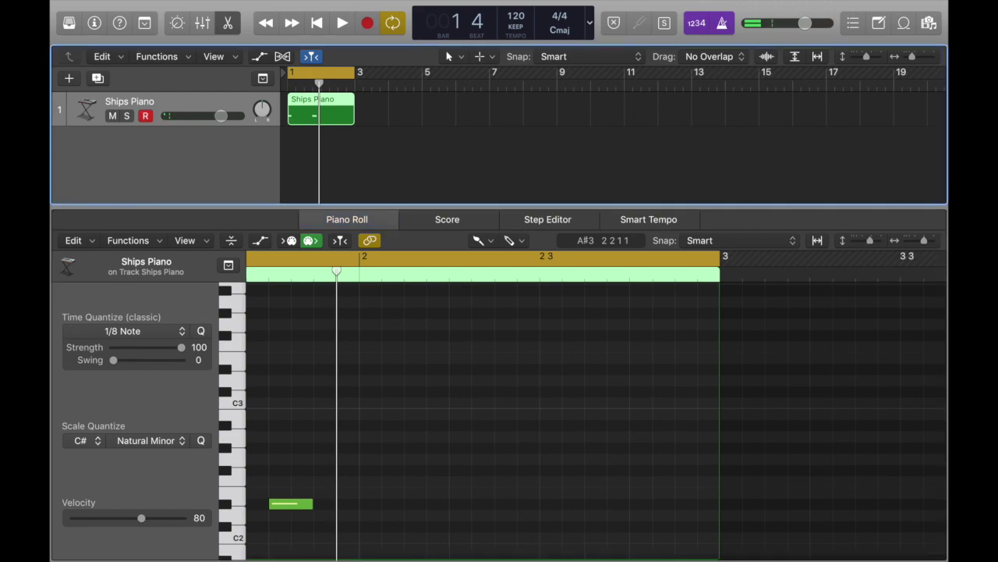
{"action": "left_click_drag", "start_coordinate": [354, 115], "coordinate": [421, 115]}
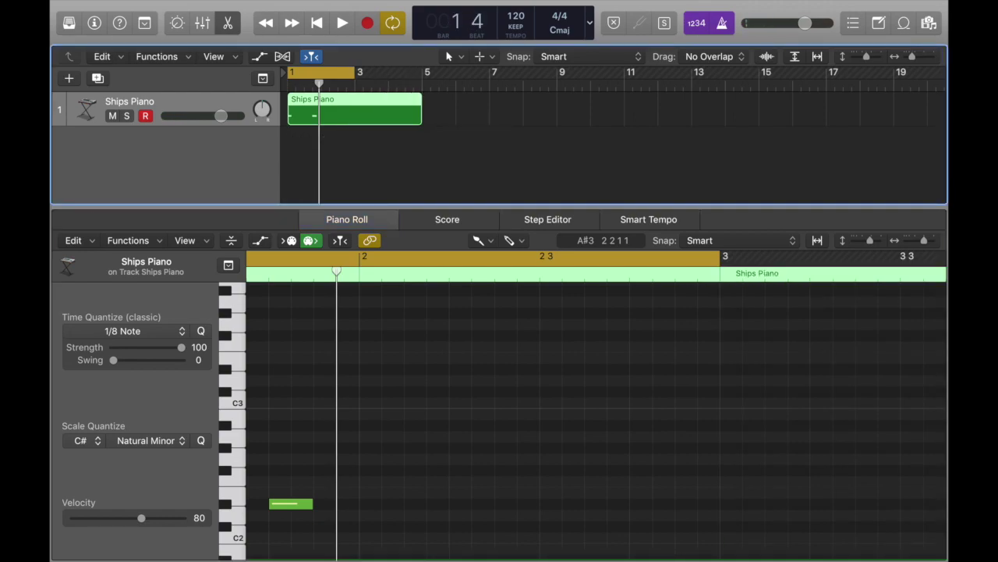
{"action": "left_click_drag", "start_coordinate": [355, 71], "coordinate": [421, 72]}
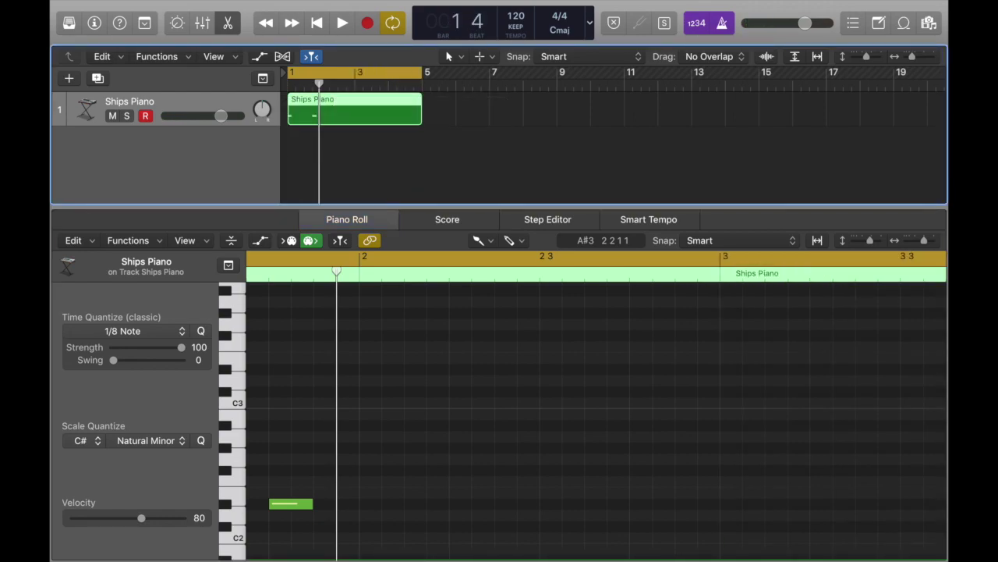
Play back the longer region and brush 1/8 notes on E2 on beats 1 and 2 of bar 3.
{"action": "key", "text": "space"}
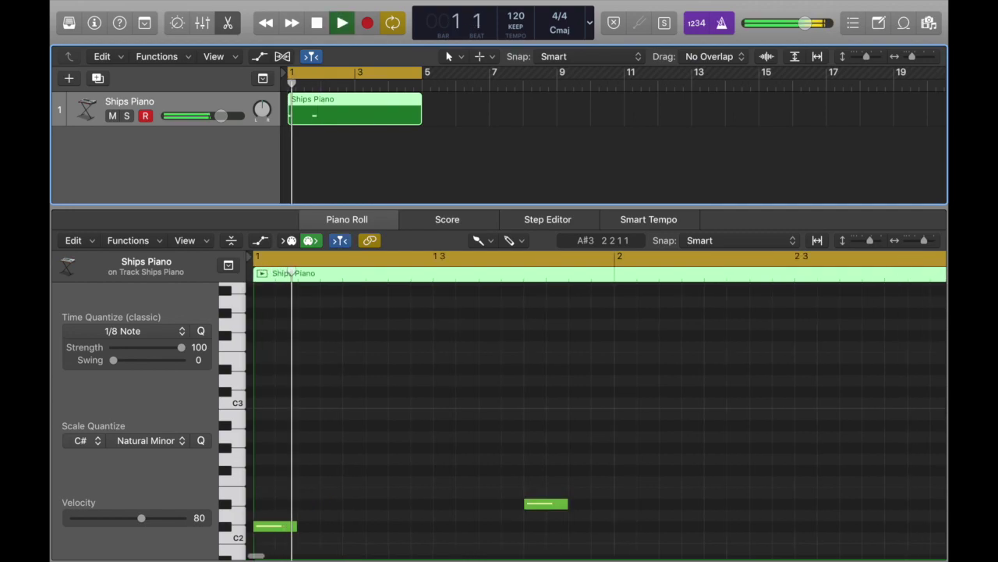
{"action": "scroll", "coordinate": [409, 370], "scroll_direction": "down", "scroll_amount": 3}
{"action": "scroll", "coordinate": [409, 370], "scroll_direction": "down", "scroll_amount": 5}
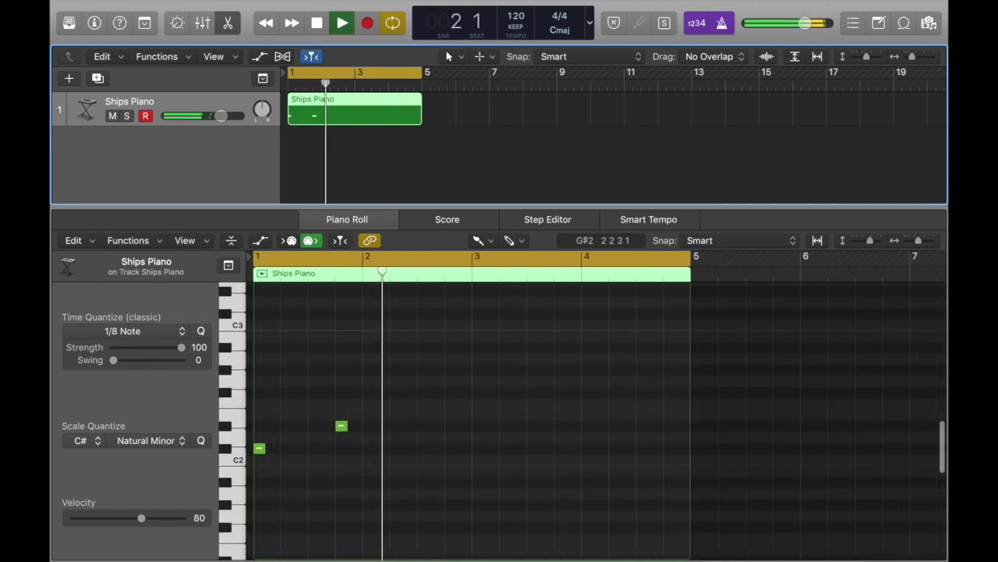
{"action": "key", "text": "z"}
{"action": "key", "text": "space"}
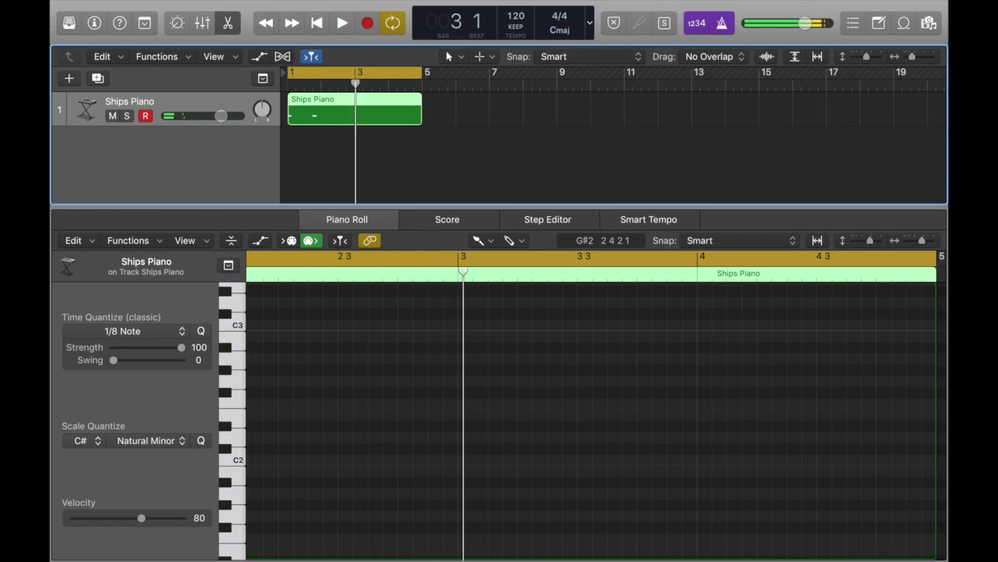
{"action": "left_click", "coordinate": [468, 414]}
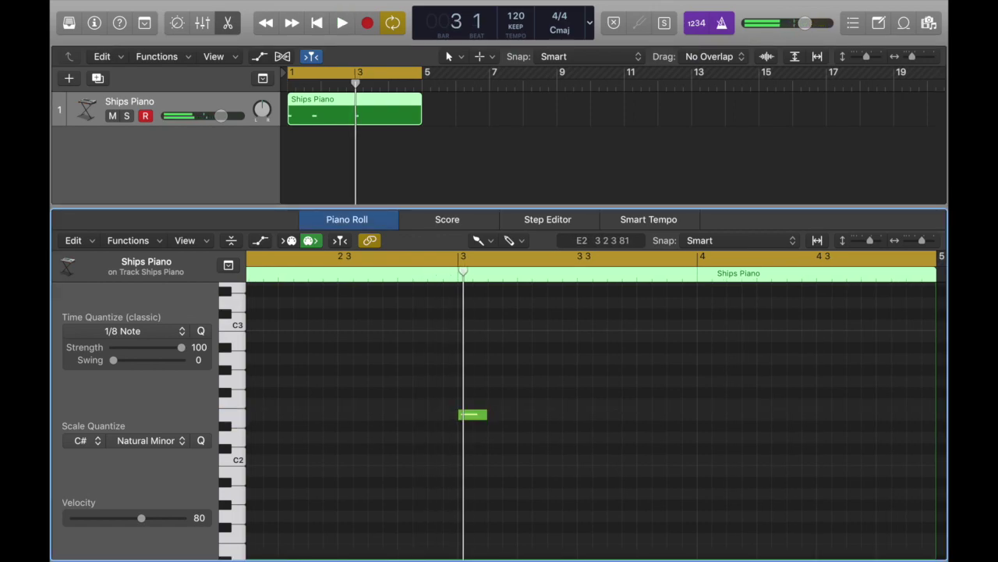
{"action": "key", "text": "d"}
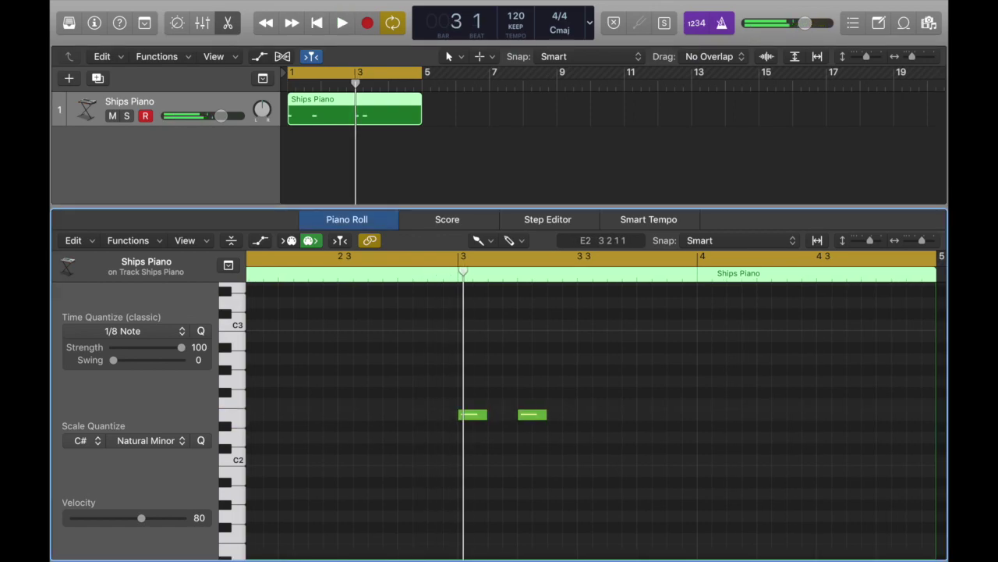
Try several pitches for a third 1/8 note in beat 3 of bar 3 and place it on D#2, halfway through the beat.
{"action": "key", "text": "s"}
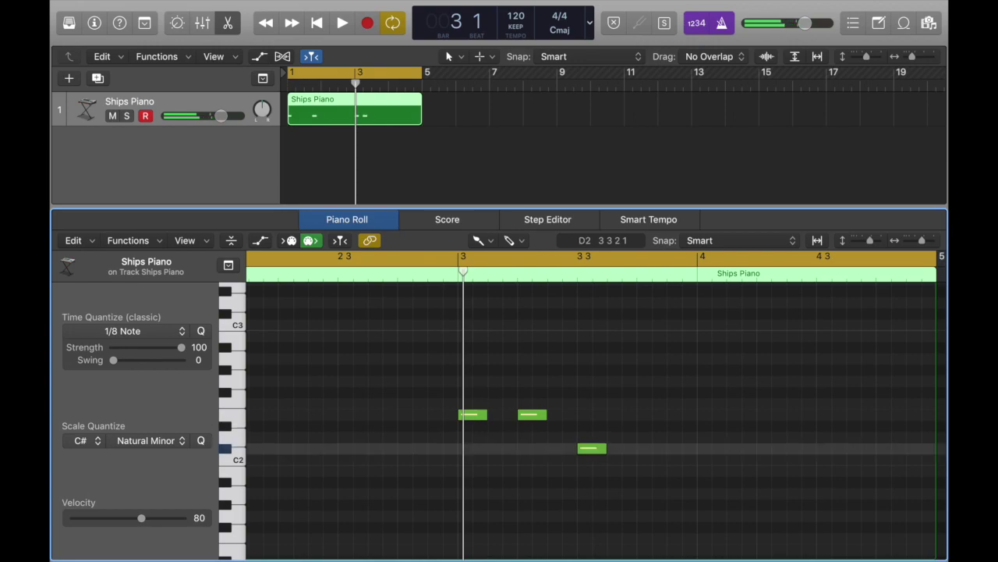
{"action": "left_click_drag", "start_coordinate": [618, 438], "coordinate": [618, 392]}
{"action": "key", "text": "g"}
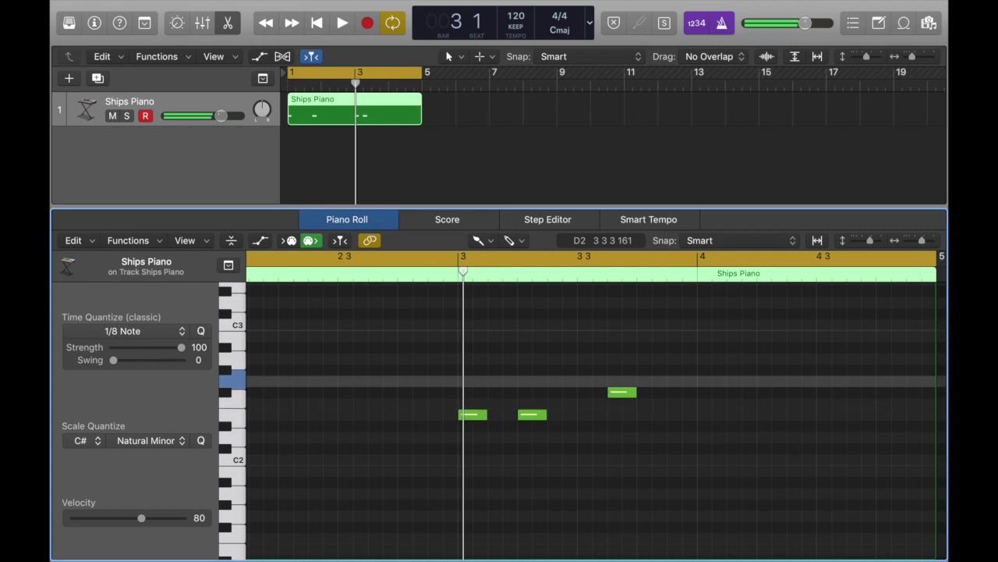
{"action": "key", "text": "t"}
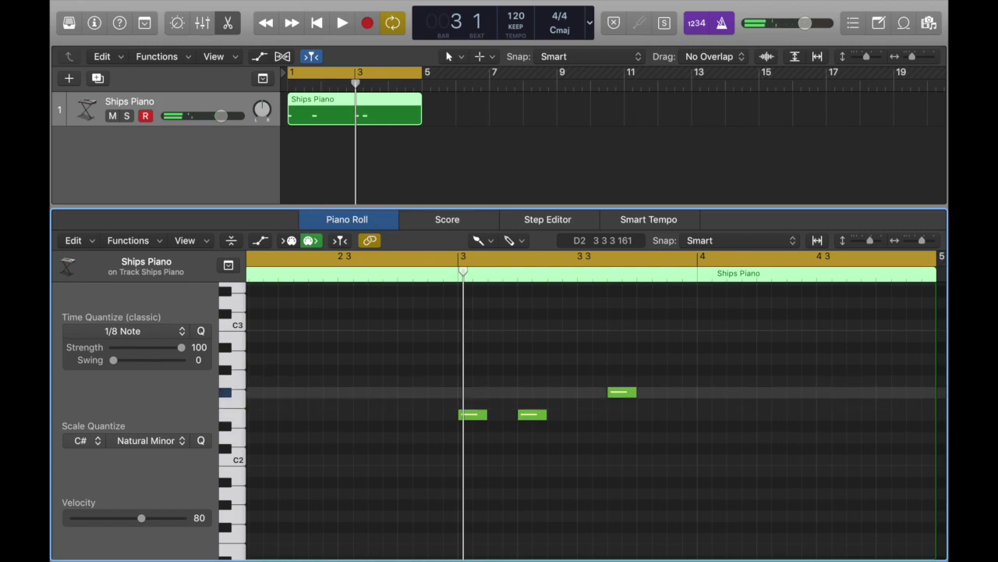
{"action": "left_click_drag", "start_coordinate": [618, 392], "coordinate": [618, 414]}
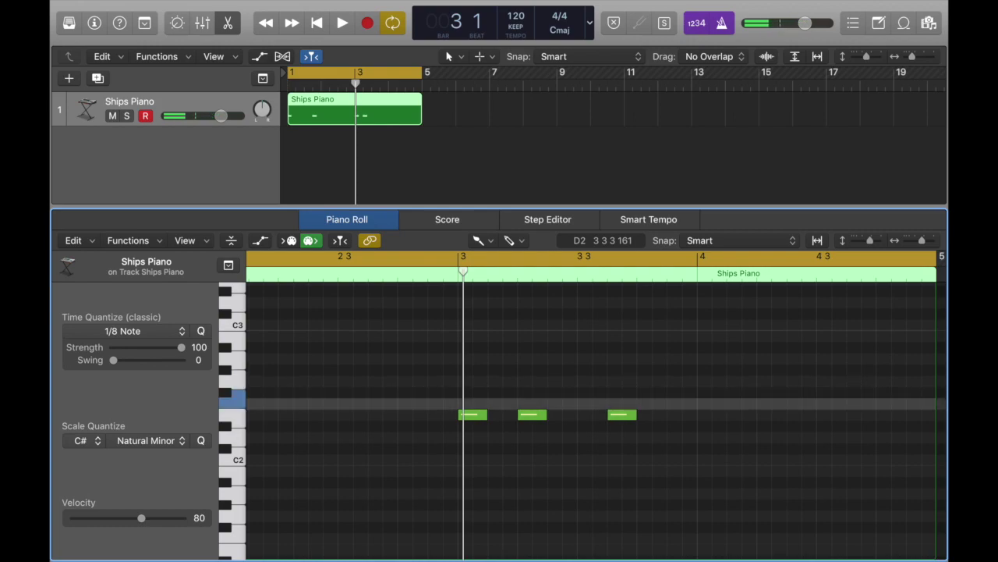
{"action": "left_click_drag", "start_coordinate": [618, 414], "coordinate": [618, 392]}
{"action": "key", "text": "BackSpace"}
{"action": "key", "text": "d"}
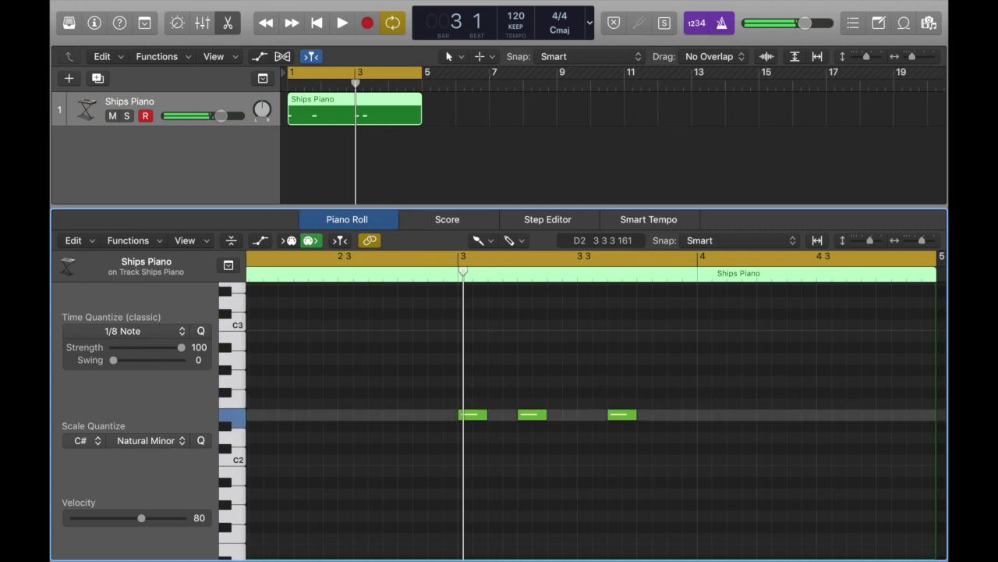
{"action": "key", "text": "alt+Down"}
Play back bar 3 and delete the E2 note on beat 2.
{"action": "key", "text": "space"}
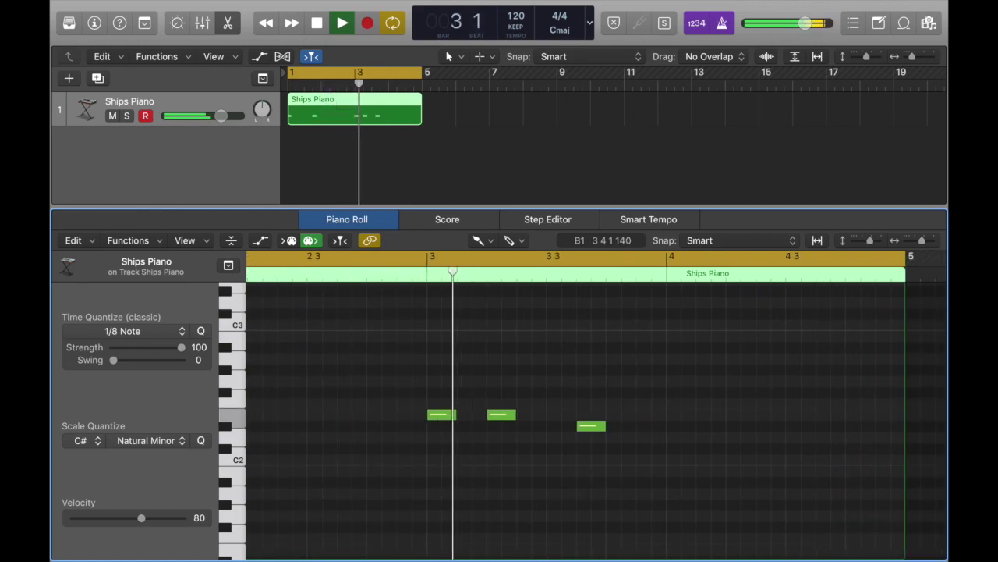
{"action": "key", "text": "space"}
{"action": "left_click", "coordinate": [501, 414]}
{"action": "key", "text": "Delete"}
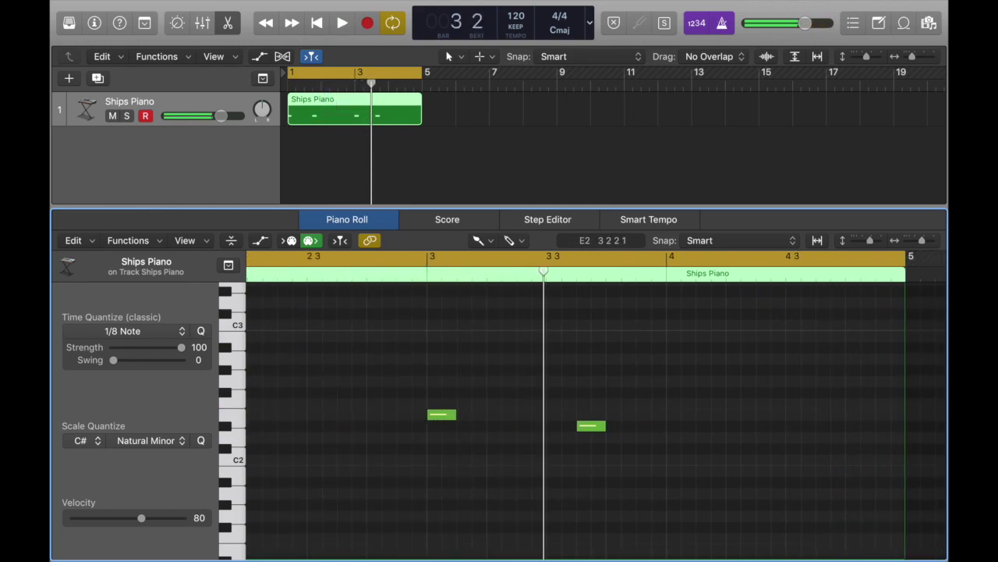
Undo the last E2 note deletion in bar 3, play back, and move the D#2 note to beat 4 of bar 3.
{"action": "key", "text": "super+z"}
{"action": "key", "text": "space"}
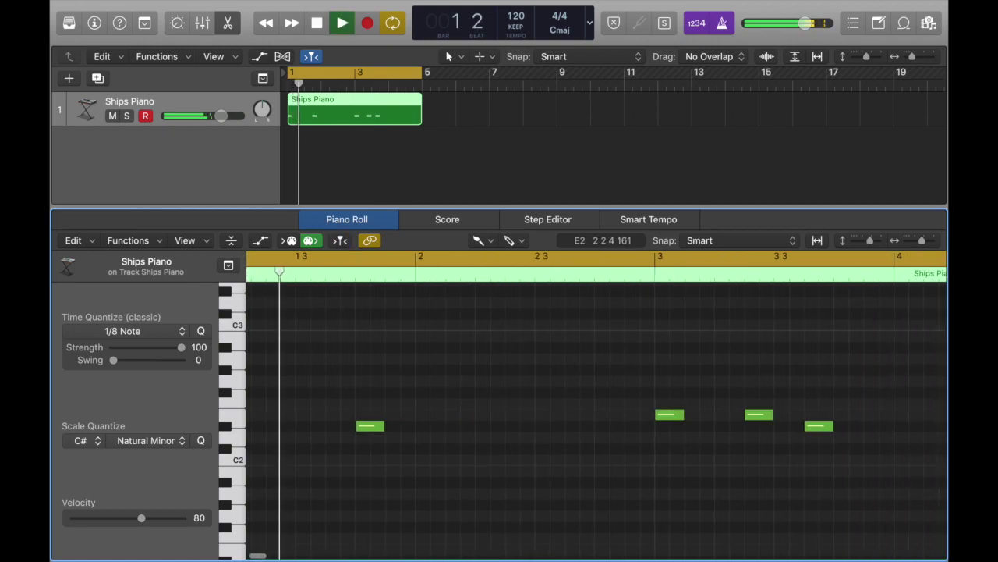
{"action": "mouse_move", "coordinate": [781, 426]}
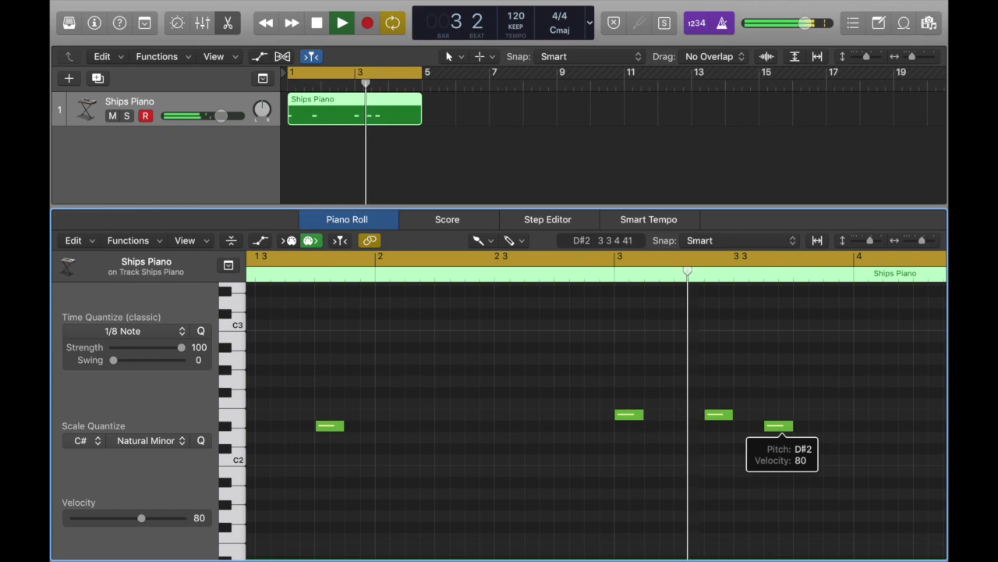
{"action": "key", "text": "space"}
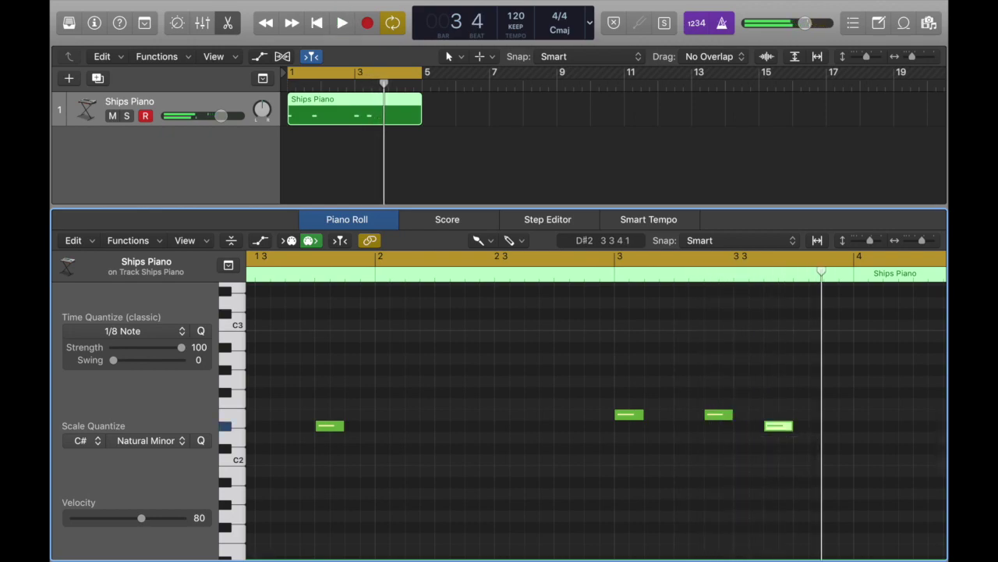
Play back the loop from the start through the end of bar 4 to judge the rhythm of bar 3.
{"action": "key", "text": "space"}
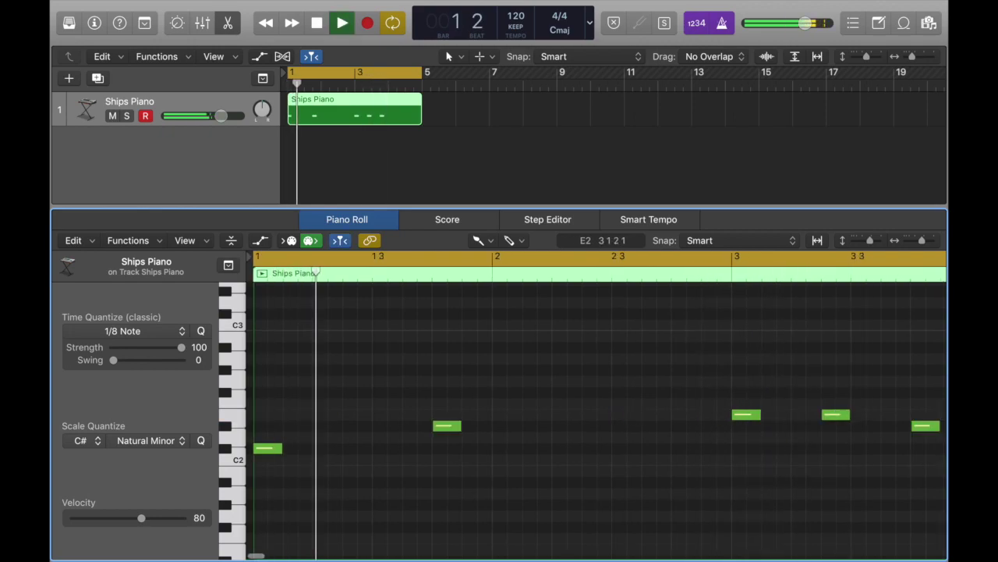
{"action": "key", "text": "super+Left"}
{"action": "key", "text": "super+Left"}
{"action": "key", "text": "super+Left"}
{"action": "key", "text": "super+Left"}
{"action": "key", "text": "super+Right"}
{"action": "key", "text": "super+Right"}
{"action": "key", "text": "super+Right"}
{"action": "key", "text": "super+Right"}
{"action": "key", "text": "super+Right"}
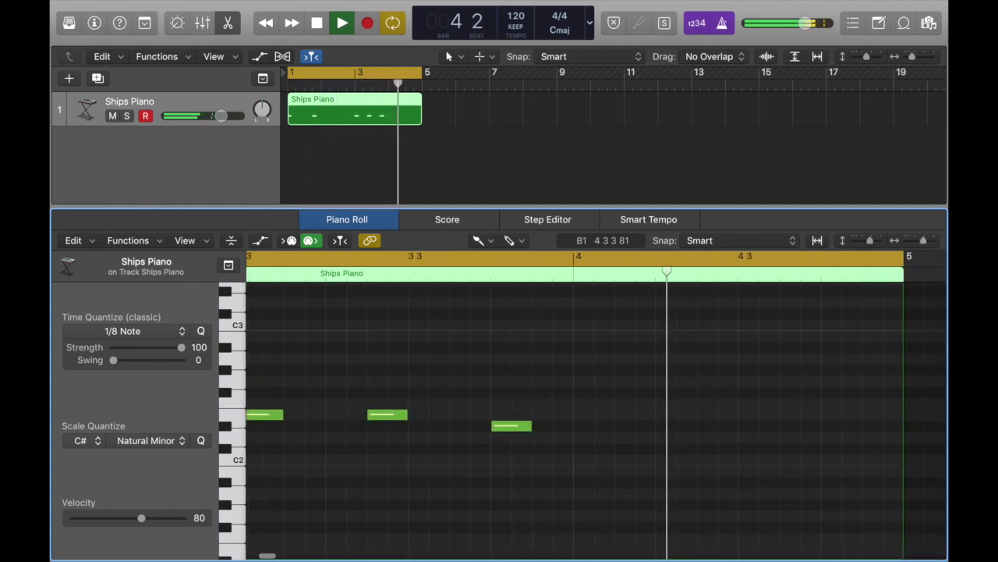
{"action": "key", "text": "space"}
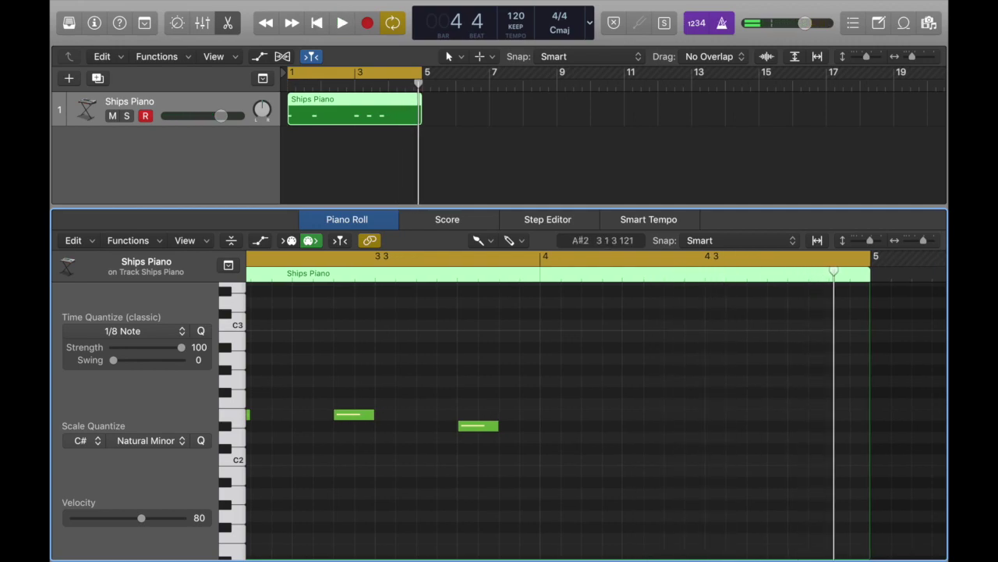
Set Time Quantize to 1/16 Note and play back the loop into bar 4.
{"action": "left_click", "coordinate": [123, 332]}
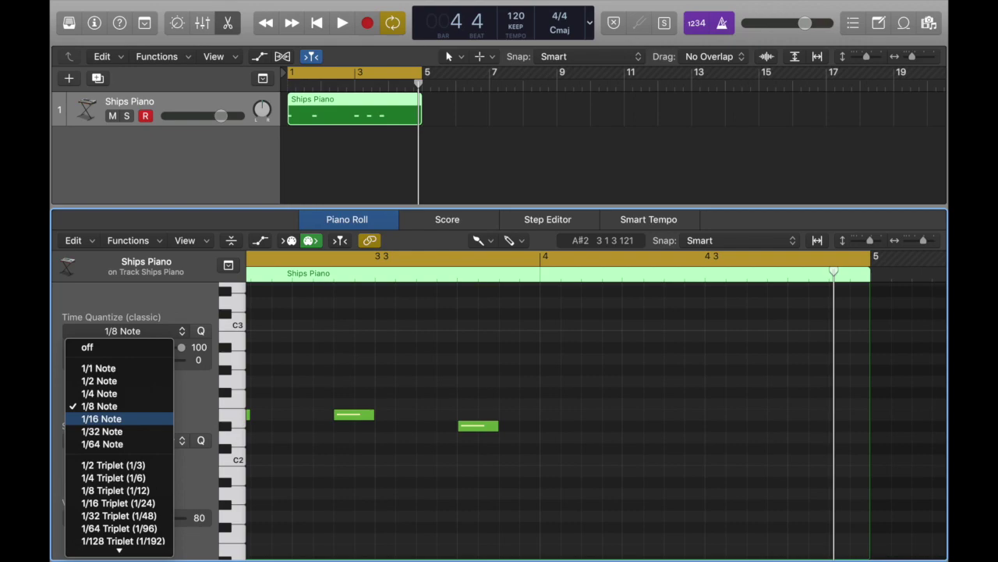
{"action": "key", "text": "Return"}
{"action": "key", "text": "space"}
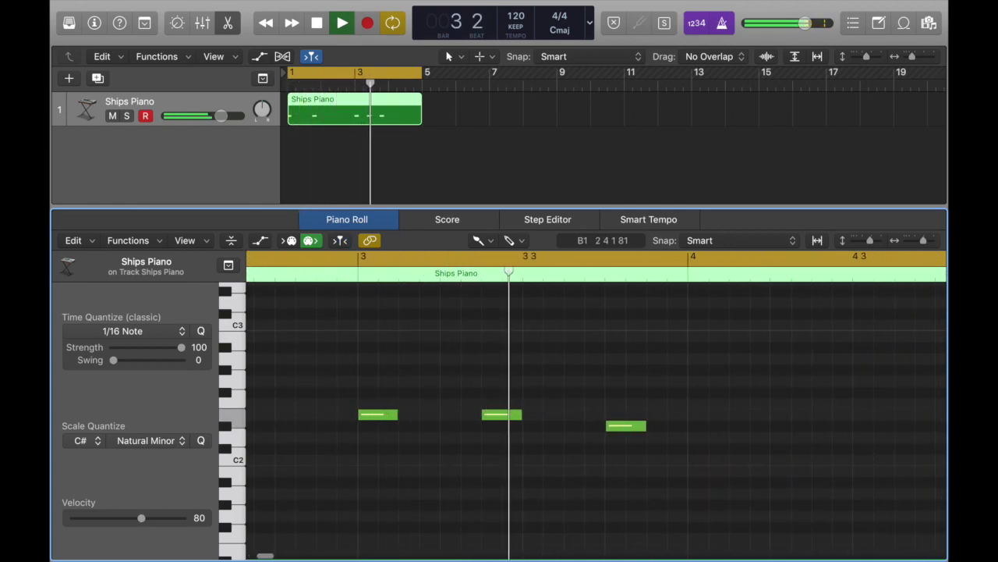
{"action": "key", "text": "space"}
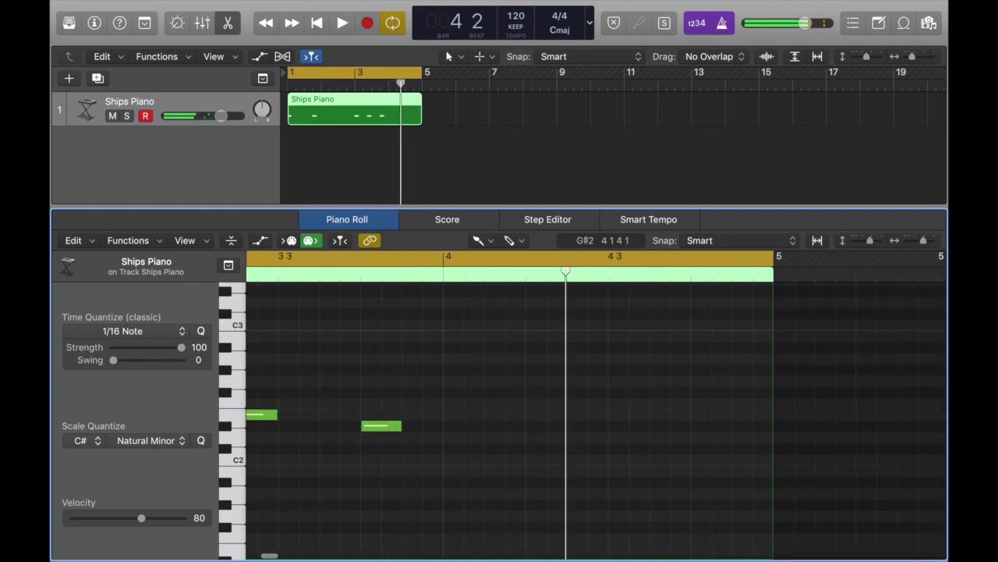
Try brushing three consecutive 1/16 notes on B2, C#3 and A2, starting on beat 2 of bar 4.
{"action": "left_click", "coordinate": [539, 381]}
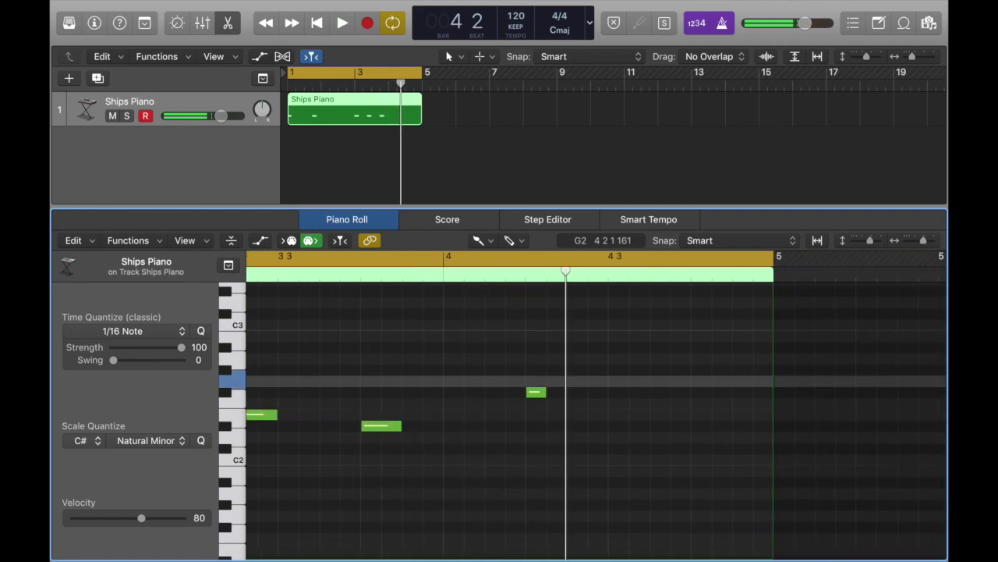
{"action": "key", "text": "alt+Up"}
{"action": "key", "text": "alt+Up"}
{"action": "key", "text": "alt+Up"}
{"action": "key", "text": "alt+Up"}
{"action": "key", "text": "alt+Up"}
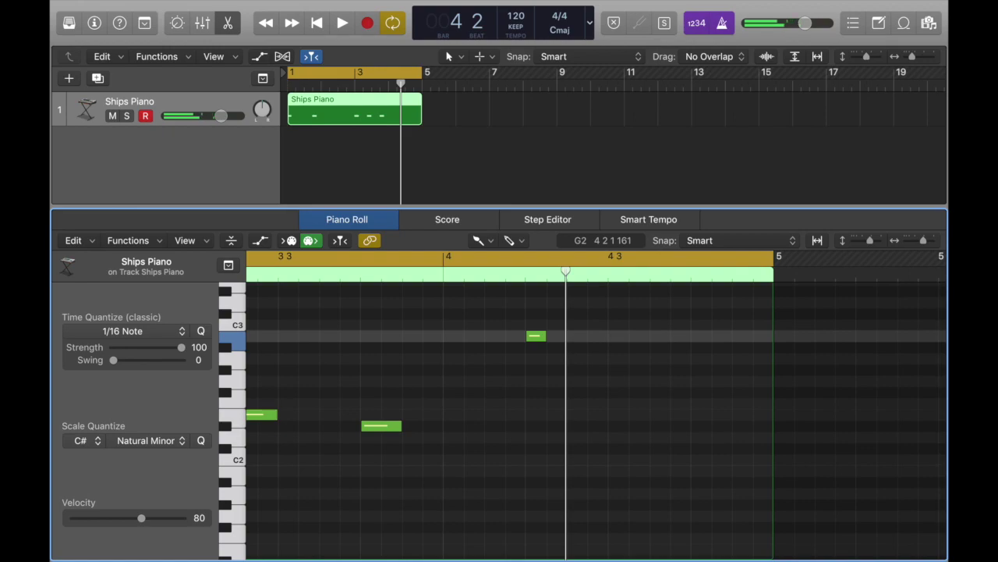
{"action": "left_click", "coordinate": [570, 347]}
{"action": "left_click", "coordinate": [550, 313]}
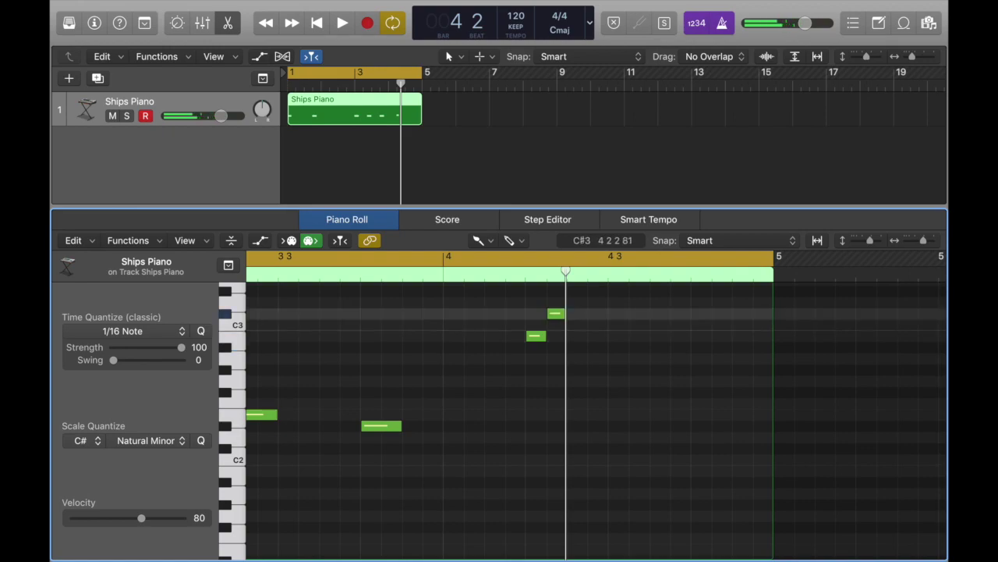
{"action": "left_click_drag", "start_coordinate": [578, 335], "coordinate": [578, 358]}
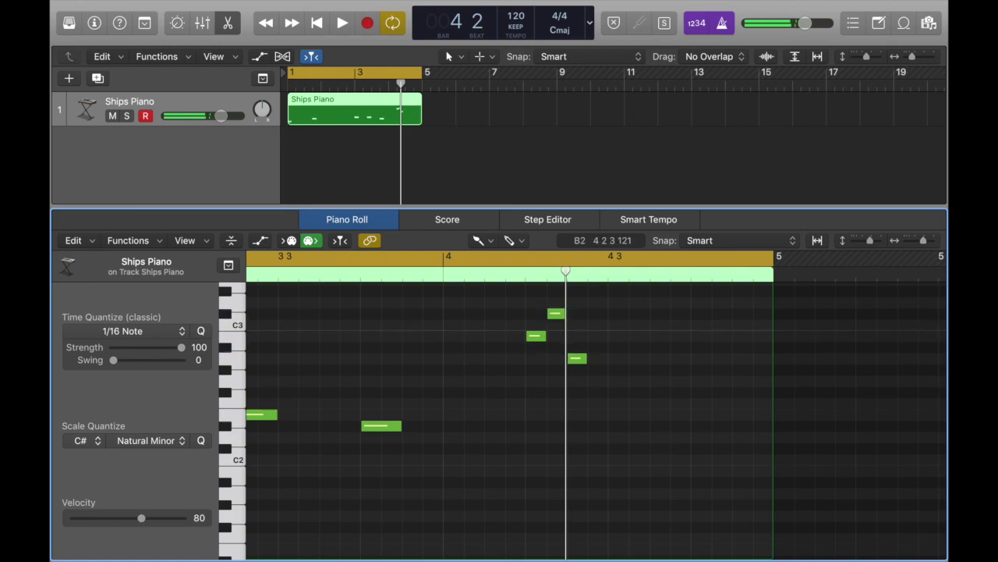
Play back the run and rebrush beat 2 of bar 4 as descending 1/16 notes on C#3, B2 and A2.
{"action": "key", "text": "space"}
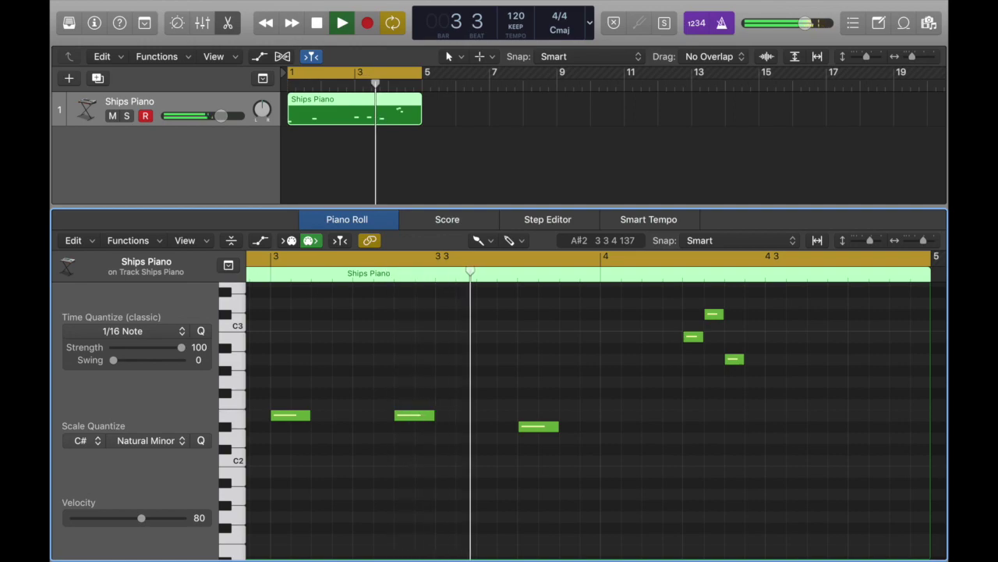
{"action": "scroll", "coordinate": [510, 348], "scroll_direction": "right", "scroll_amount": 2}
{"action": "scroll", "coordinate": [509, 348], "scroll_direction": "up", "scroll_amount": 4}
{"action": "key", "text": "space"}
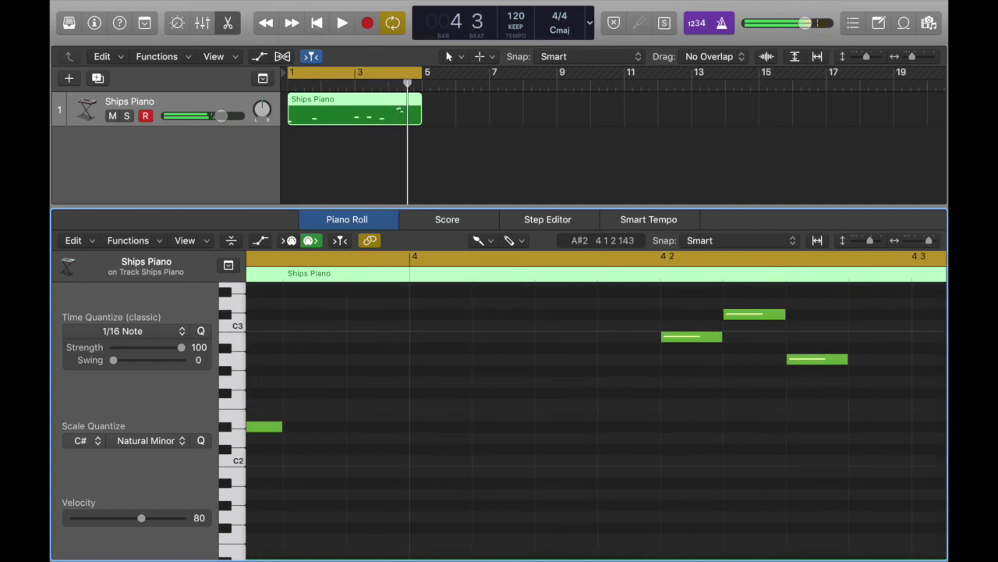
{"action": "left_click", "coordinate": [746, 314]}
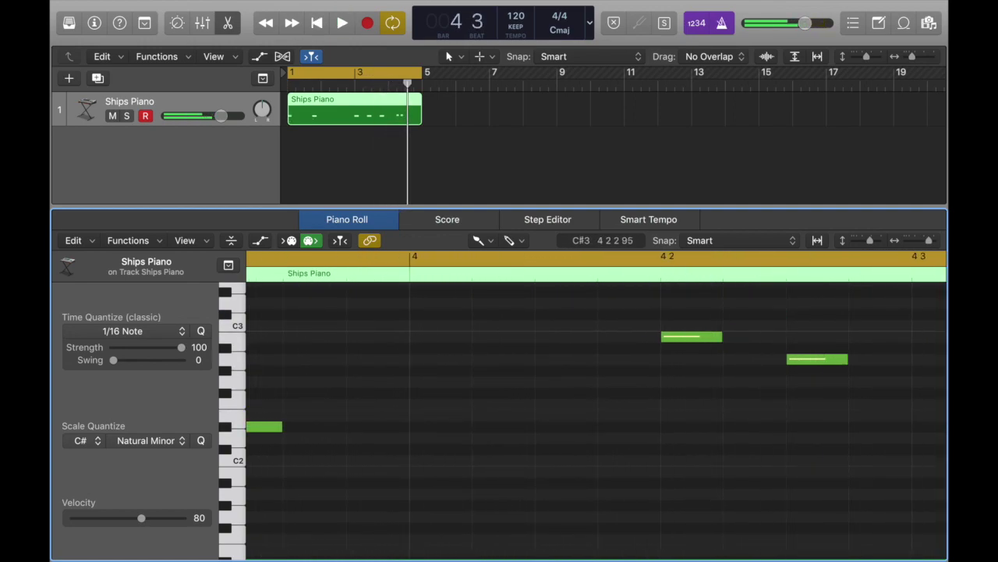
{"action": "left_click", "coordinate": [728, 304]}
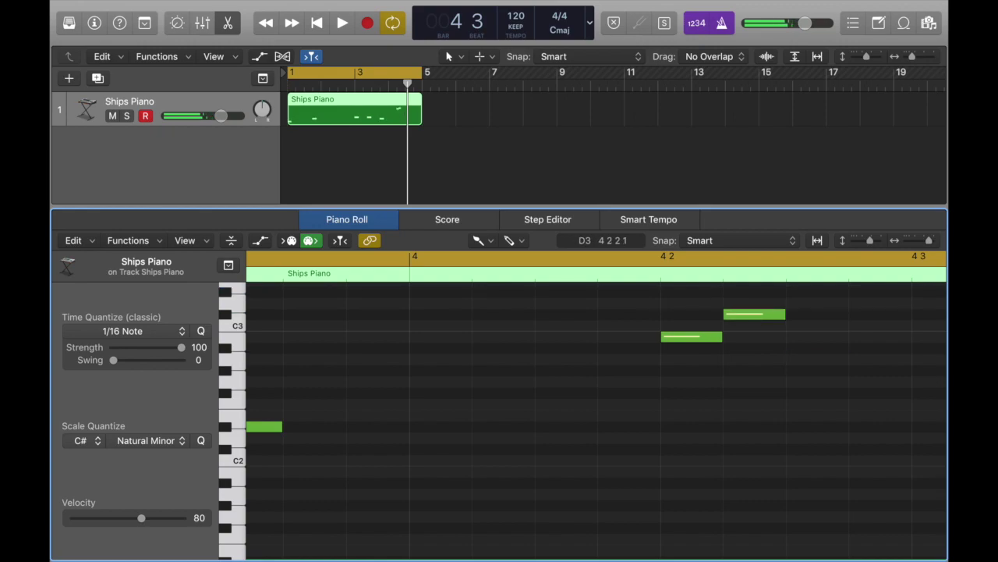
{"action": "left_click", "coordinate": [700, 336]}
{"action": "left_click", "coordinate": [747, 314]}
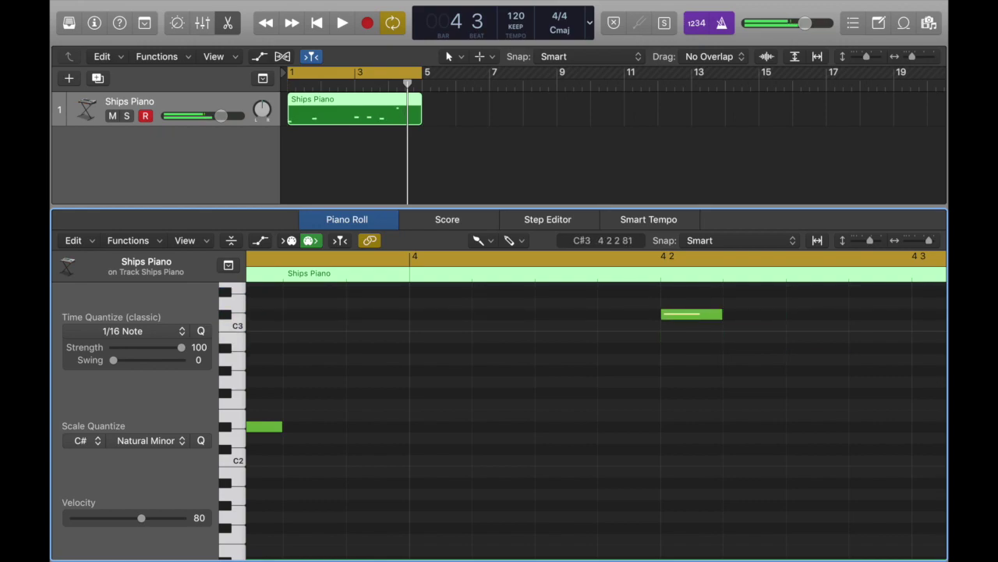
{"action": "left_click", "coordinate": [727, 336]}
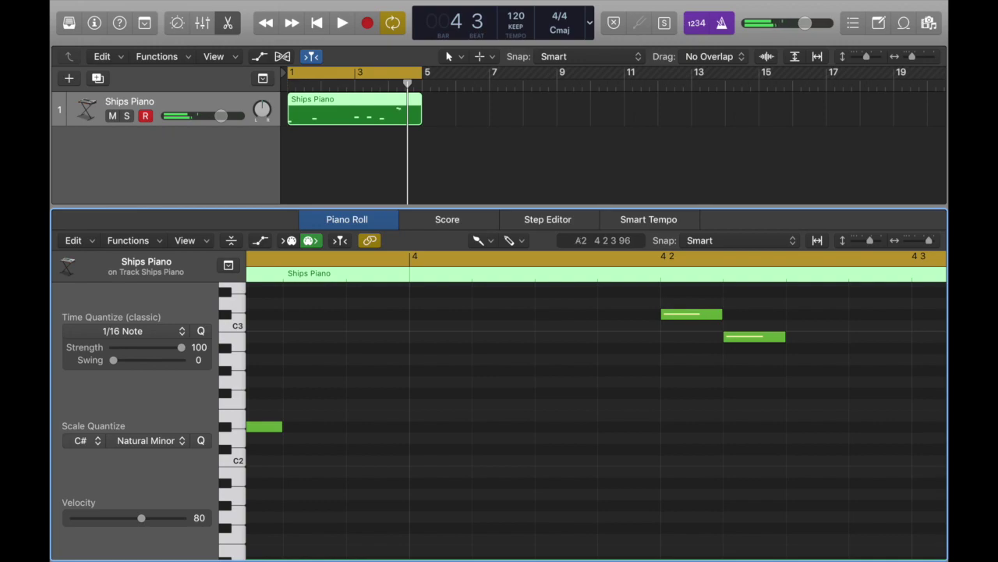
{"action": "left_click", "coordinate": [811, 359]}
Play back the loop to hear the descending 1/16-note run in bar 4.
{"action": "key", "text": "space"}
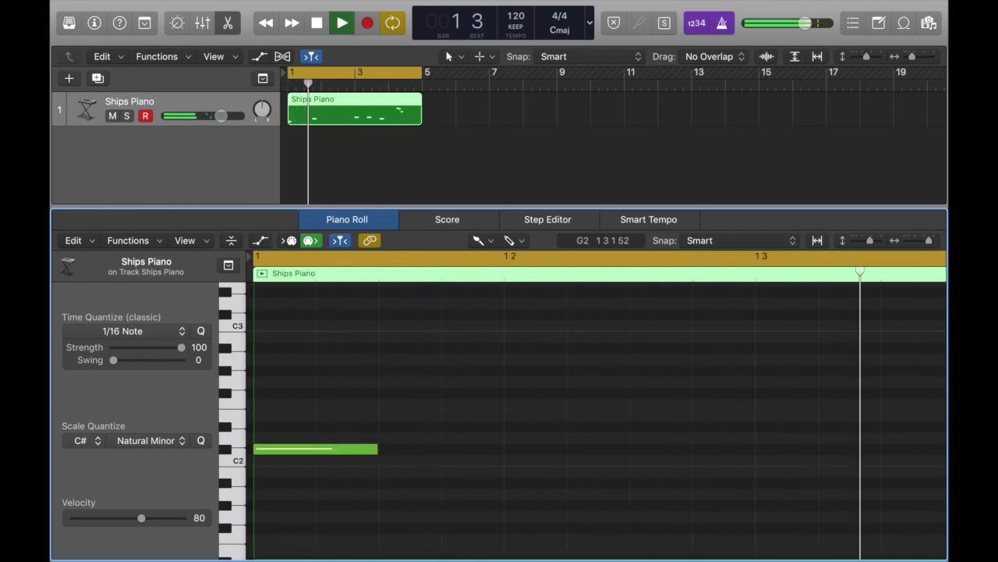
{"action": "scroll", "coordinate": [769, 381], "scroll_direction": "down", "scroll_amount": 5}
{"action": "scroll", "coordinate": [768, 381], "scroll_direction": "right", "scroll_amount": 5}
{"action": "scroll", "coordinate": [769, 381], "scroll_direction": "up", "scroll_amount": 3}
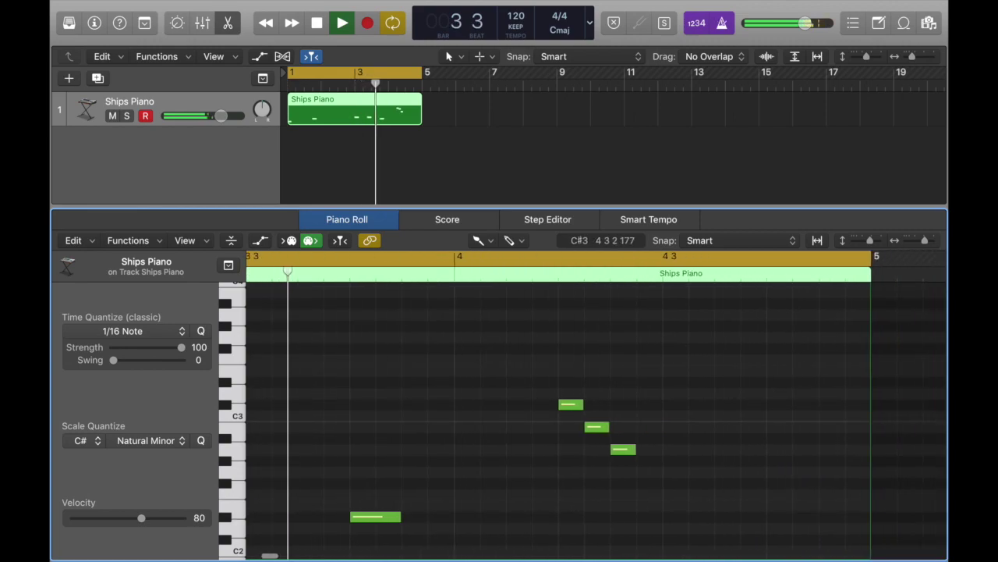
{"action": "key", "text": "super+Right"}
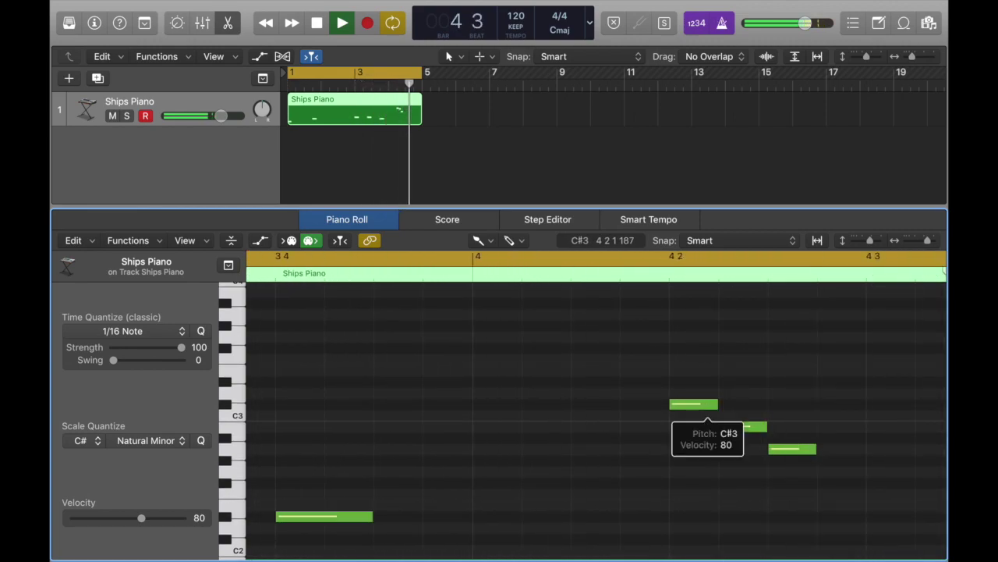
{"action": "key", "text": "space"}
{"action": "mouse_move", "coordinate": [707, 415]}
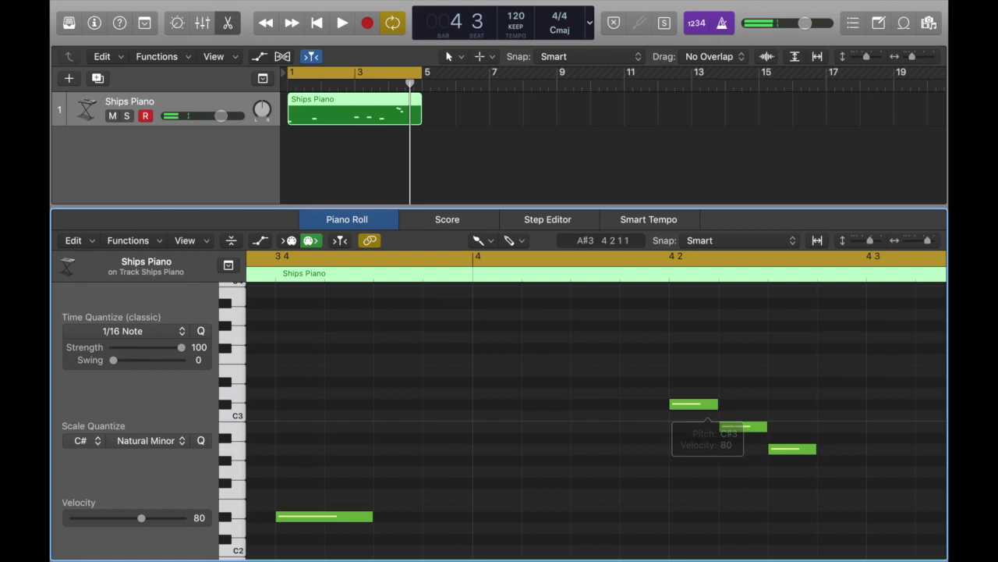
Try a fourth 1/16 note on F2 at the end of beat 2 in bar 4 with the Pencil Tool, and delete it.
{"action": "left_click", "coordinate": [478, 240]}
{"action": "left_click", "coordinate": [524, 276]}
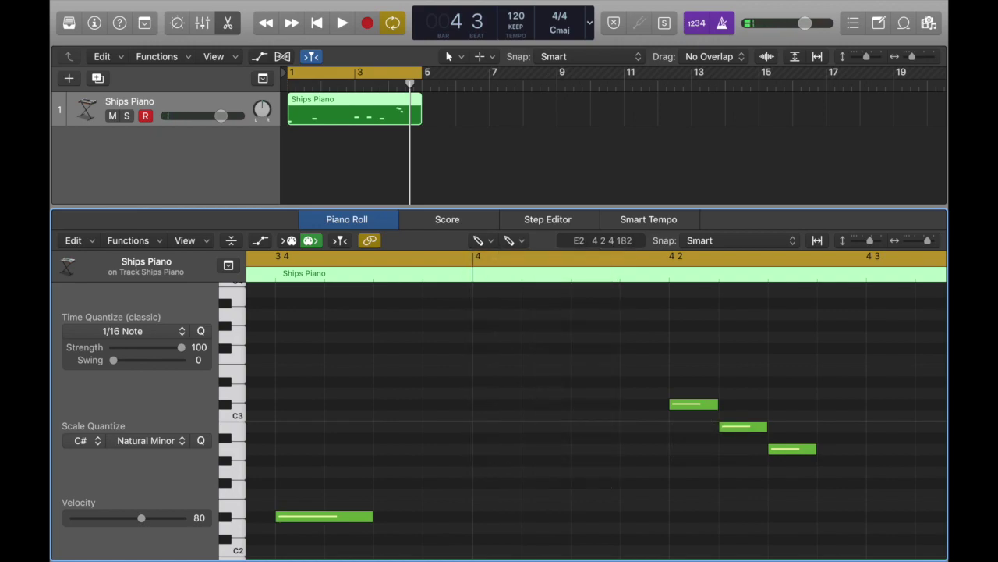
{"action": "left_click", "coordinate": [820, 493]}
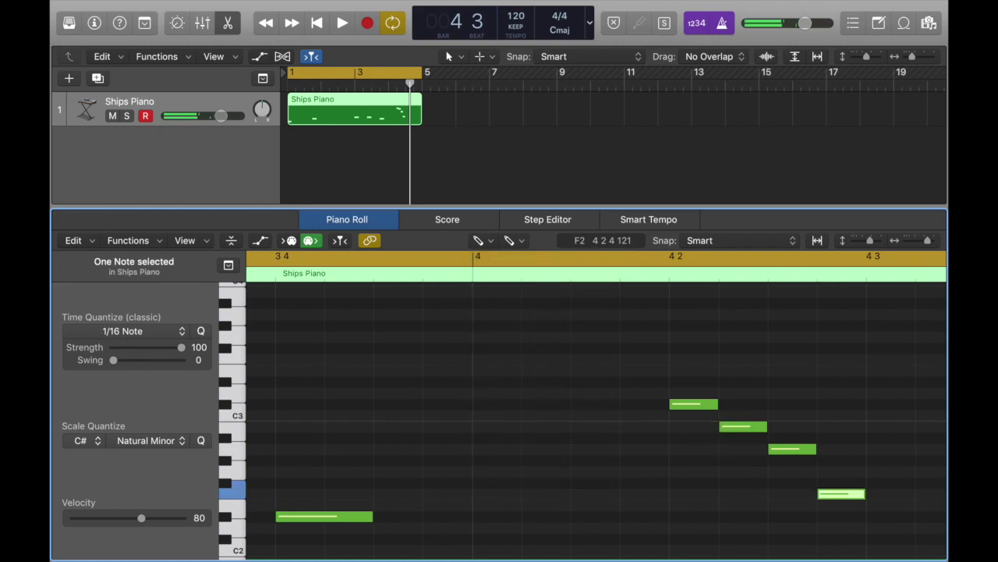
{"action": "left_click", "coordinate": [840, 482]}
{"action": "left_click", "coordinate": [841, 493]}
{"action": "key", "text": "Delete"}
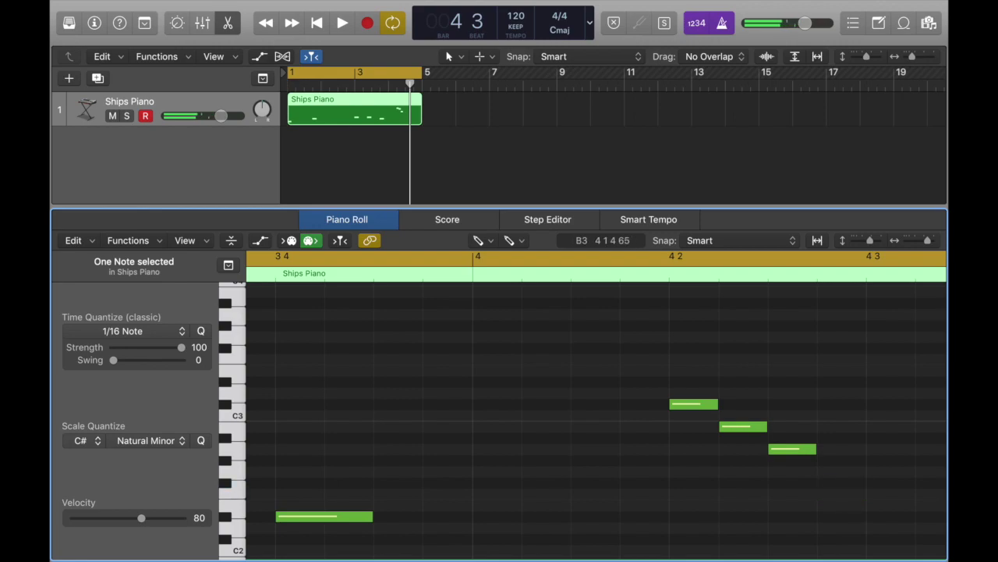
Select the three descending notes in bar 4 with the Pointer Tool and move them one 1/16 later.
{"action": "left_click", "coordinate": [478, 241]}
{"action": "left_click", "coordinate": [517, 258]}
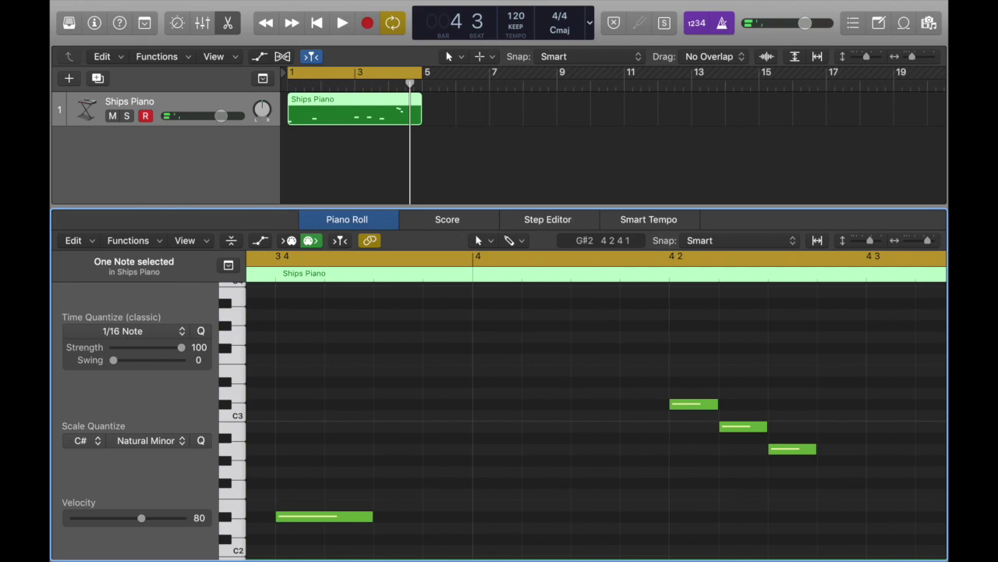
{"action": "left_click_drag", "start_coordinate": [776, 450], "coordinate": [669, 401]}
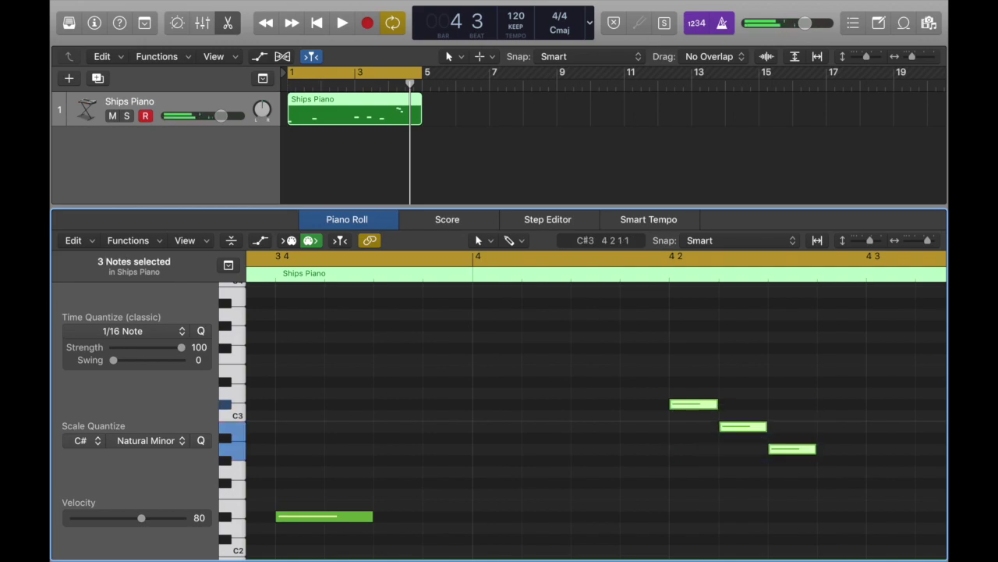
{"action": "left_click", "coordinate": [679, 404]}
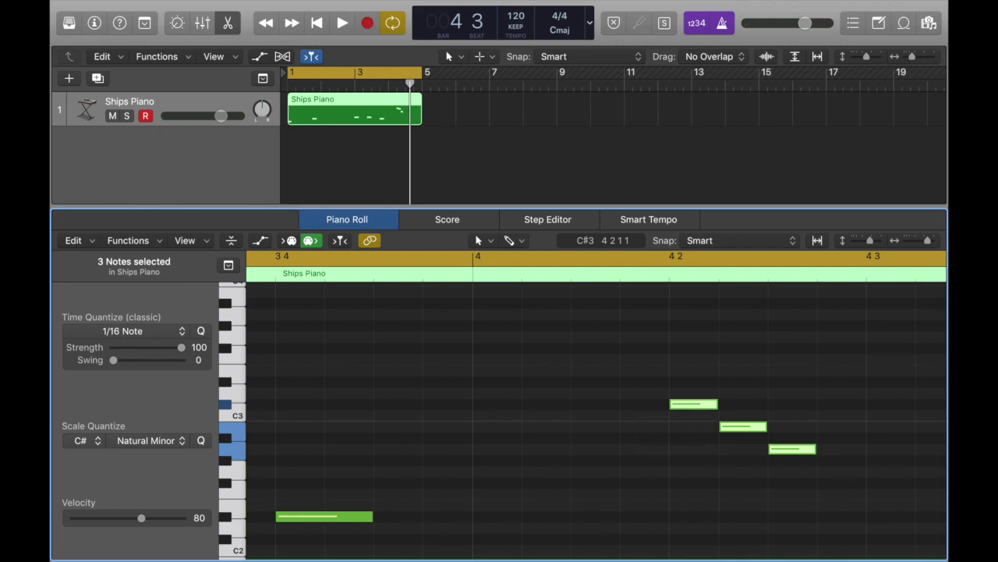
{"action": "left_click_drag", "start_coordinate": [679, 404], "coordinate": [726, 406]}
Play back the whole loop to judge the shifted three-note run in bar 4.
{"action": "key", "text": "space"}
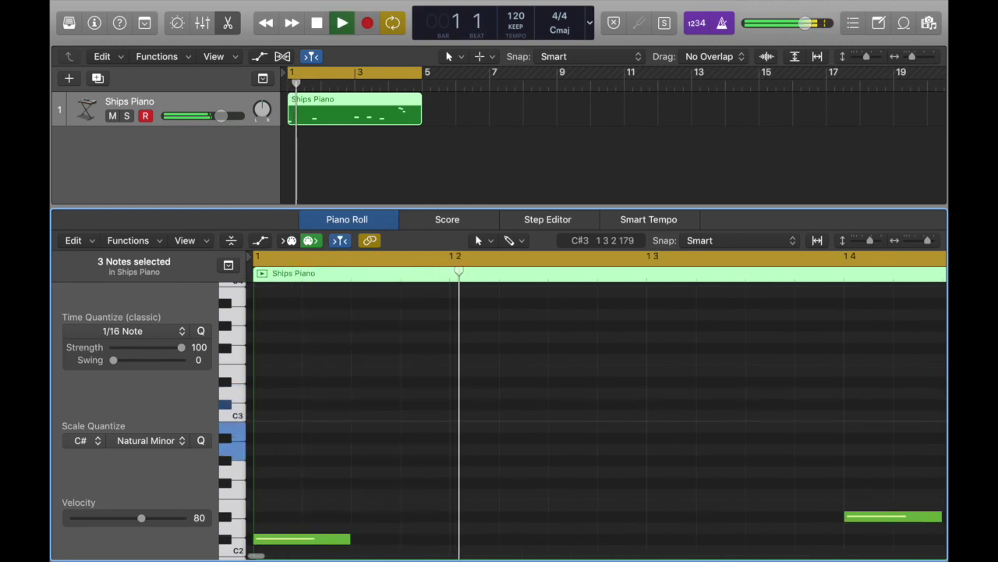
{"action": "key", "text": "super+Left"}
{"action": "key", "text": "super+Left"}
{"action": "key", "text": "super+Left"}
{"action": "key", "text": "super+Left"}
{"action": "key", "text": "super+Left"}
{"action": "key", "text": "super+Left"}
{"action": "key", "text": "super+Left"}
{"action": "key", "text": "super+Left"}
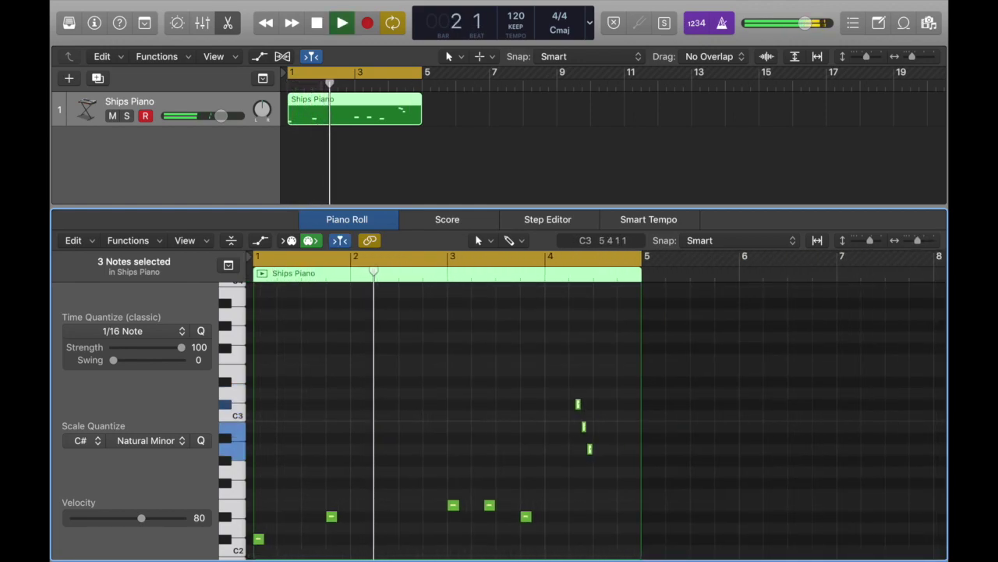
{"action": "key", "text": "super+Right"}
{"action": "key", "text": "super+Right"}
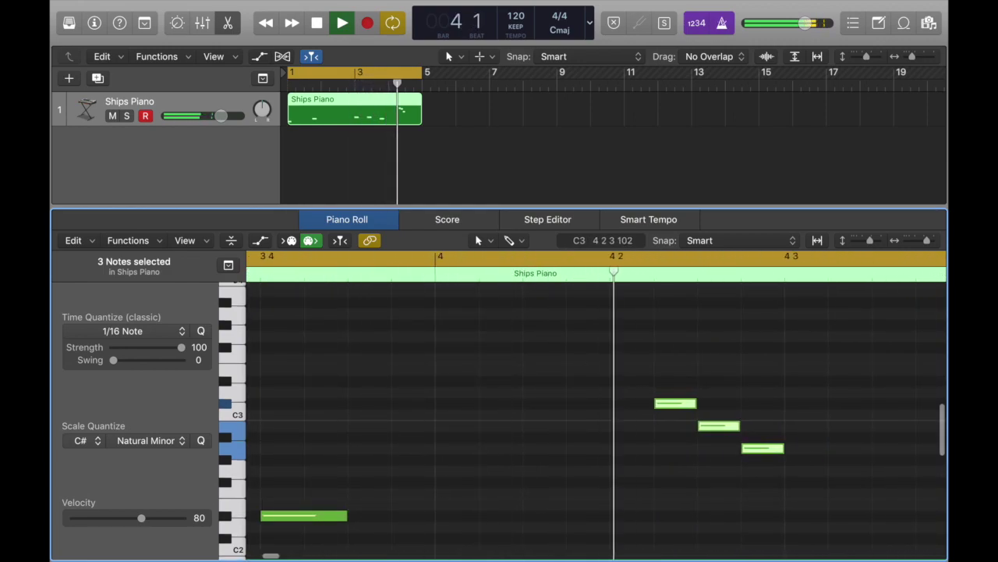
{"action": "key", "text": "space"}
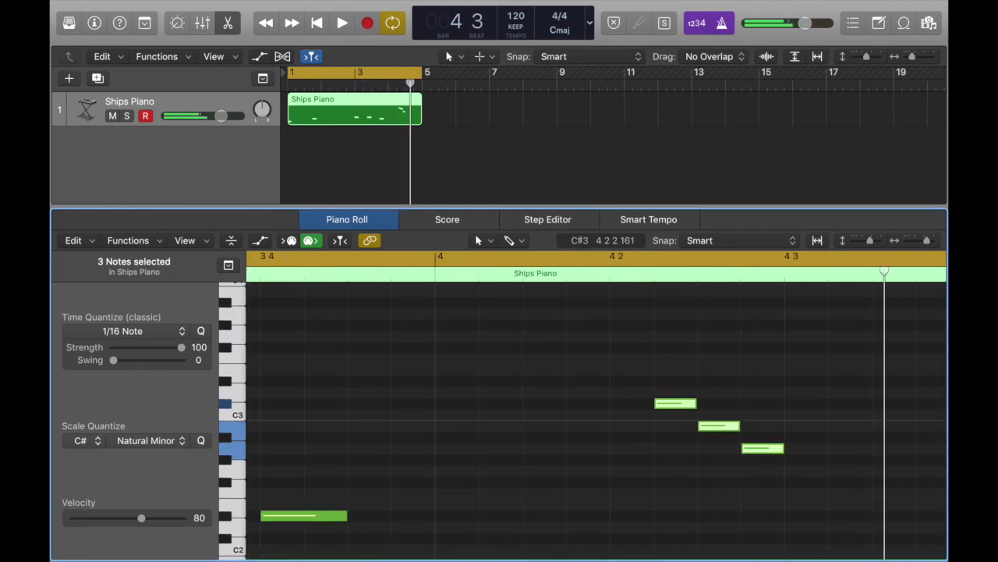
Move the three selected notes to start on beat 3 of bar 4 and play back the loop.
{"action": "left_click_drag", "start_coordinate": [667, 403], "coordinate": [813, 404]}
{"action": "scroll", "coordinate": [811, 404], "scroll_direction": "right", "scroll_amount": 5}
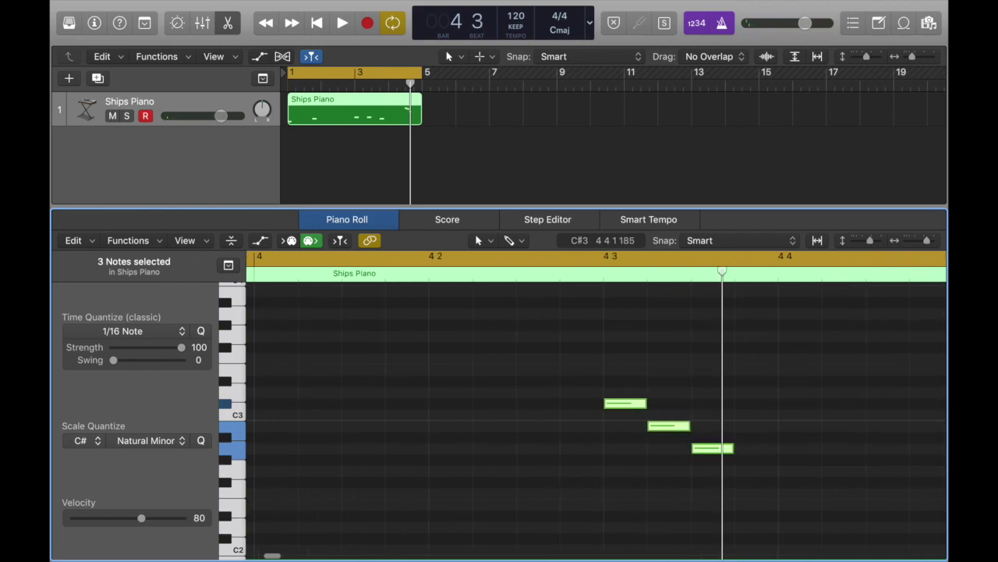
{"action": "key", "text": "space"}
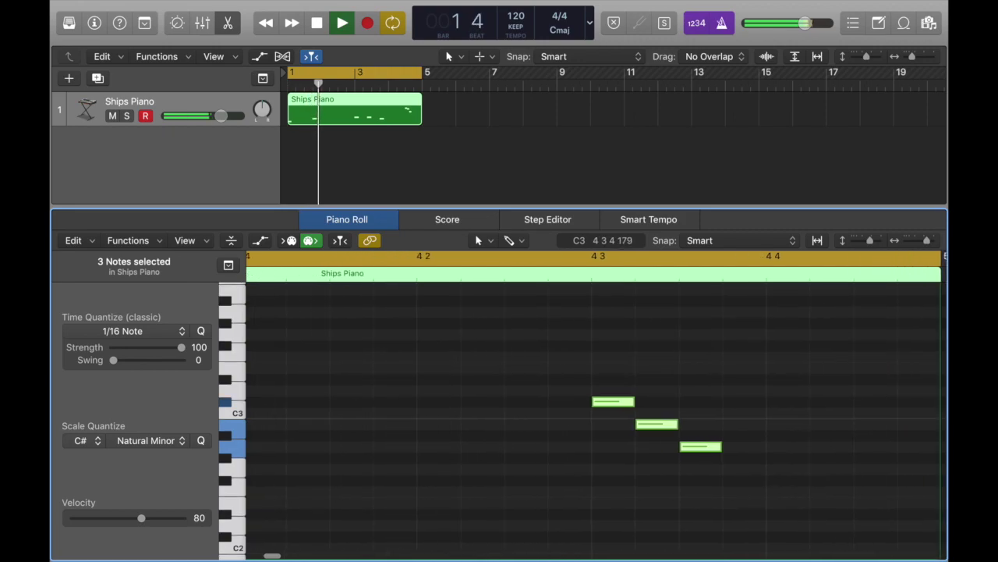
Move the second note of the bar 4 run one 1/16 later and the third note two 1/16 later, onto beat 4.
{"action": "scroll", "coordinate": [766, 404], "scroll_direction": "down", "scroll_amount": 2}
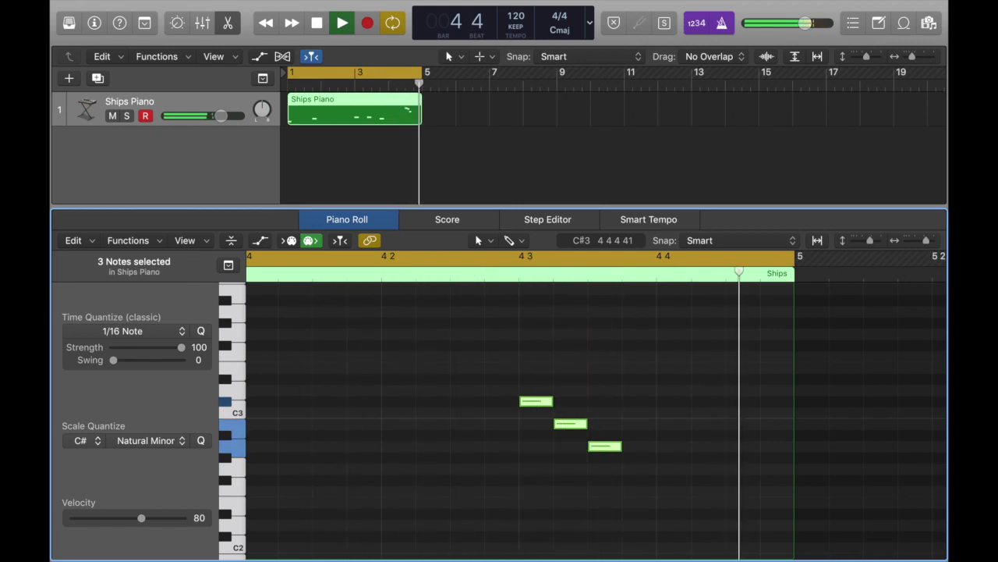
{"action": "key", "text": "space"}
{"action": "left_click", "coordinate": [649, 401]}
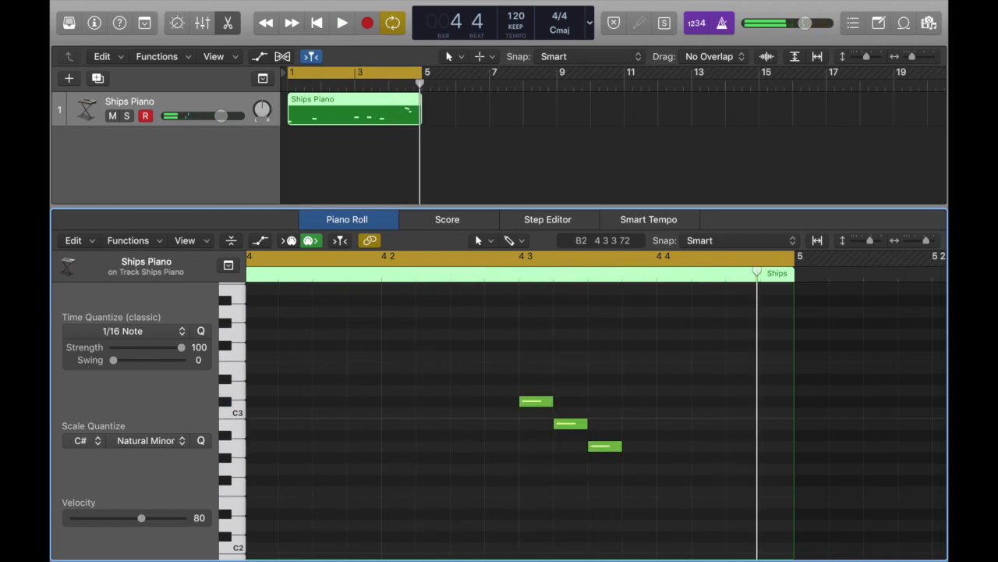
{"action": "key", "text": "super+Right"}
{"action": "key", "text": "super+Right"}
{"action": "key", "text": "super+Right"}
{"action": "scroll", "coordinate": [598, 424], "scroll_direction": "left", "scroll_amount": 5}
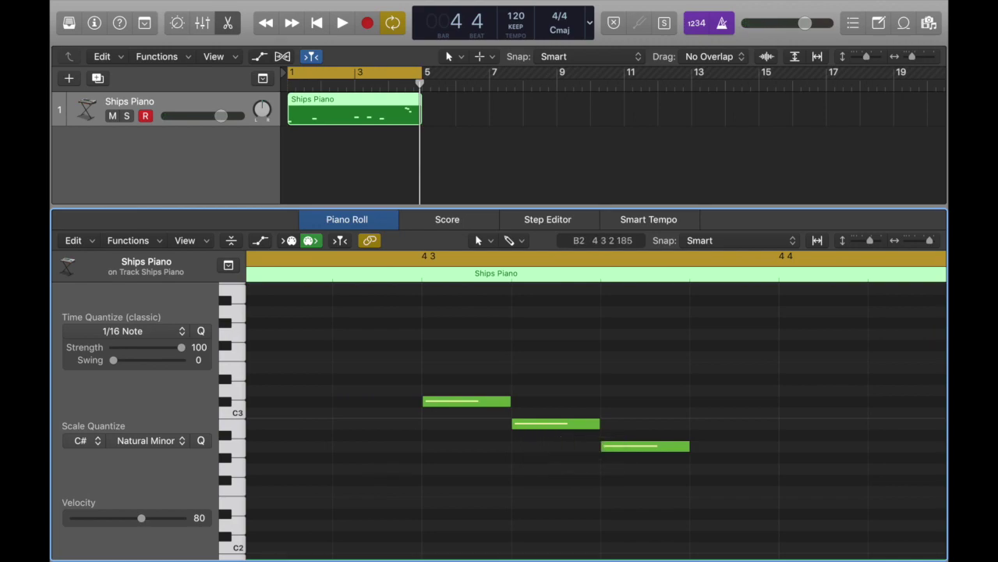
{"action": "left_click_drag", "start_coordinate": [562, 407], "coordinate": [663, 462]}
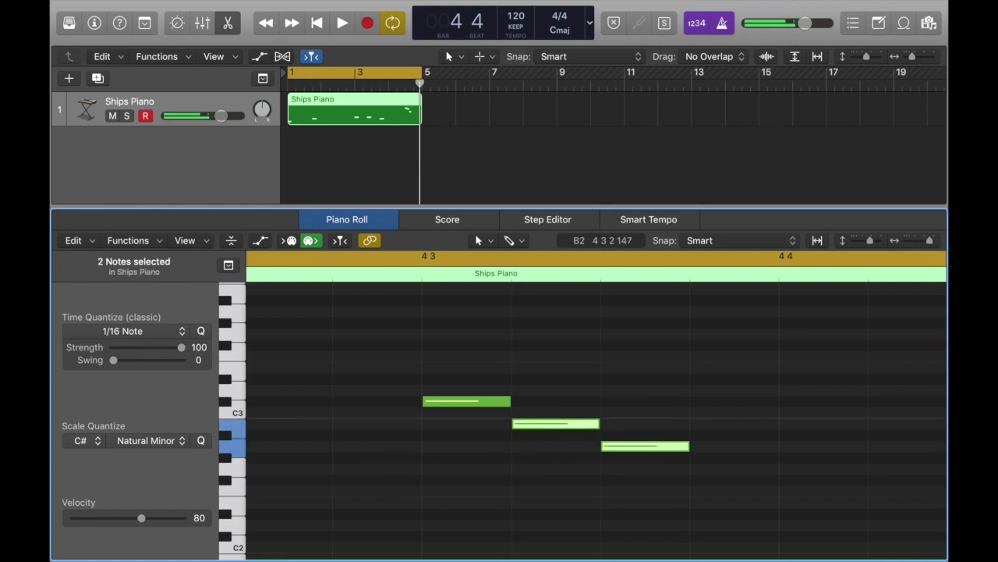
{"action": "left_click_drag", "start_coordinate": [566, 424], "coordinate": [724, 450]}
{"action": "scroll", "coordinate": [646, 423], "scroll_direction": "right", "scroll_amount": 3}
{"action": "scroll", "coordinate": [646, 424], "scroll_direction": "right", "scroll_amount": 1}
{"action": "left_click", "coordinate": [718, 479]}
Play back the whole loop to judge the wider spacing of the three-note run in bar 4.
{"action": "key", "text": "space"}
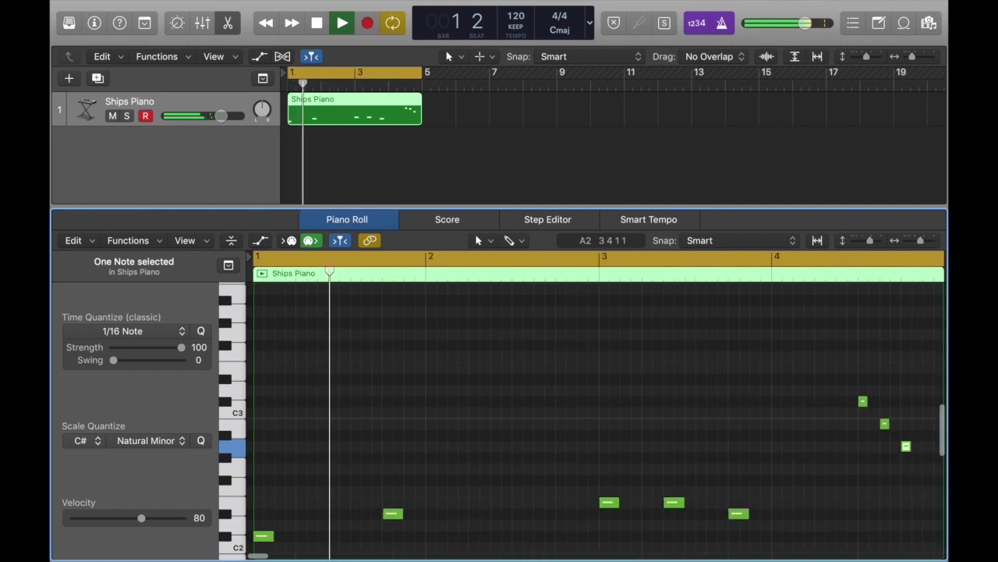
{"action": "scroll", "coordinate": [725, 448], "scroll_direction": "down", "scroll_amount": 1}
{"action": "scroll", "coordinate": [725, 447], "scroll_direction": "up", "scroll_amount": 5}
{"action": "scroll", "coordinate": [725, 448], "scroll_direction": "right", "scroll_amount": 4}
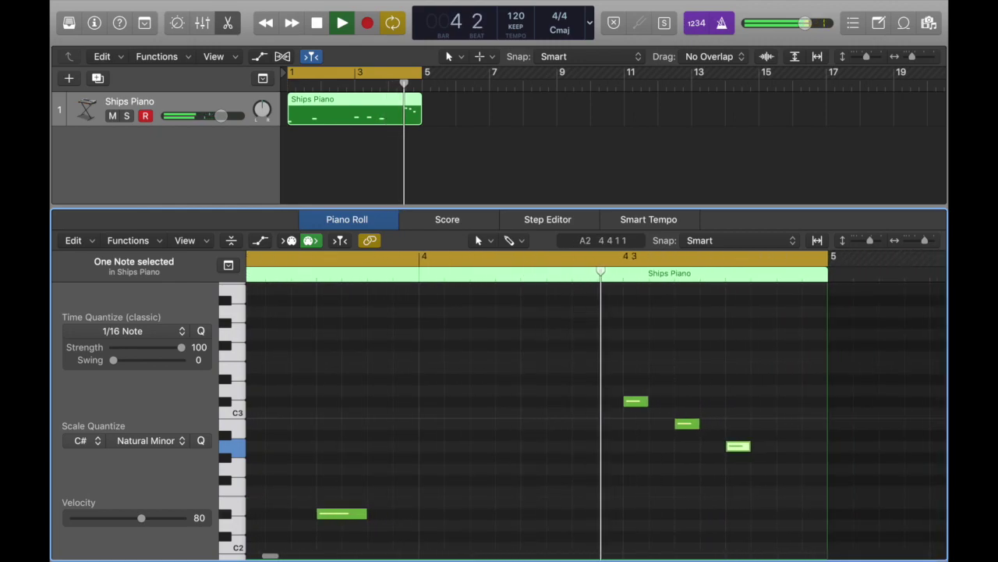
{"action": "mouse_move", "coordinate": [736, 448]}
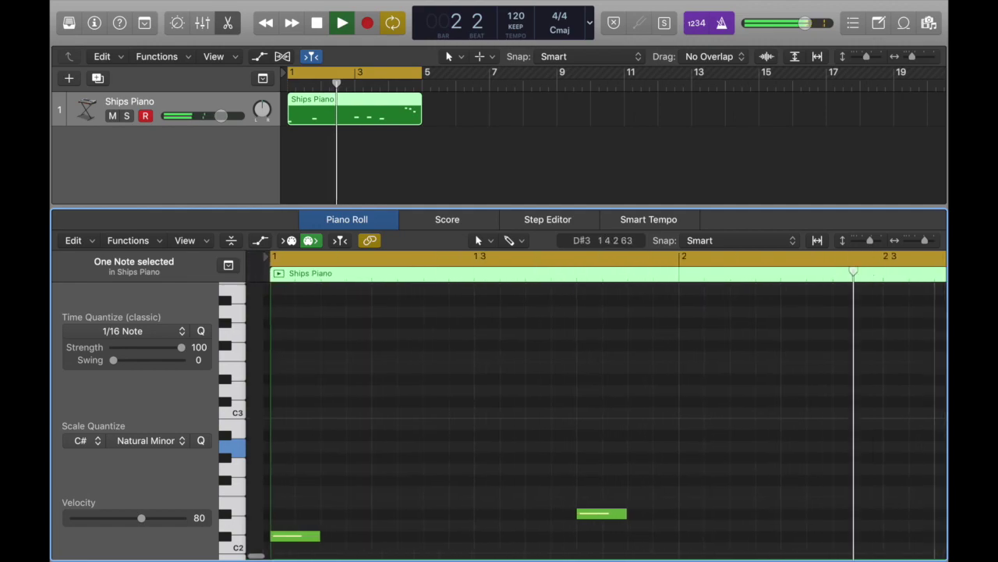
Stop playback and make the Velocity Tool the active tool in the Piano Roll.
{"action": "key", "text": "t"}
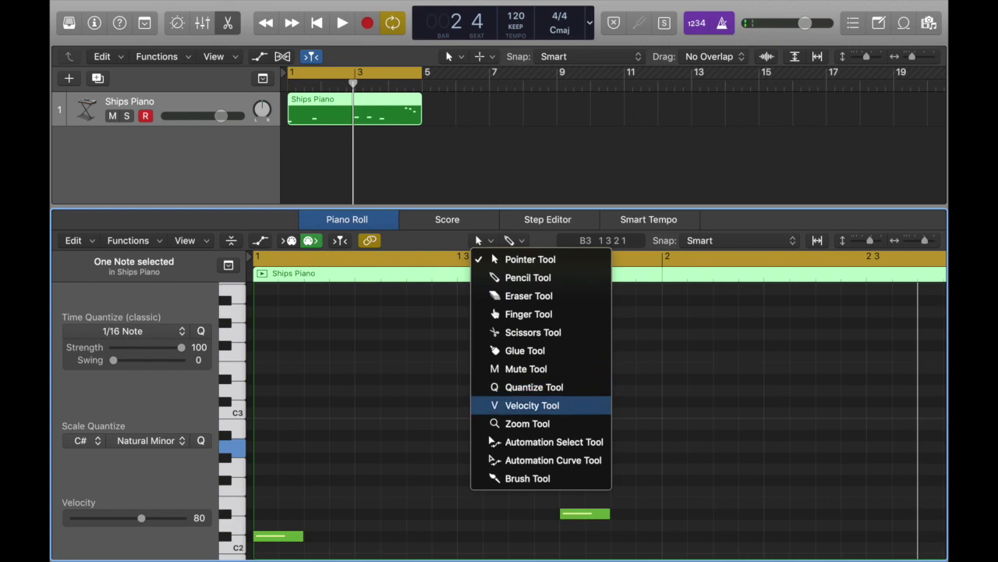
{"action": "key", "text": "Return"}
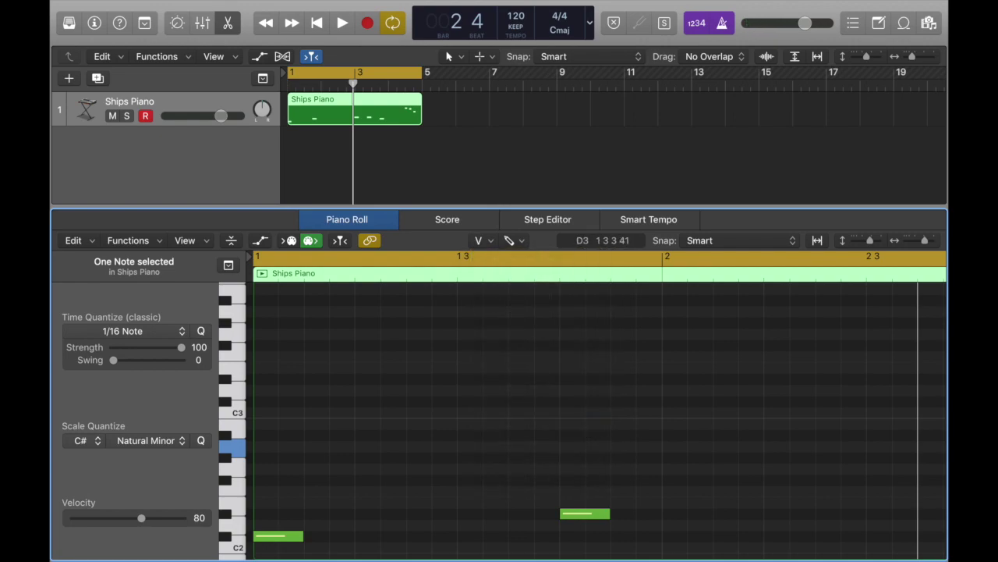
{"action": "left_click", "coordinate": [483, 240]}
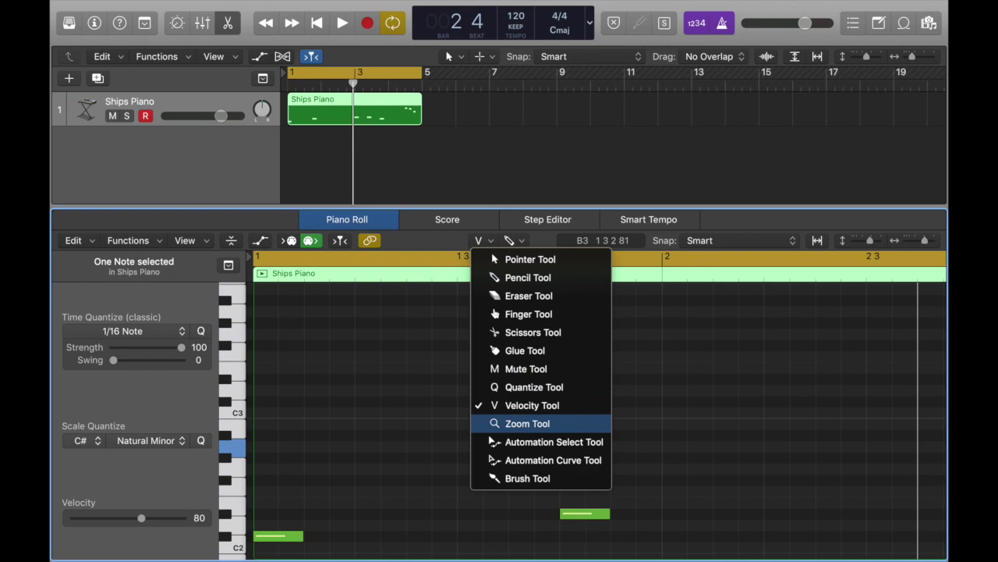
{"action": "left_click", "coordinate": [533, 405]}
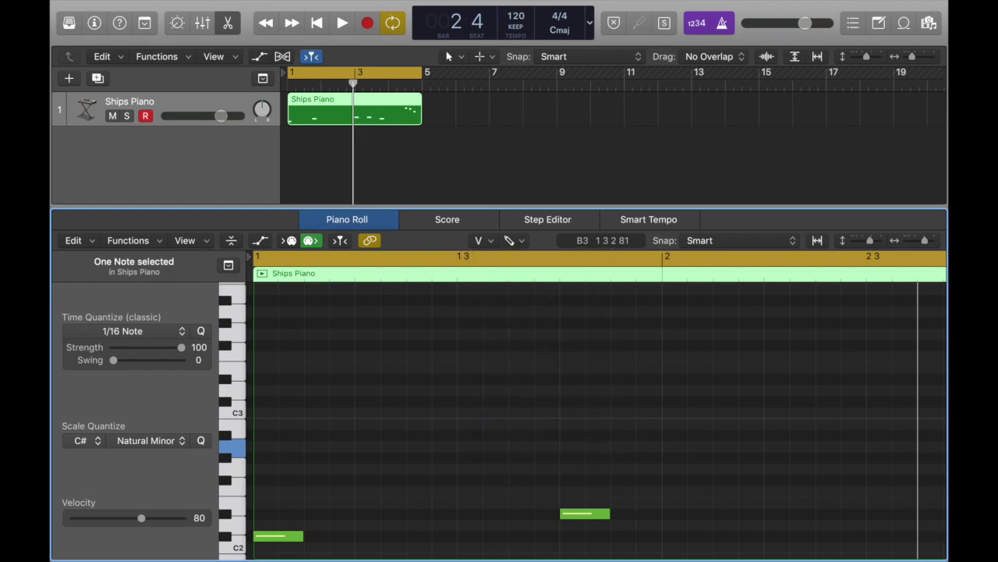
{"action": "key", "text": "t"}
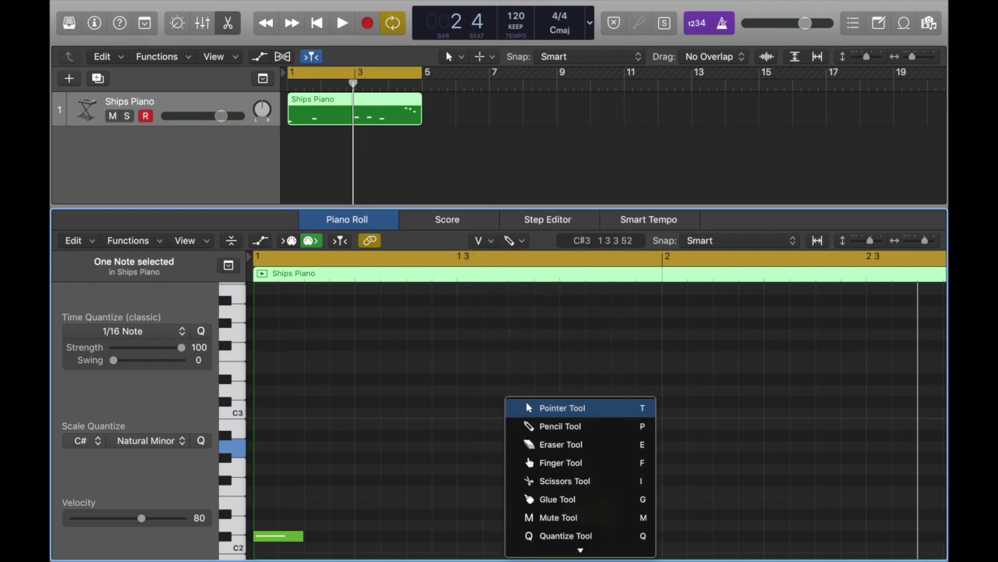
{"action": "key", "text": "Return"}
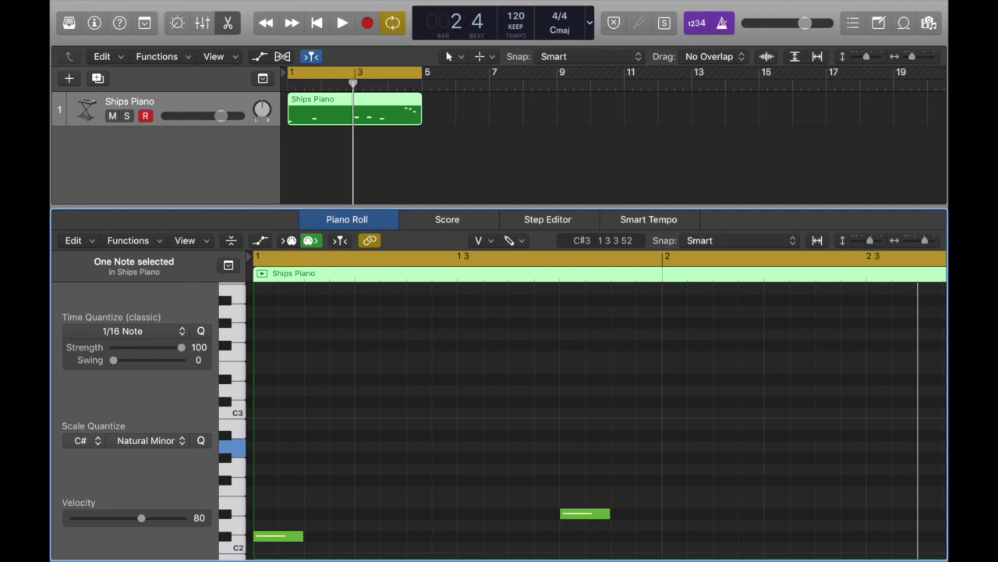
{"action": "key", "text": "t"}
{"action": "key", "text": "e"}
{"action": "key", "text": "t"}
{"action": "key", "text": "v"}
Select all notes in the region, raise their velocity to 127 with the Velocity Tool, and play back the loop.
{"action": "key", "text": "super+a"}
{"action": "scroll", "coordinate": [589, 449], "scroll_direction": "down", "scroll_amount": 5}
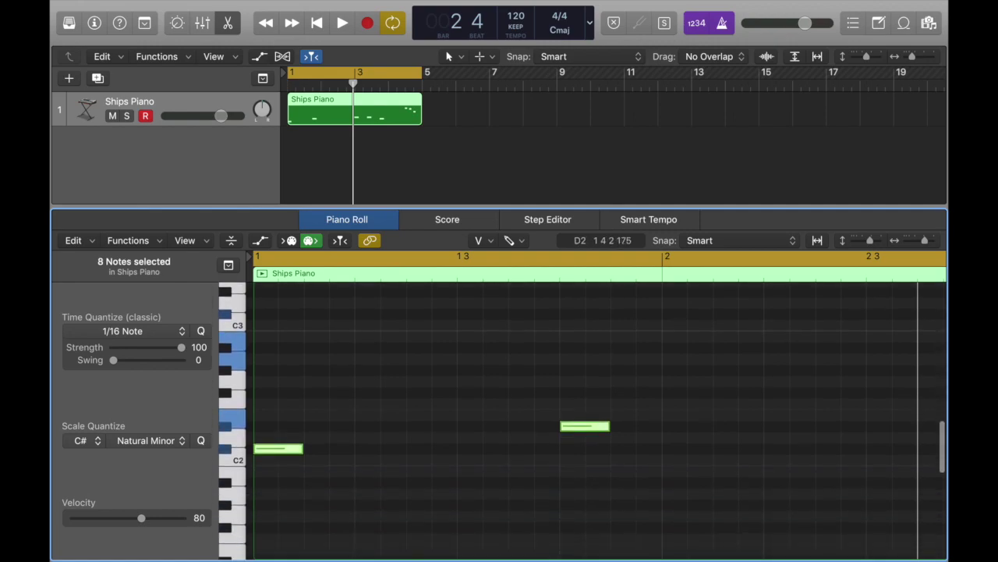
{"action": "left_click", "coordinate": [593, 426]}
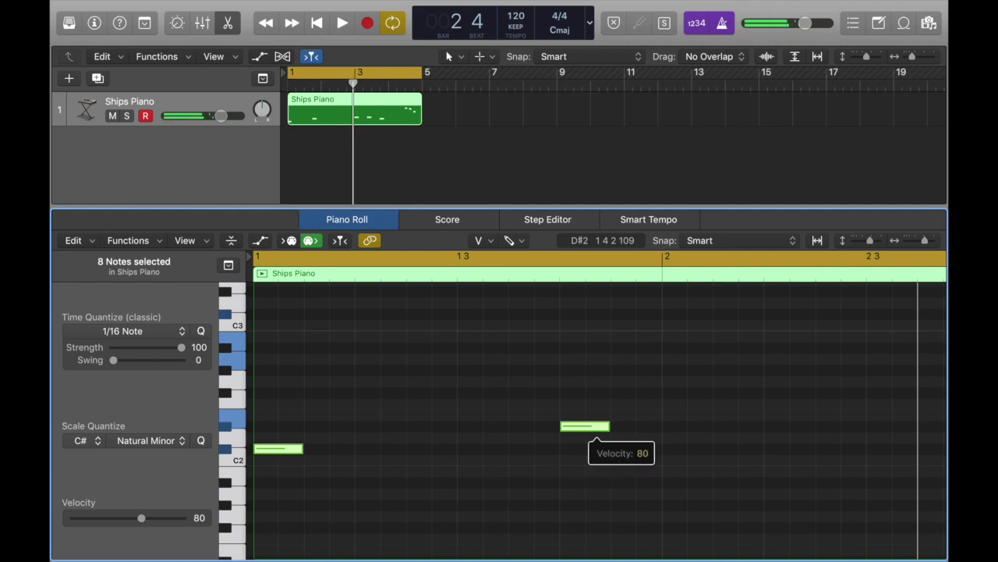
{"action": "left_click_drag", "start_coordinate": [596, 439], "coordinate": [581, 288]}
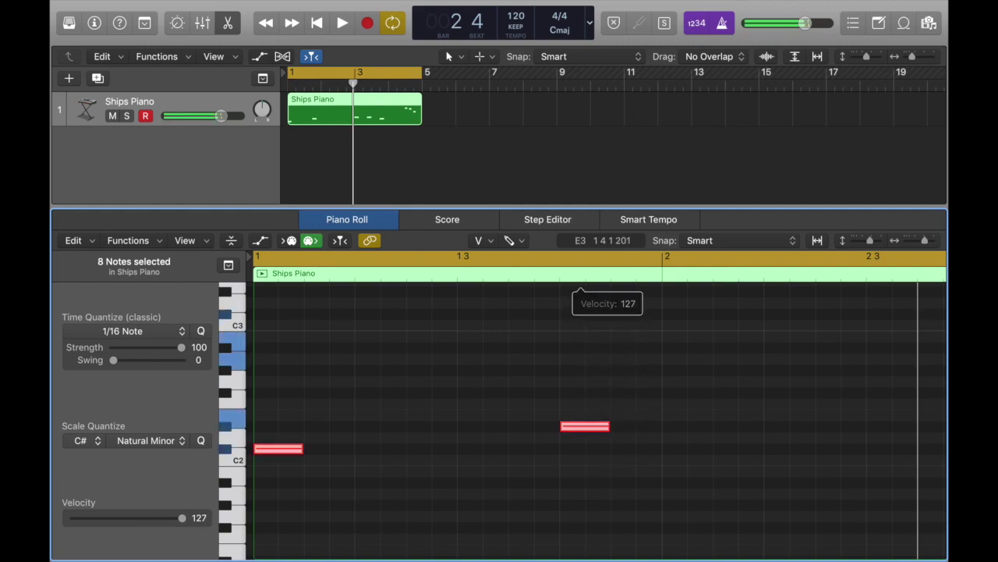
{"action": "key", "text": "space"}
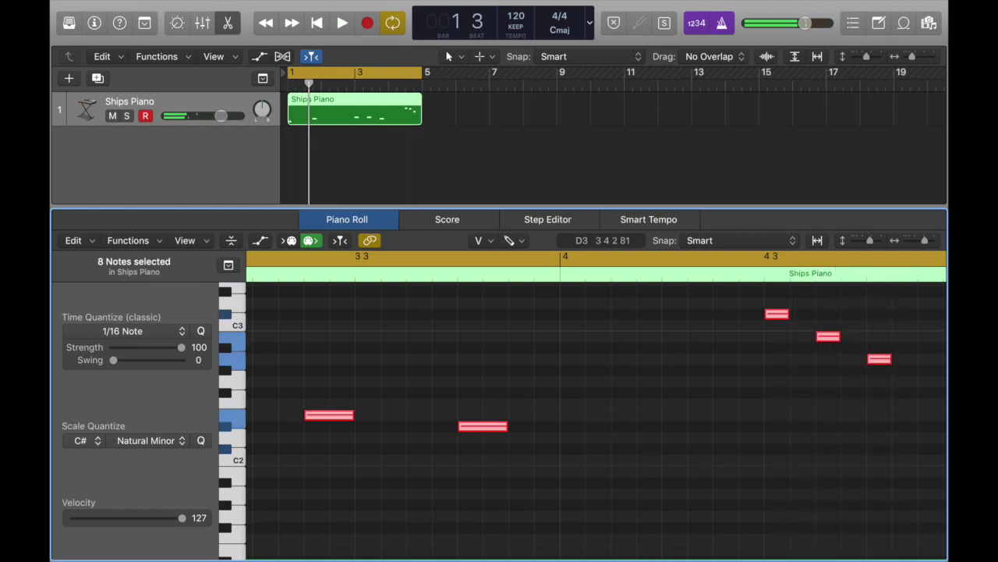
Show the inspector, open the Ships Piano track's Transposer plug-in to review its settings while the loop plays, and close it.
{"action": "key", "text": "i"}
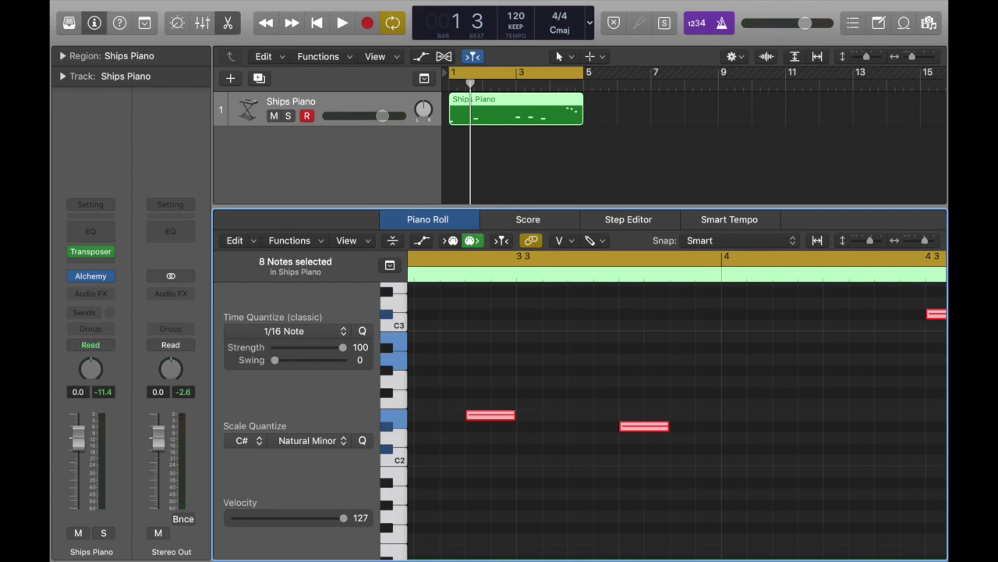
{"action": "left_click", "coordinate": [91, 251]}
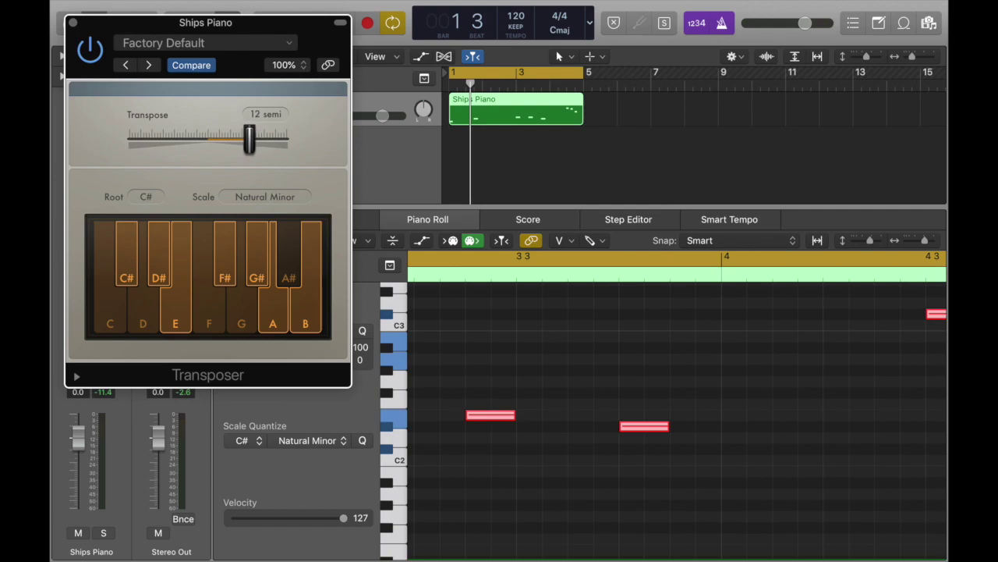
{"action": "key", "text": "space"}
{"action": "key", "text": "space"}
{"action": "key", "text": "space"}
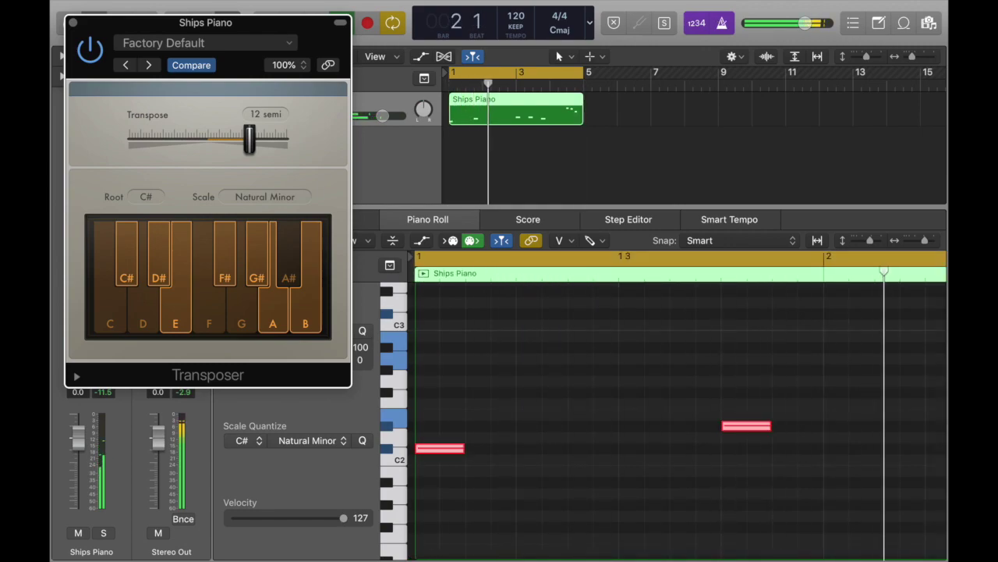
{"action": "key", "text": "super+w"}
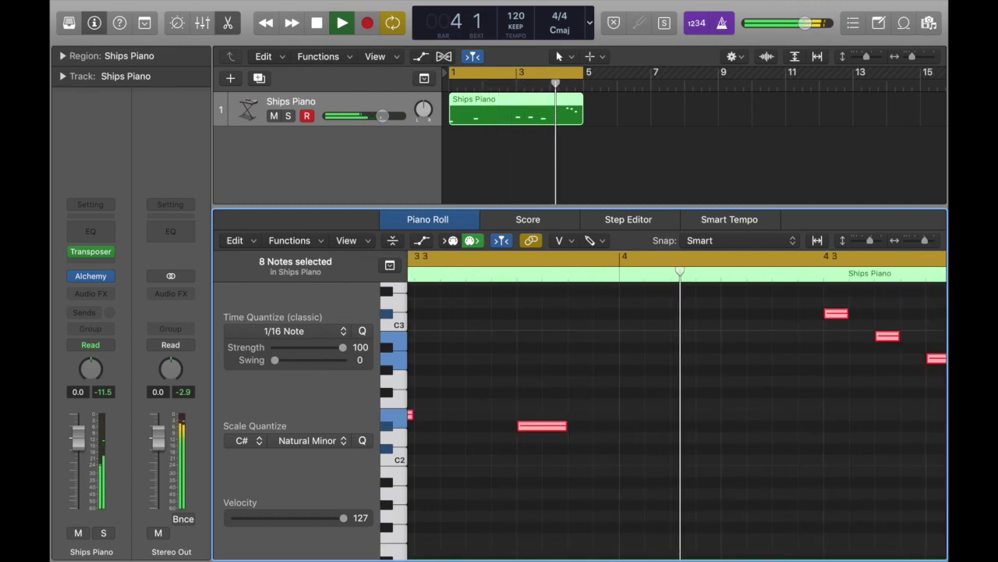
{"action": "key", "text": "space"}
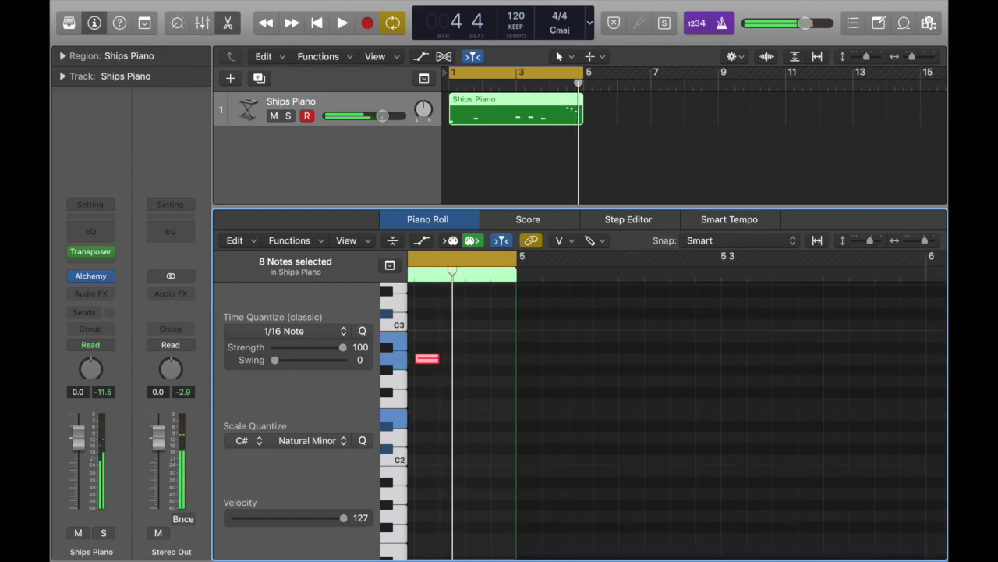